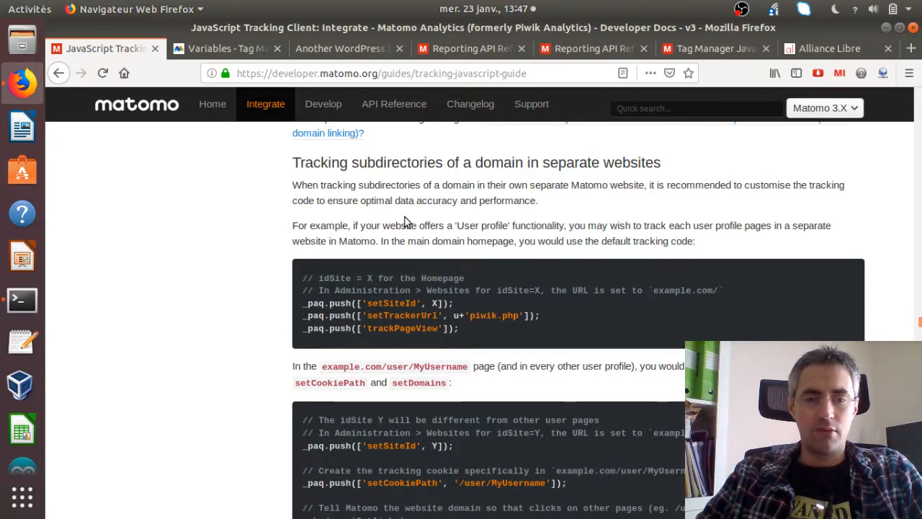
- Review the guide section on tracking subdirectories in separate websites, and open the Membres page of the Alliance Libre site
scroll(484, 277, "down", 3)
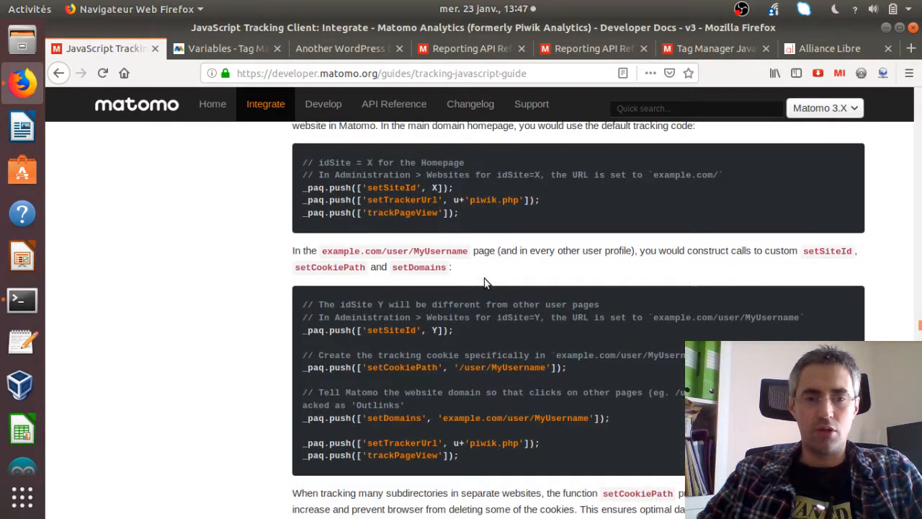
scroll(485, 281, "up", 3)
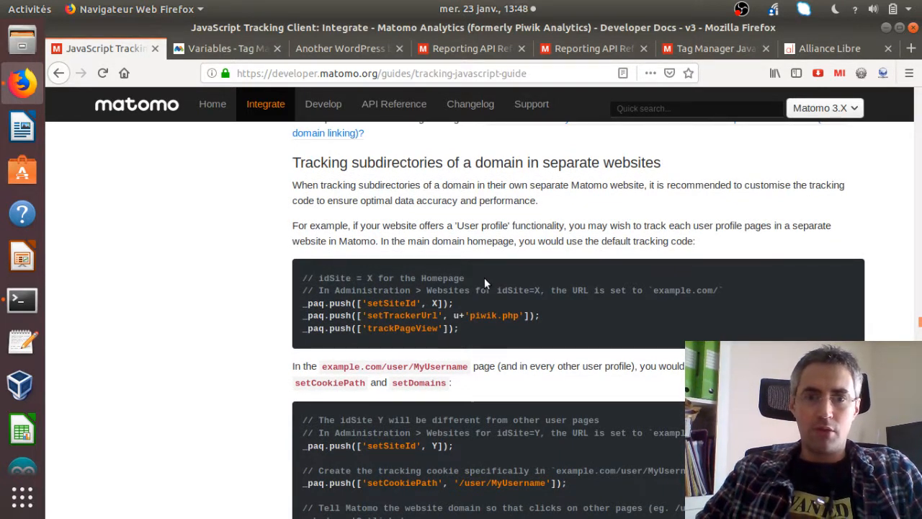
left_click(816, 45)
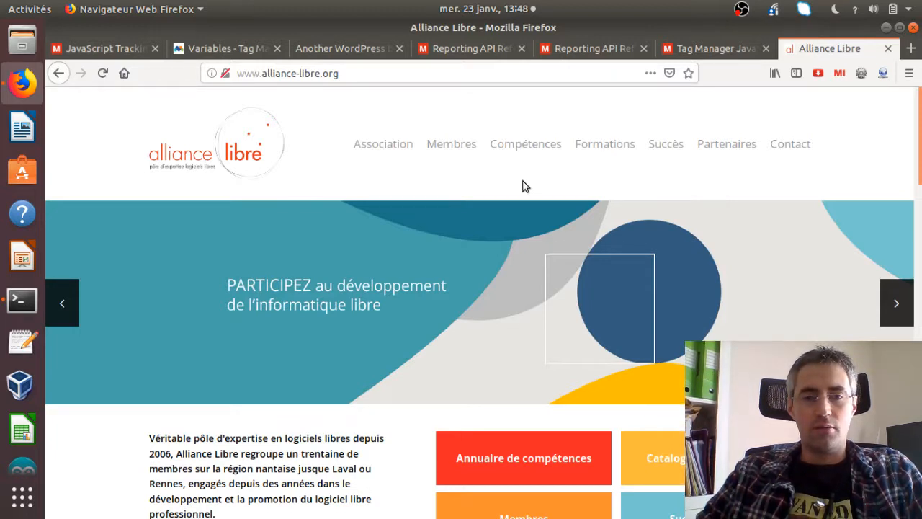
left_click(438, 149)
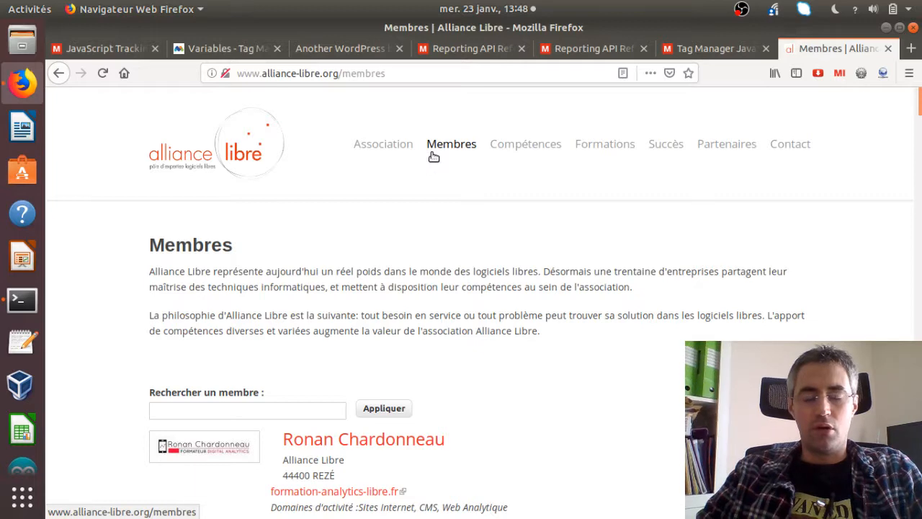
scroll(432, 155, "down", 5)
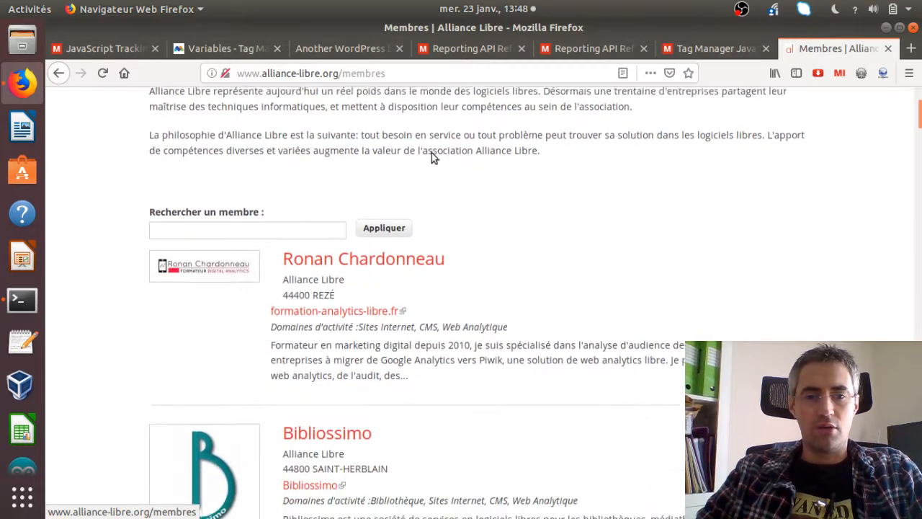
- Open the profile of the first listed member and highlight the domain alliance-libre.org in its URL
left_click(380, 253)
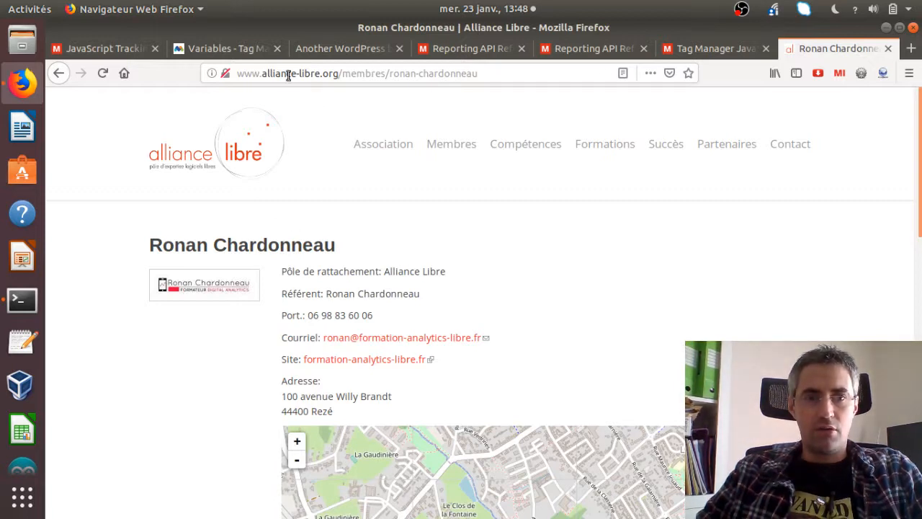
left_click_drag(262, 74, 335, 78)
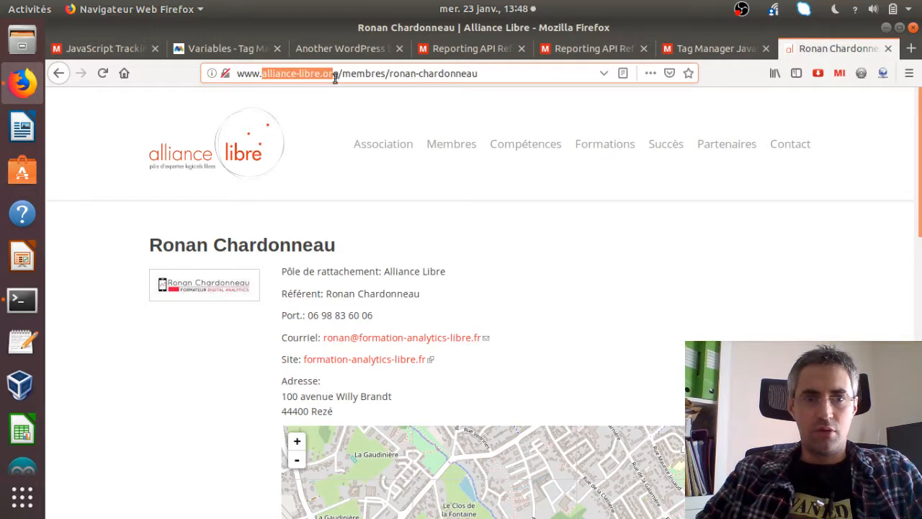
left_click(377, 229)
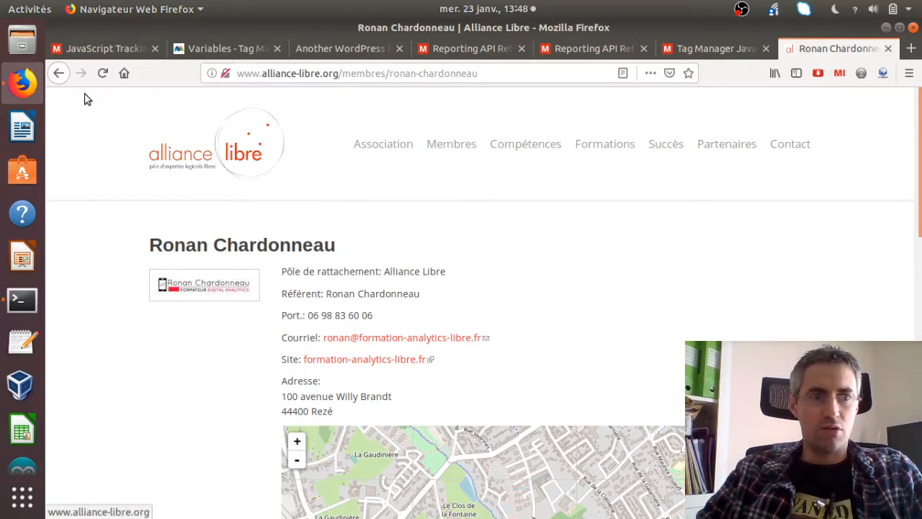
- View the Bibliossimo and Akeneo member profiles in turn, returning to the members list after each one
left_click(60, 75)
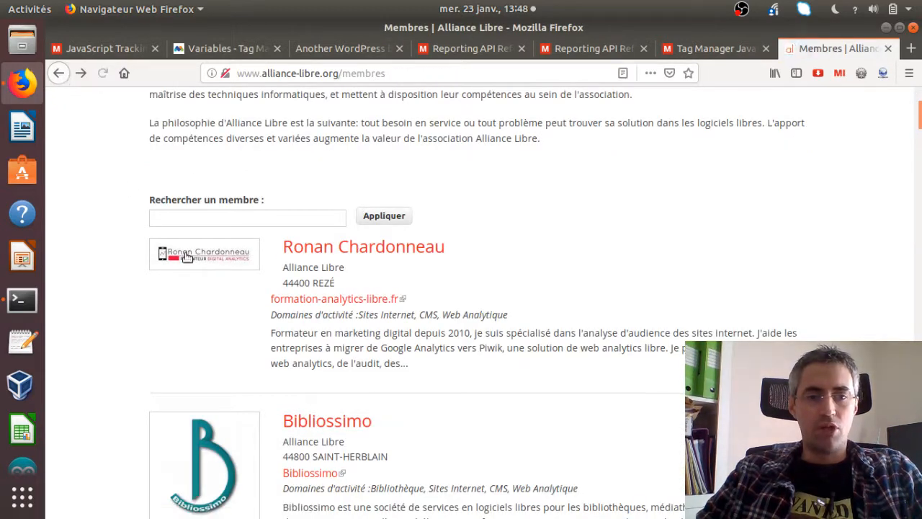
left_click(318, 426)
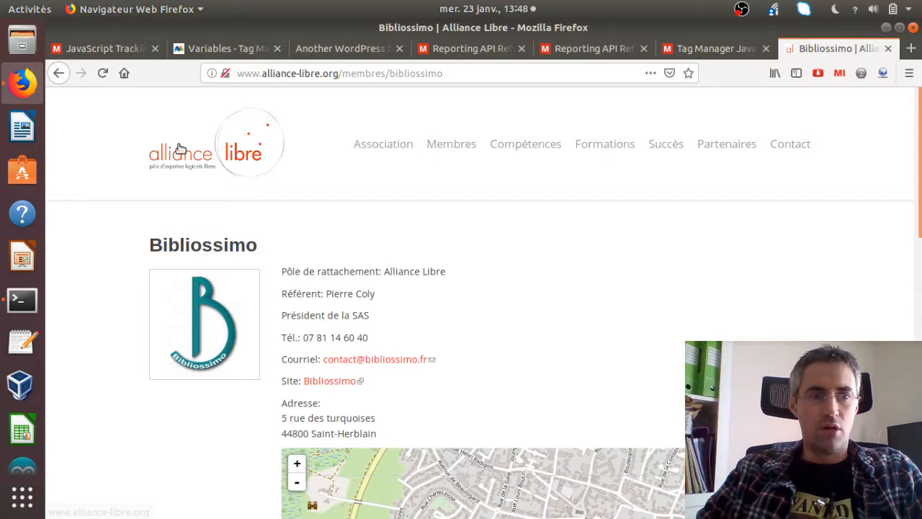
left_click(59, 74)
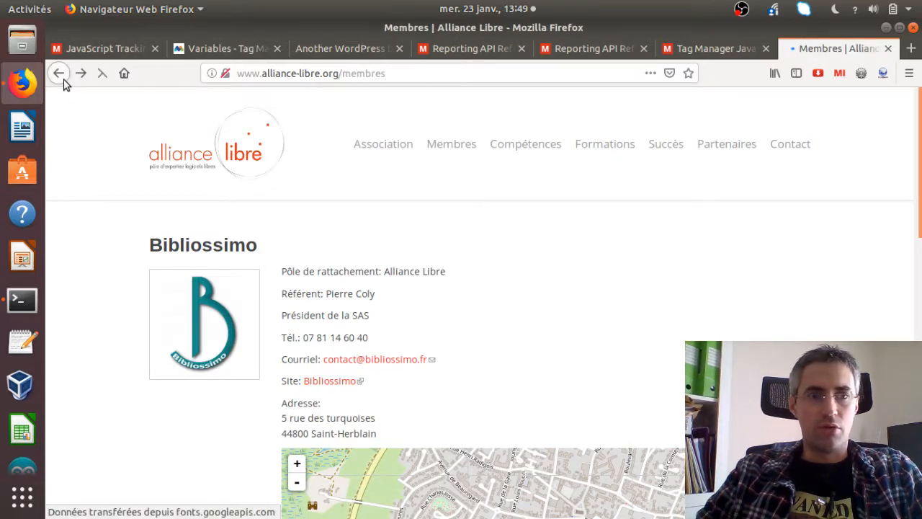
scroll(395, 296, "down", 5)
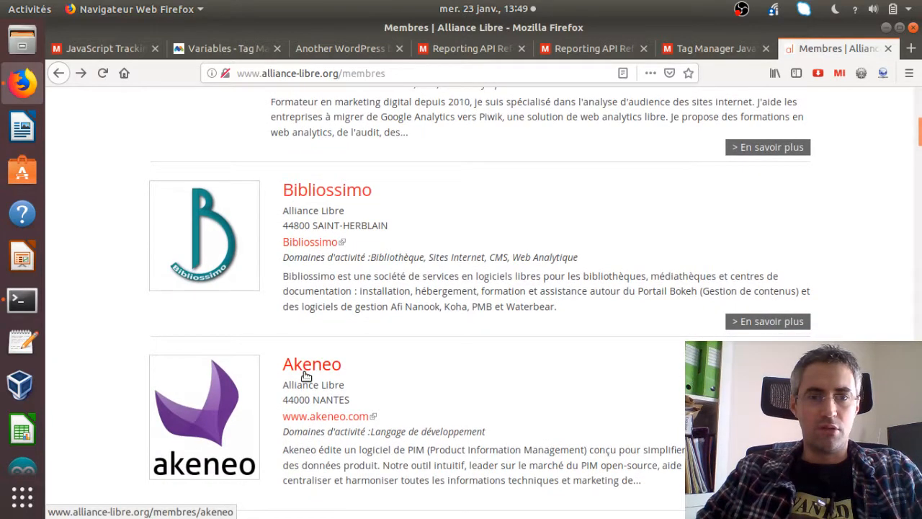
left_click(304, 370)
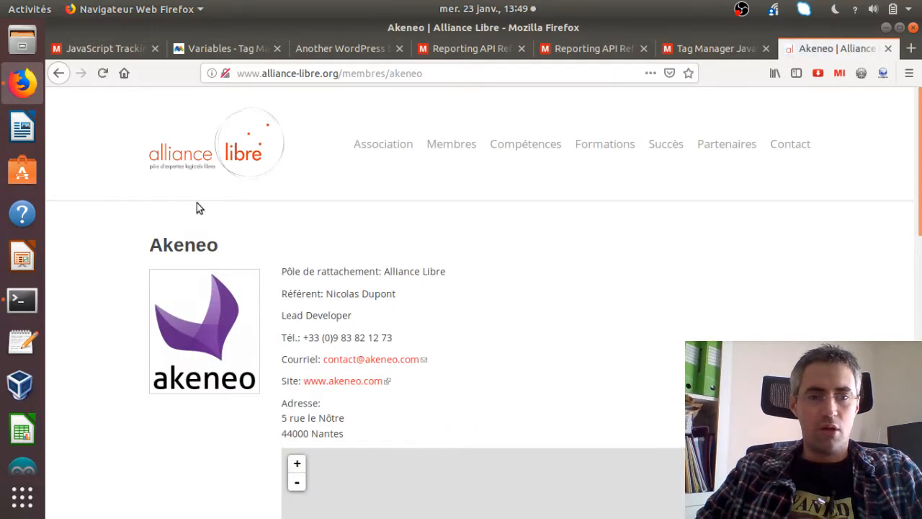
left_click(58, 75)
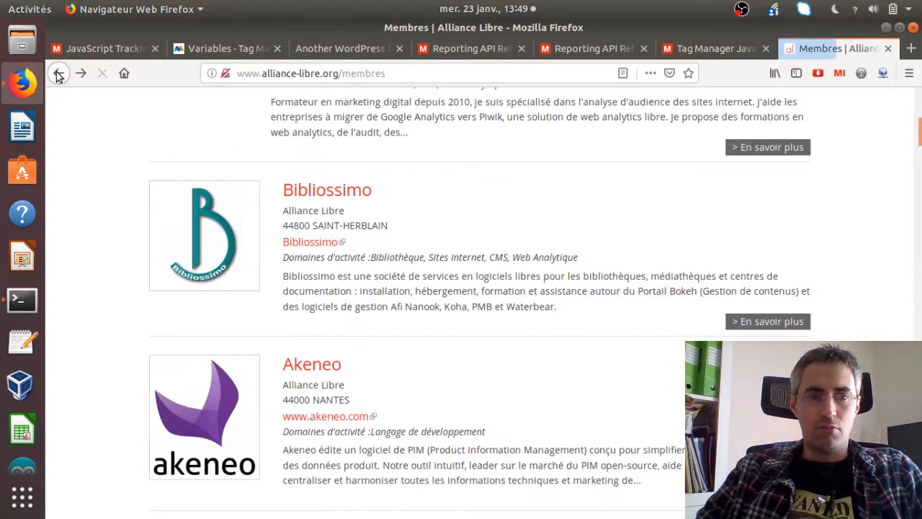
scroll(240, 244, "down", 4)
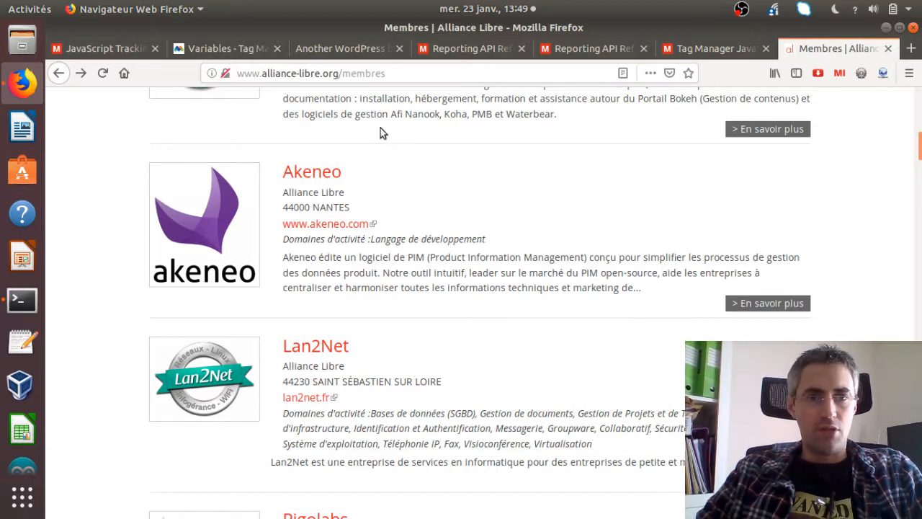
- Examine the SitesManager module in the Matomo Reporting API reference and highlight the SitesManager.addSite method
left_click(112, 50)
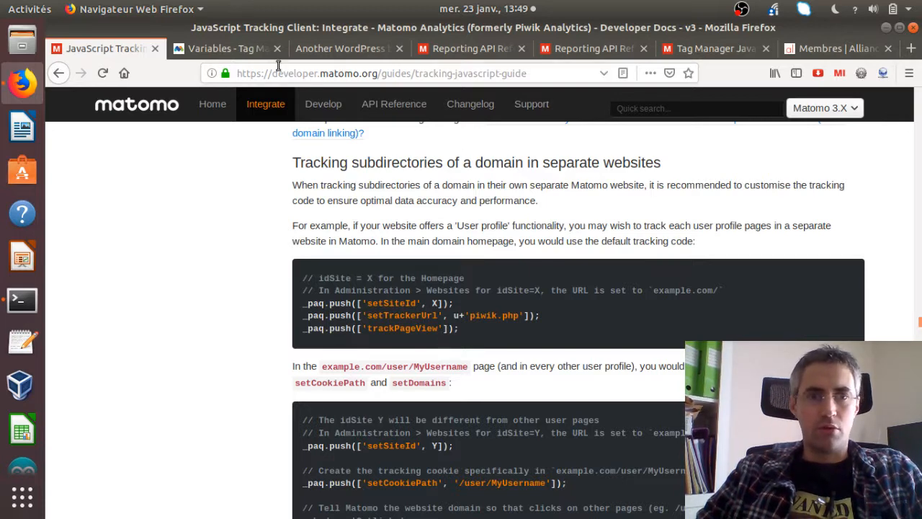
left_click(493, 47)
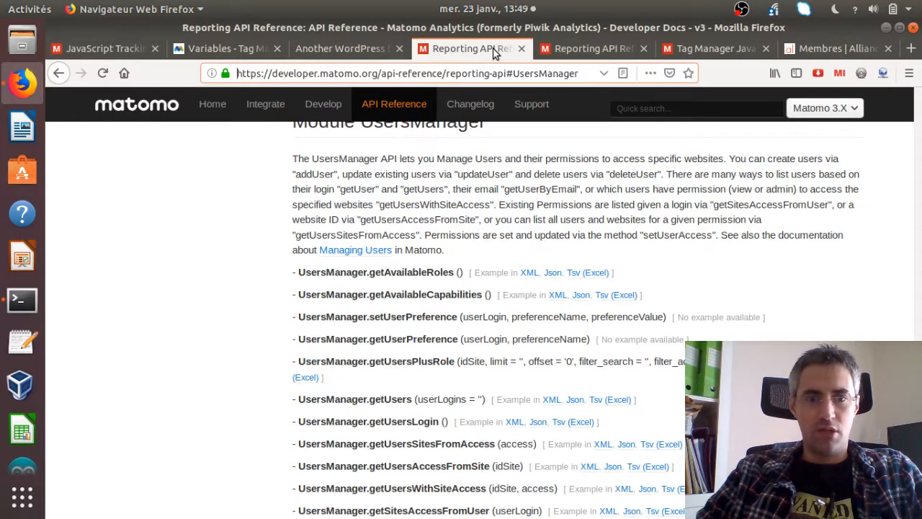
left_click(592, 50)
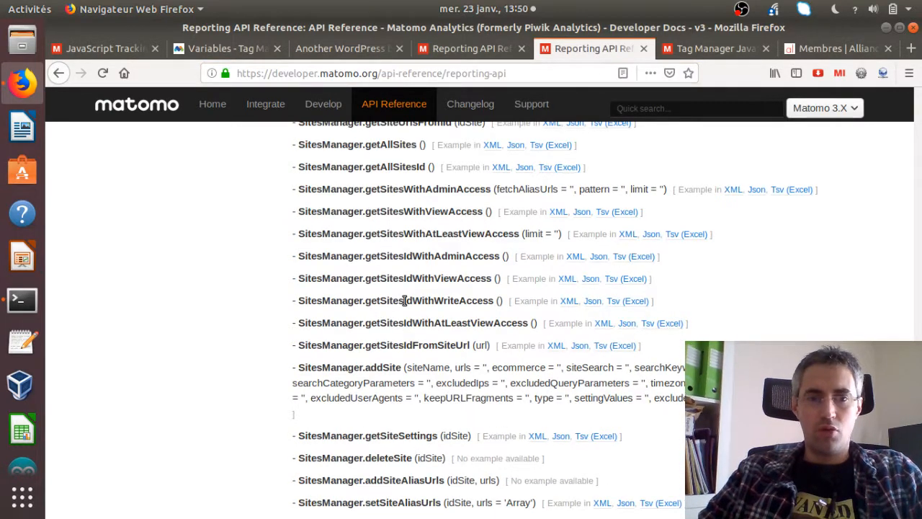
scroll(404, 300, "up", 5)
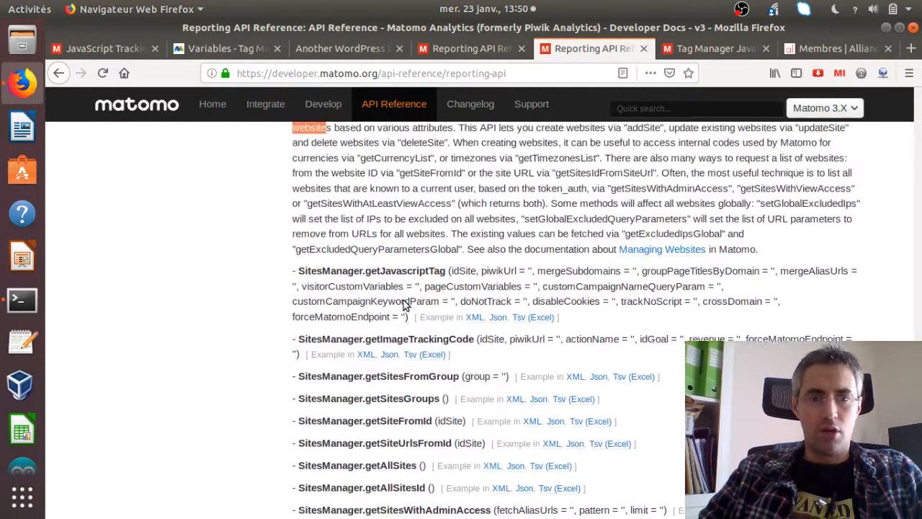
scroll(404, 303, "up", 2)
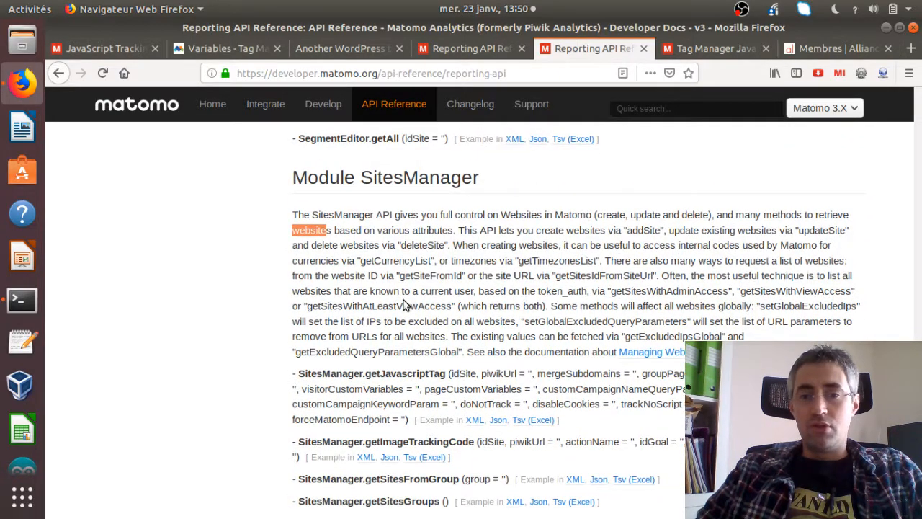
scroll(404, 304, "down", 3)
scroll(403, 304, "down", 5)
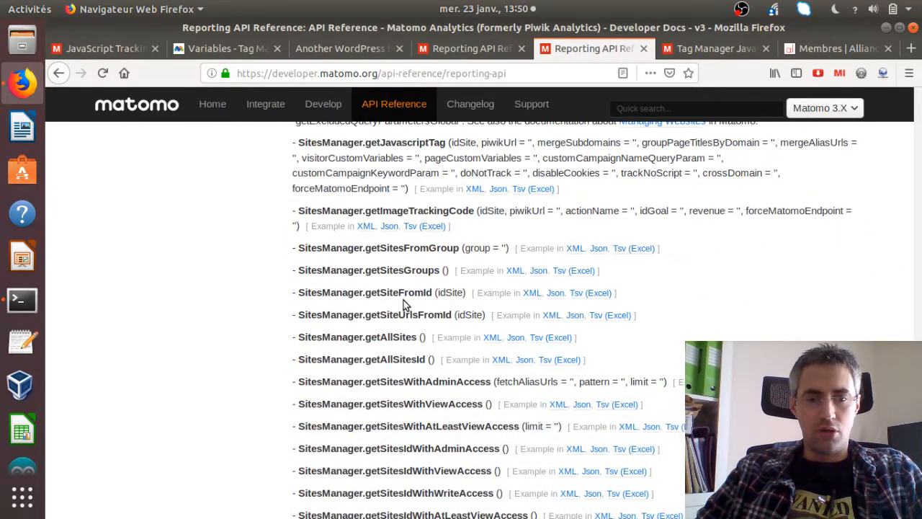
scroll(403, 302, "down", 3)
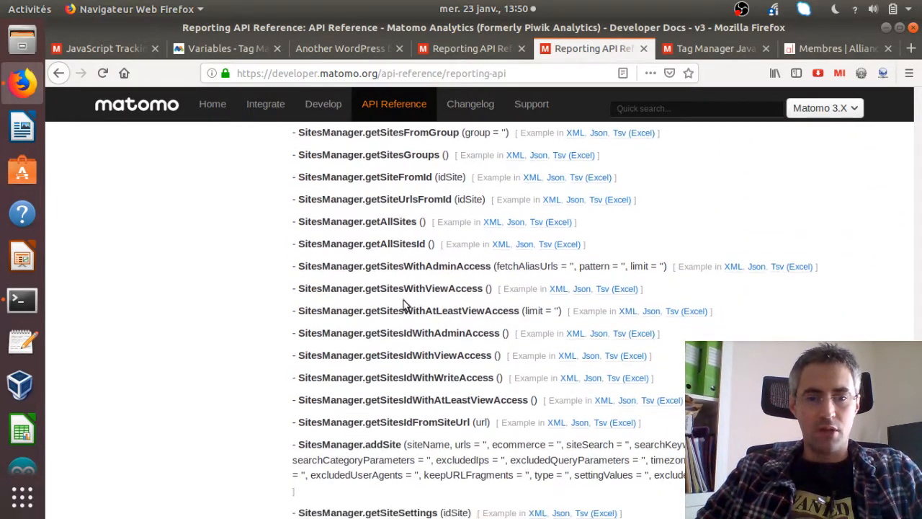
scroll(404, 304, "down", 4)
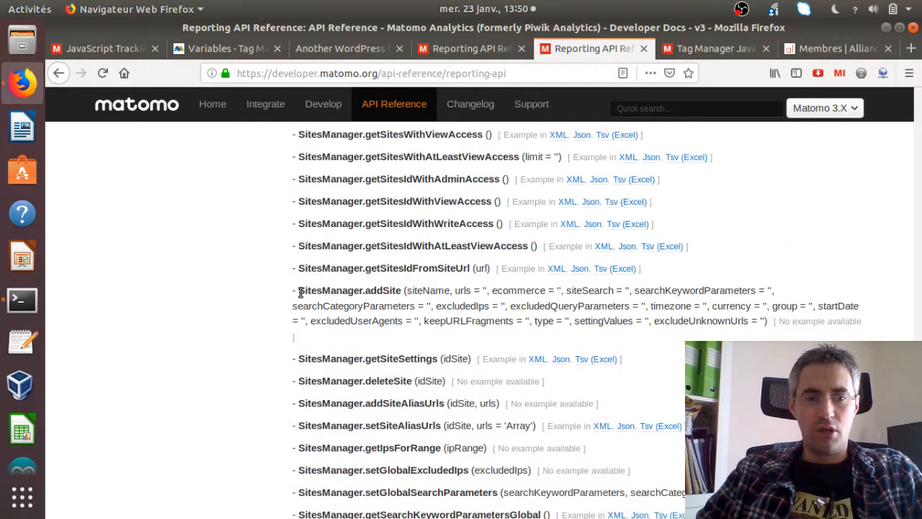
left_click_drag(300, 291, 403, 296)
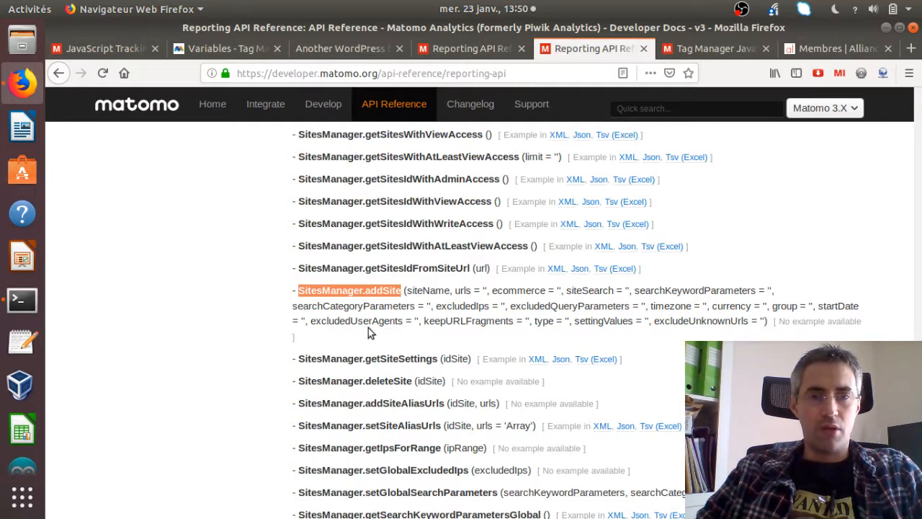
- Examine the UsersManager module description in the Reporting API reference, briefly viewing its linked Managing Users documentation
left_click(456, 48)
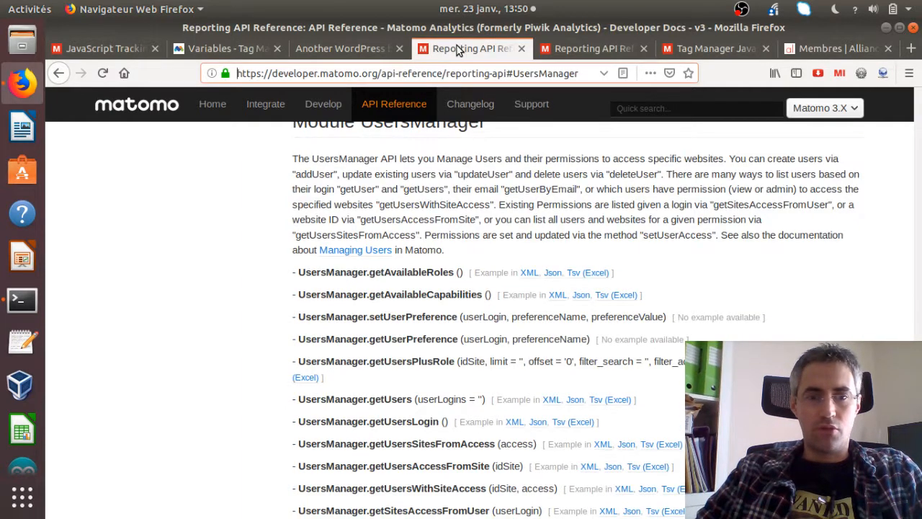
key("Down")
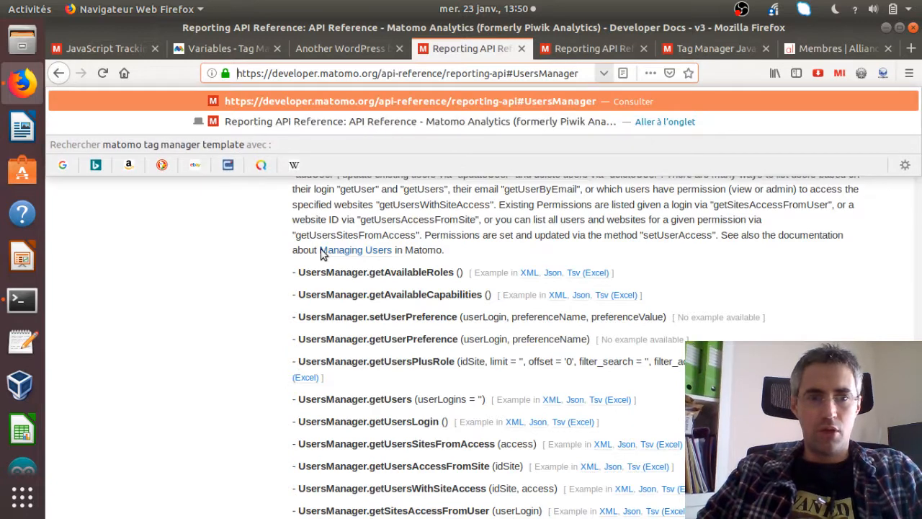
left_click(323, 252)
left_click(324, 251)
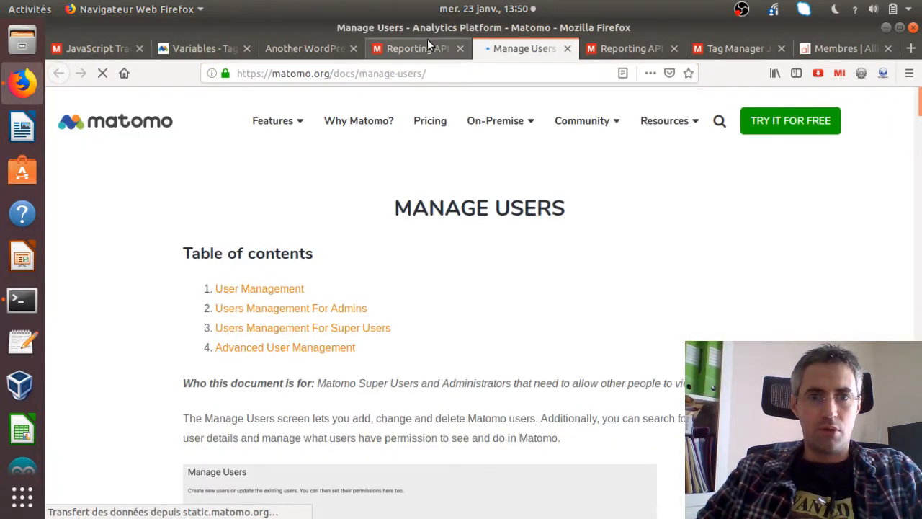
left_click(428, 41)
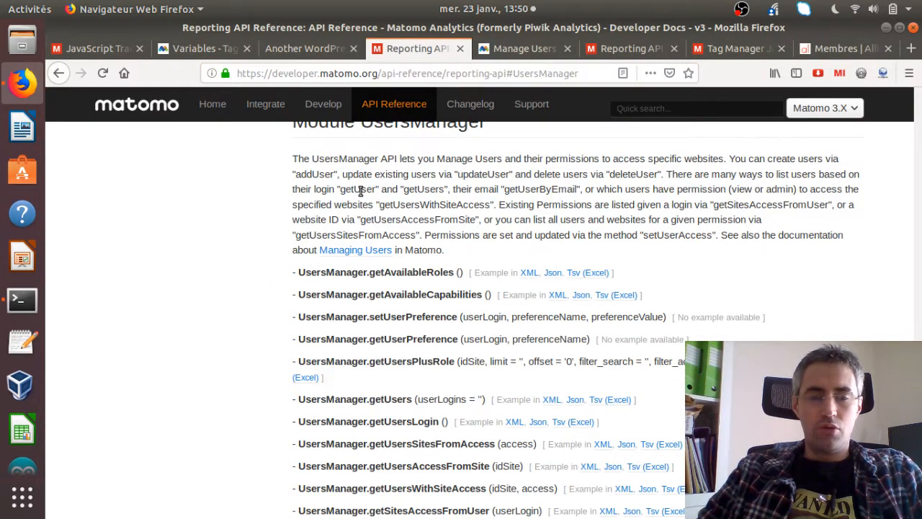
scroll(360, 191, "up", 1)
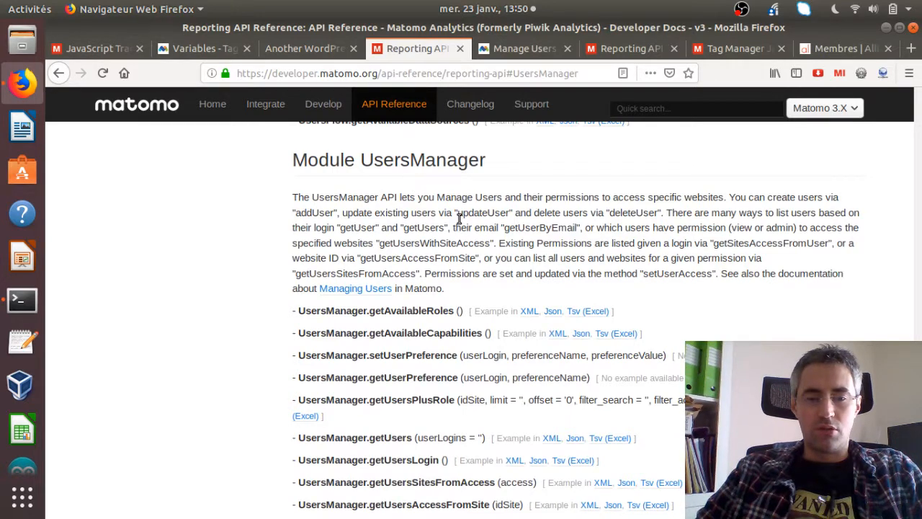
scroll(459, 218, "down", 1)
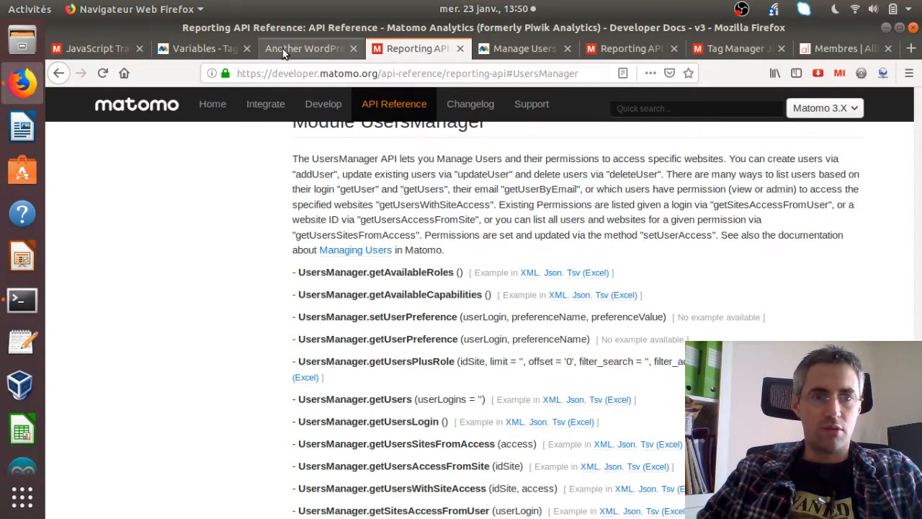
- Open the All Websites dashboard in the local Matomo instance and look through its list of websites
left_click(208, 48)
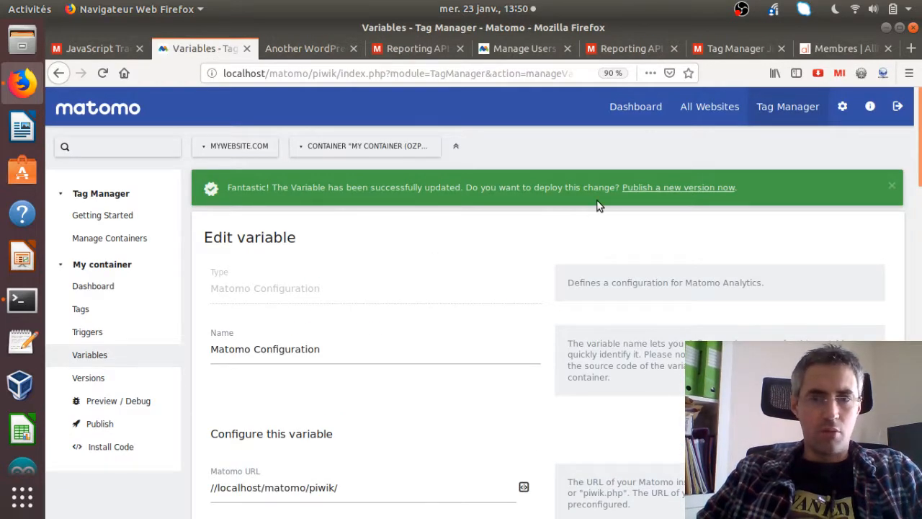
left_click(719, 120)
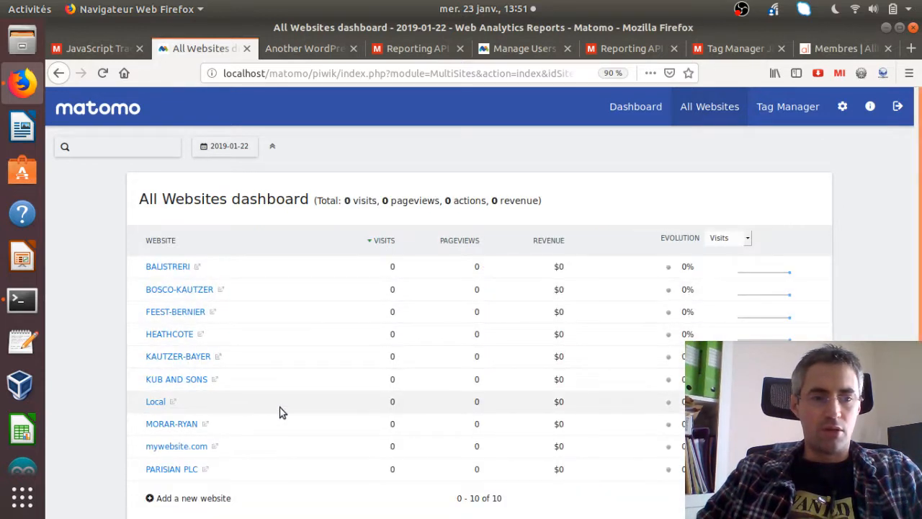
scroll(281, 412, "down", 3)
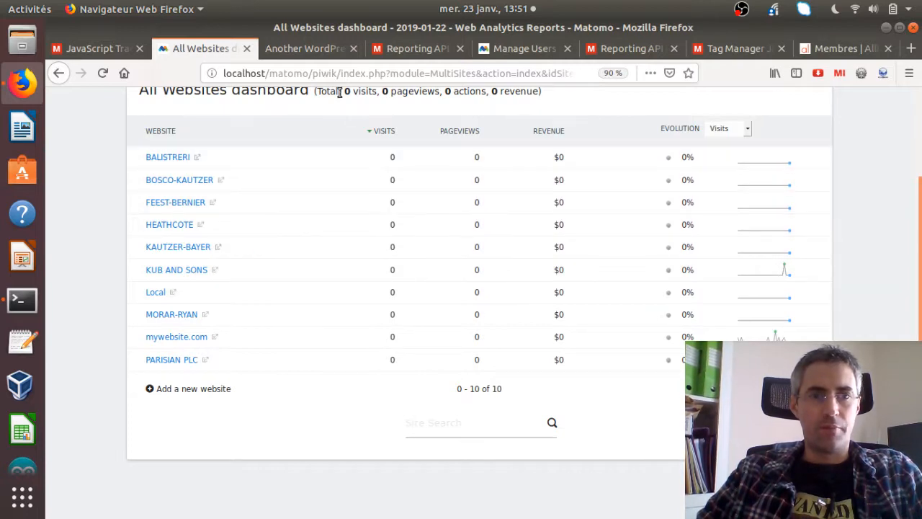
- View the home page of the local WordPress blog and return to the Matomo JavaScript tracking guide
left_click(303, 51)
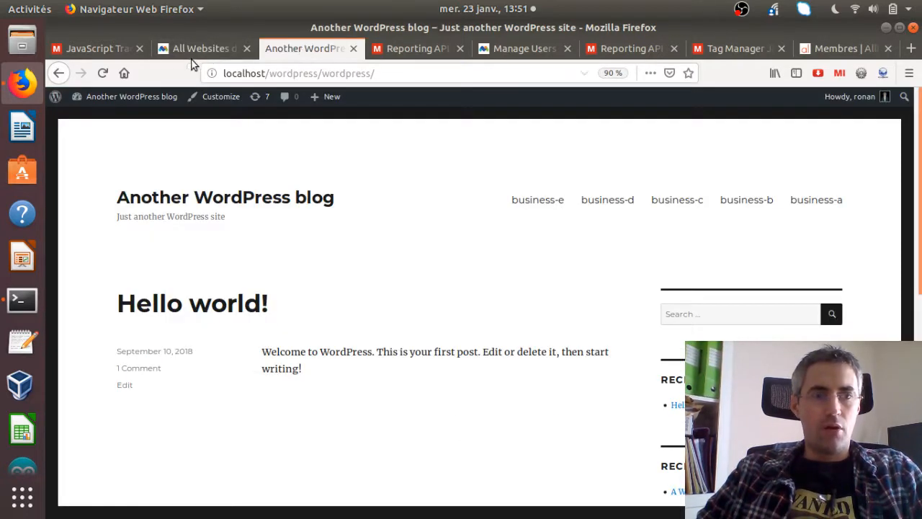
left_click(101, 49)
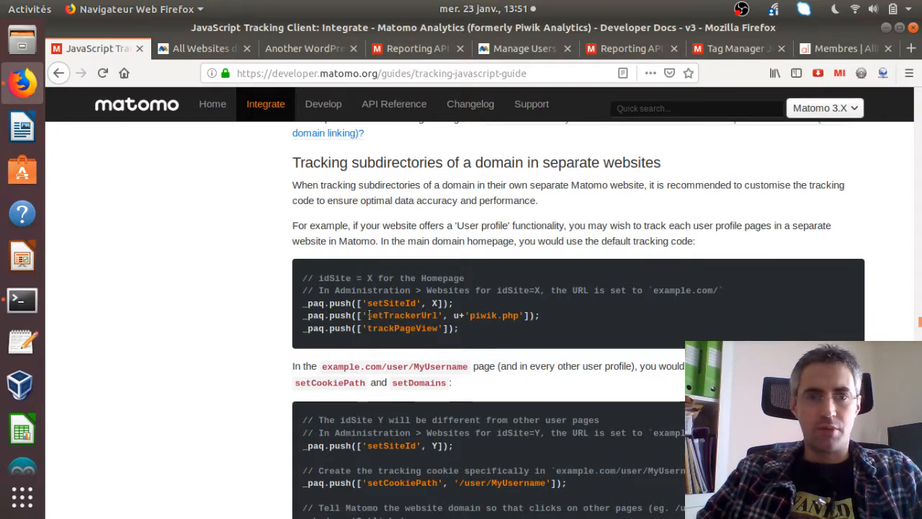
- Open the Tag Manager dashboard of the local Matomo instance in a separate browser tab
left_click(202, 48)
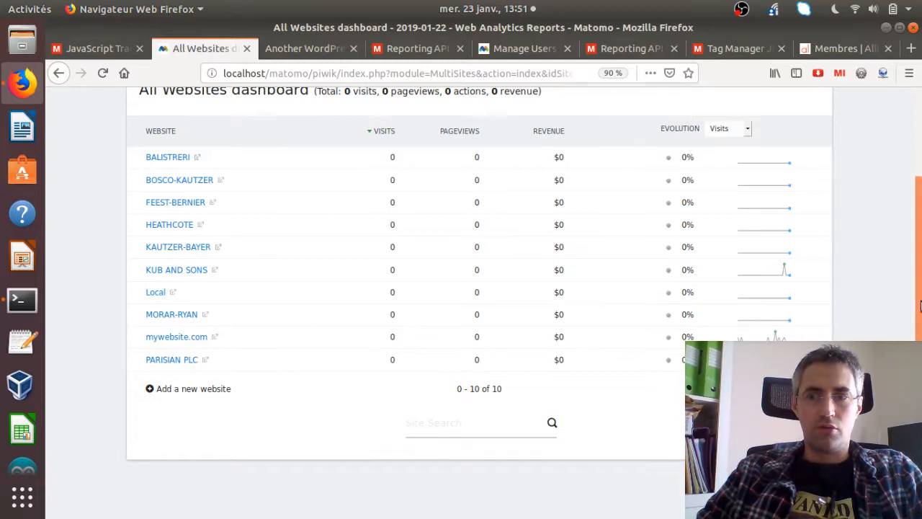
scroll(886, 292, "up", 3)
middle_click(787, 116)
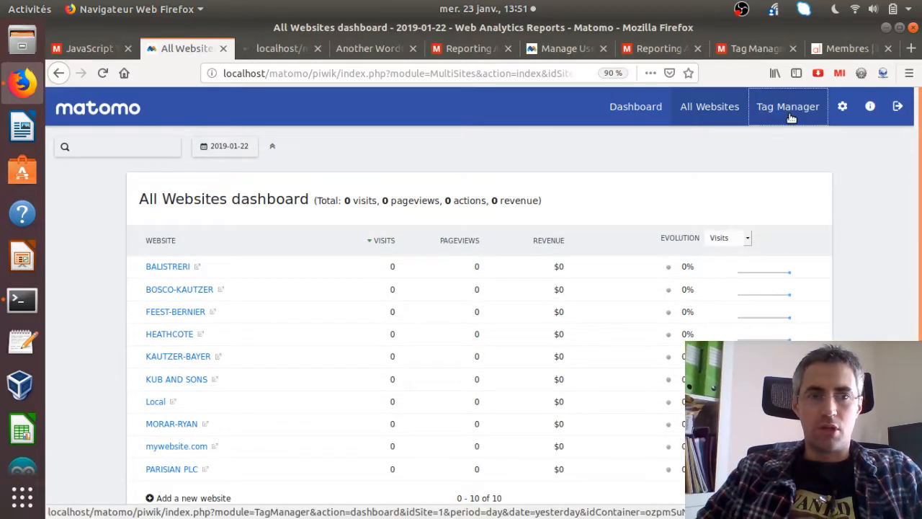
left_click(279, 50)
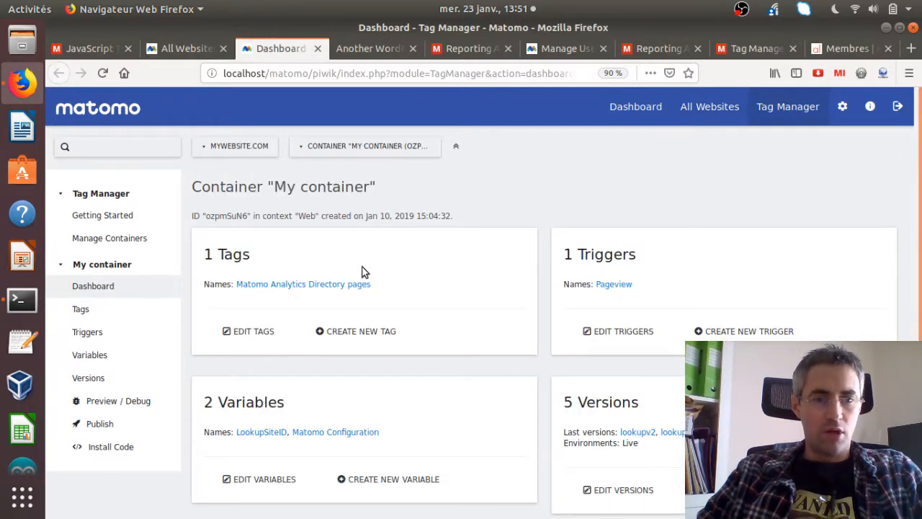
- Rename the container's Matomo Analytics Directory pages tag as "Matomo Analytics All Pages"
left_click(274, 286)
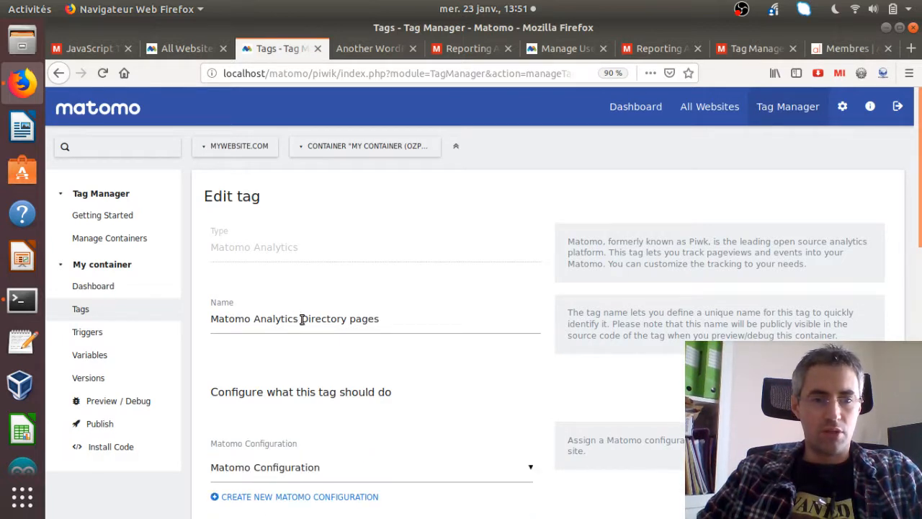
left_click_drag(302, 320, 411, 322)
type("All")
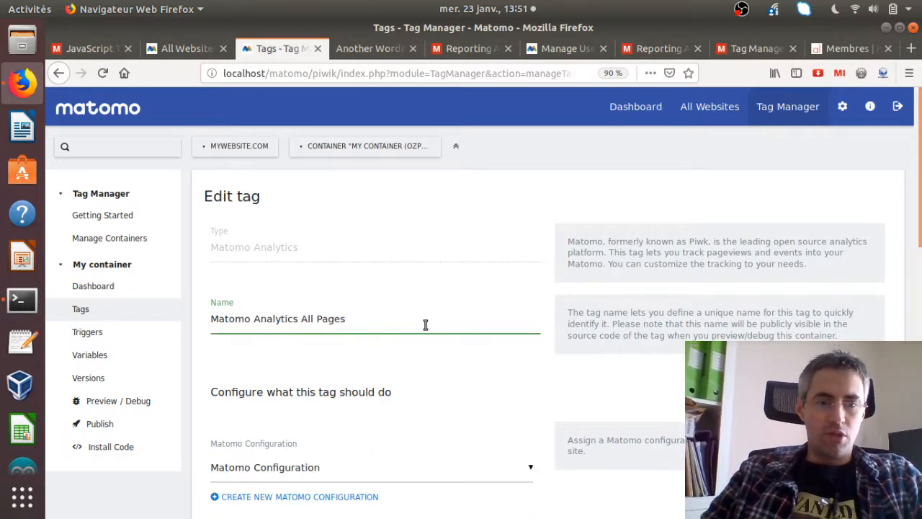
- Create a new Matomo Configuration variable named "Matomo Configuration All pages" for the tag, keeping its default settings
scroll(420, 290, "down", 3)
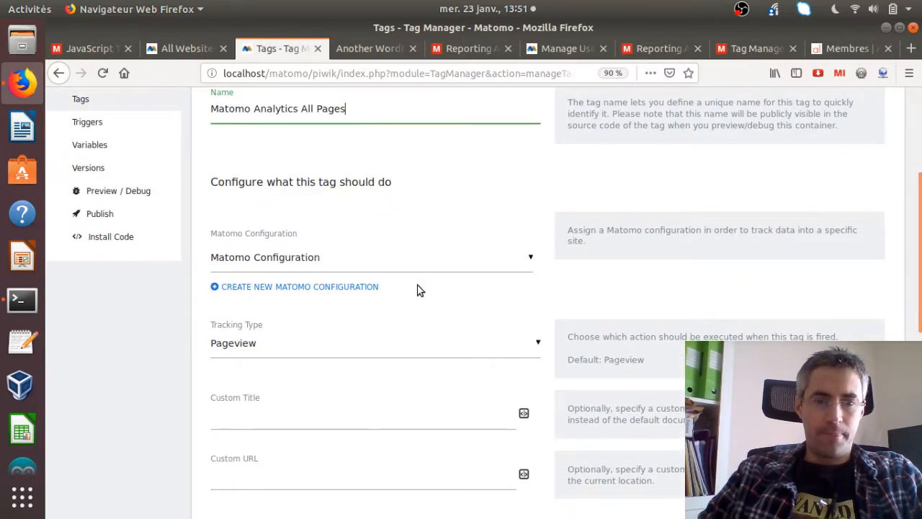
left_click(331, 289)
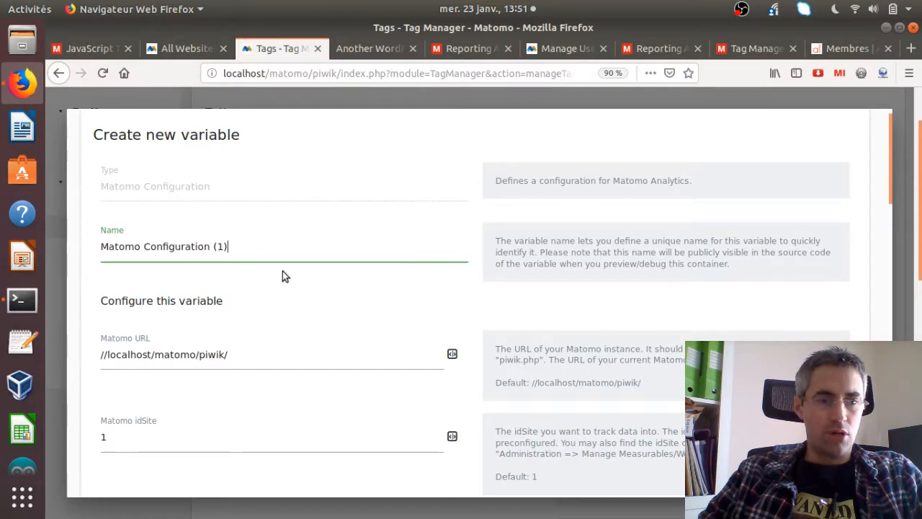
key("BackSpace")
key("BackSpace")
key("BackSpace")
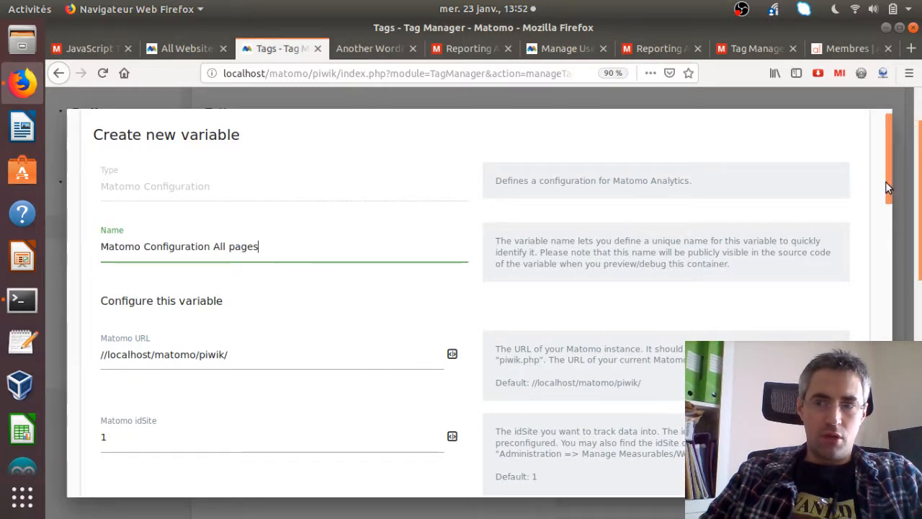
scroll(888, 187, "down", 15)
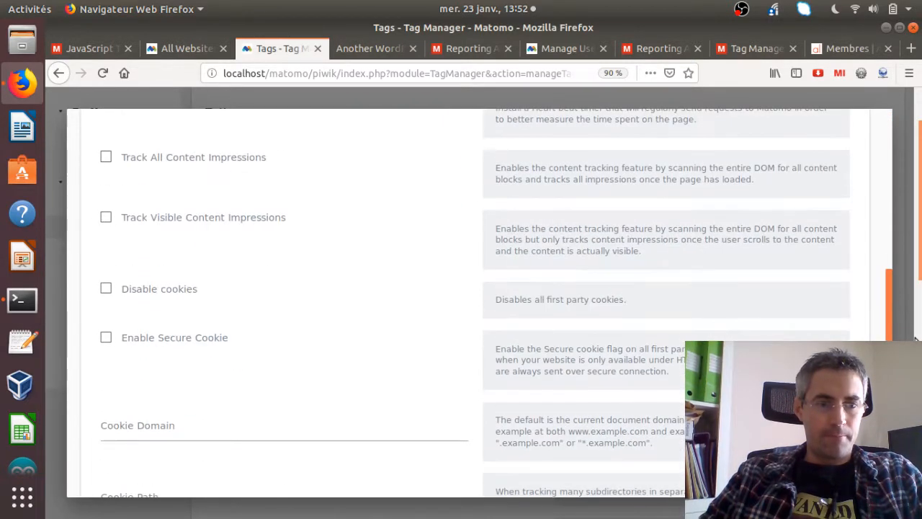
scroll(560, 466, "down", 5)
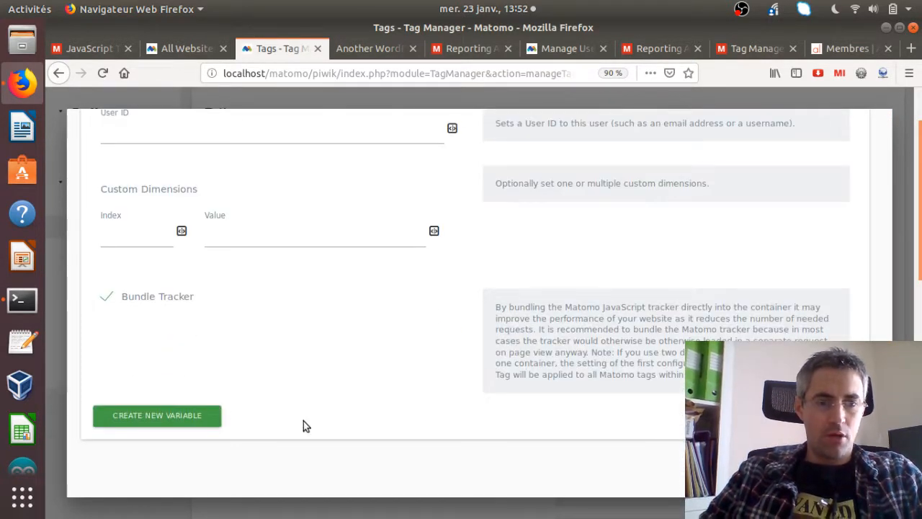
left_click(211, 418)
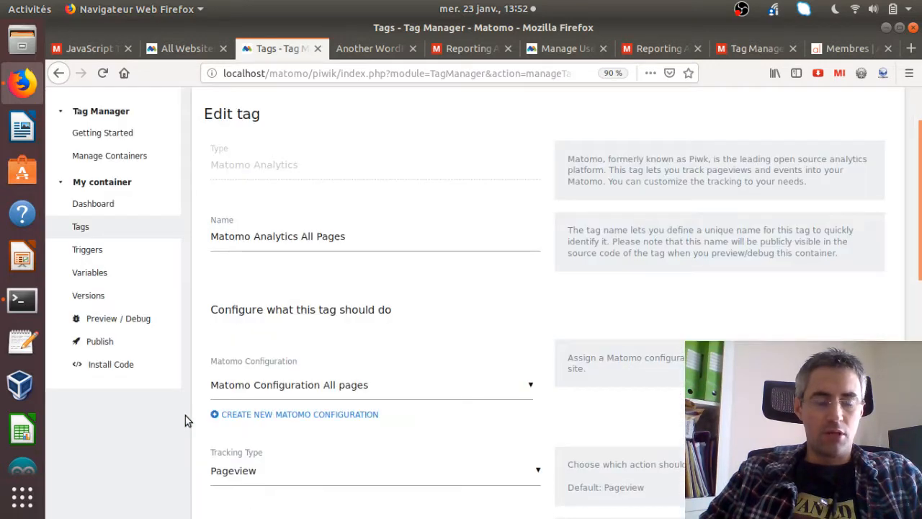
- Remove the Pageview trigger from the triggers that execute the tag
scroll(920, 198, "down", 12)
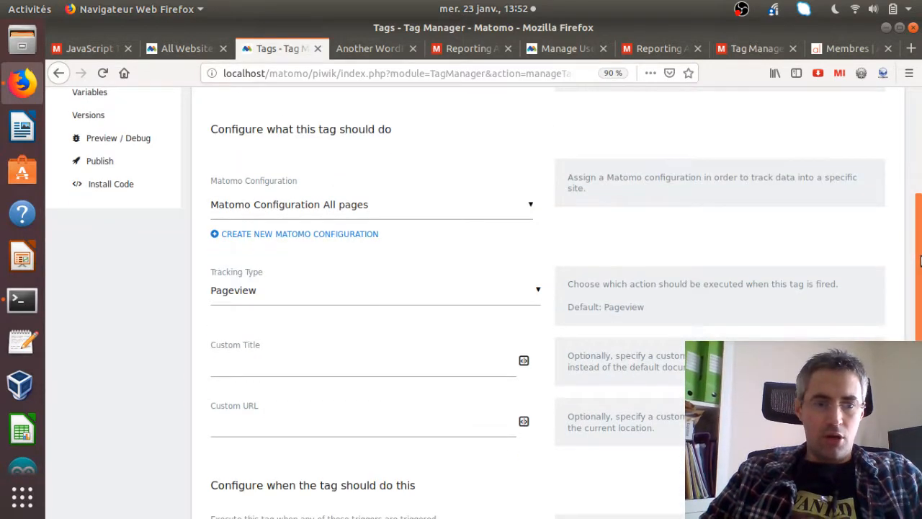
scroll(696, 329, "down", 2)
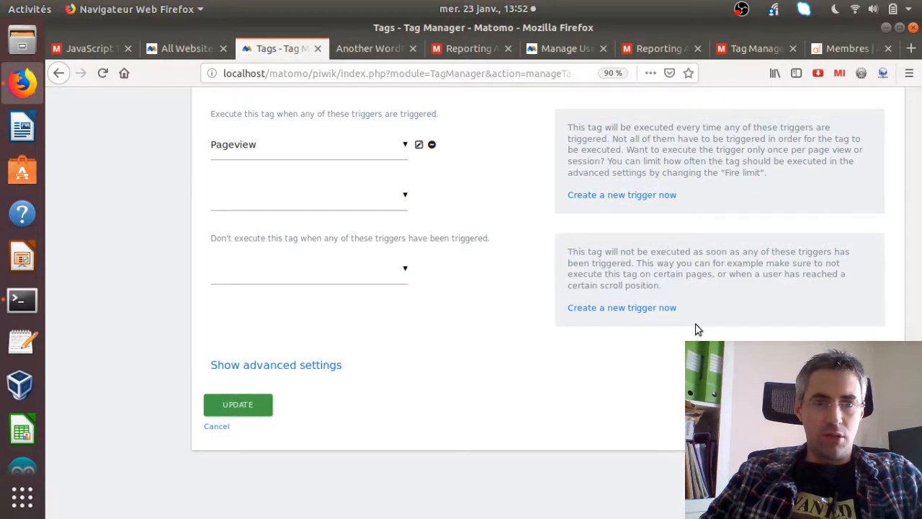
left_click(433, 145)
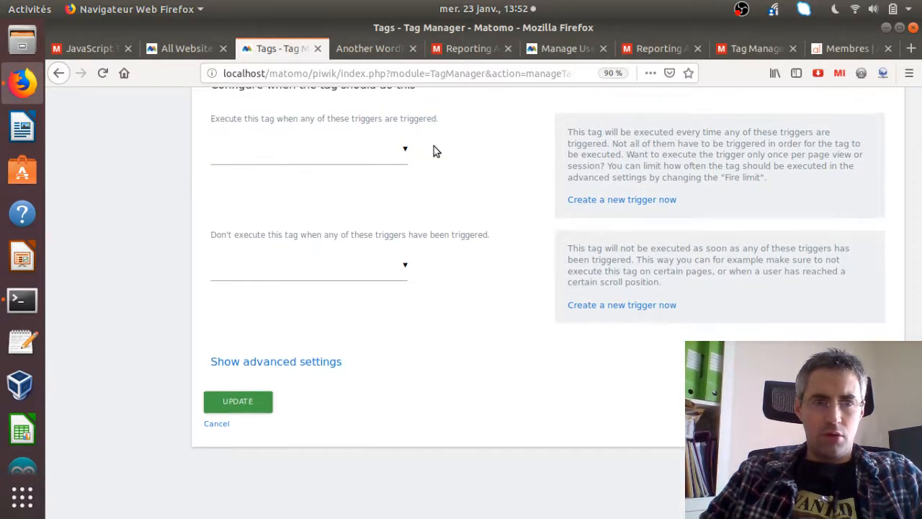
- Create a Pageview-type trigger named "All pages" without conditions for executing the tag, and save the updated tag
left_click(579, 200)
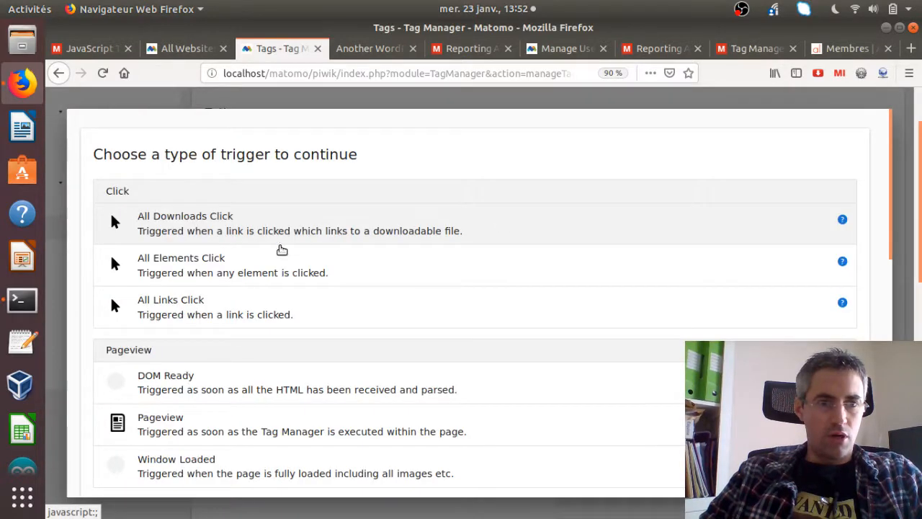
left_click(216, 432)
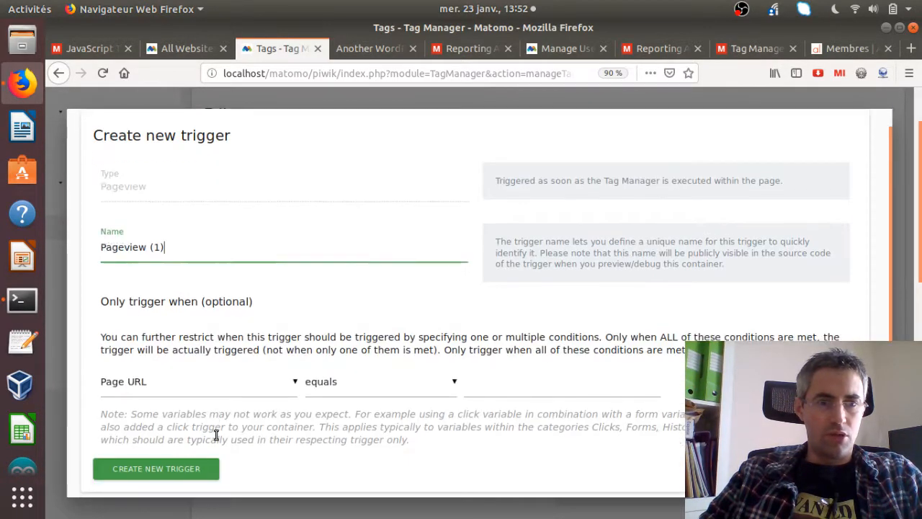
key("ctrl+a")
type("All")
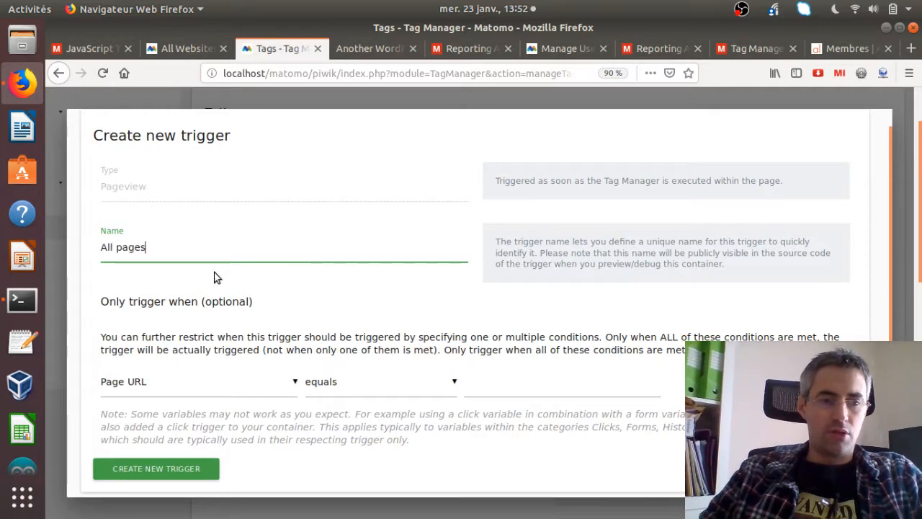
type(" pages")
left_click(154, 468)
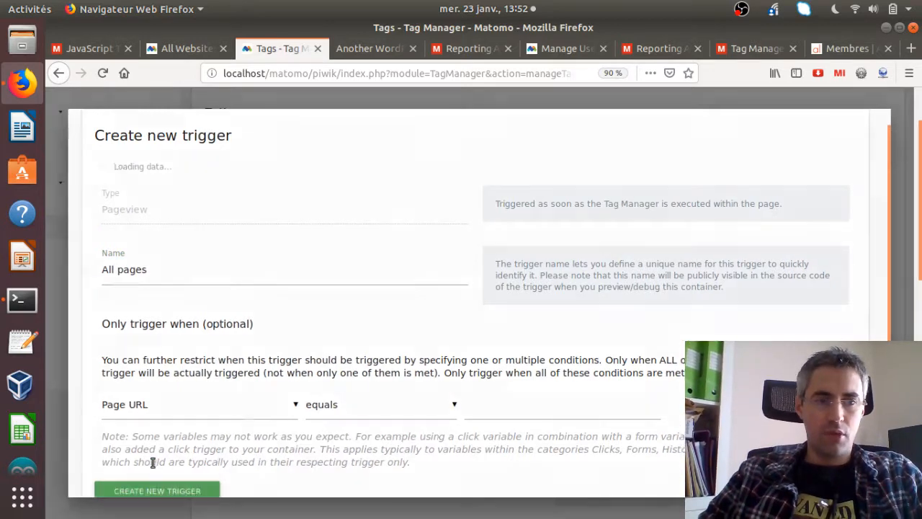
scroll(696, 334, "down", 10)
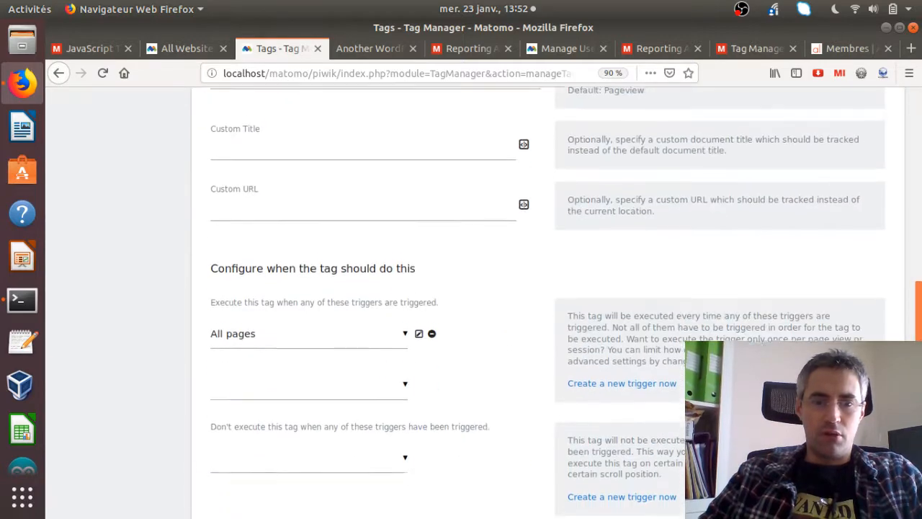
left_click(238, 402)
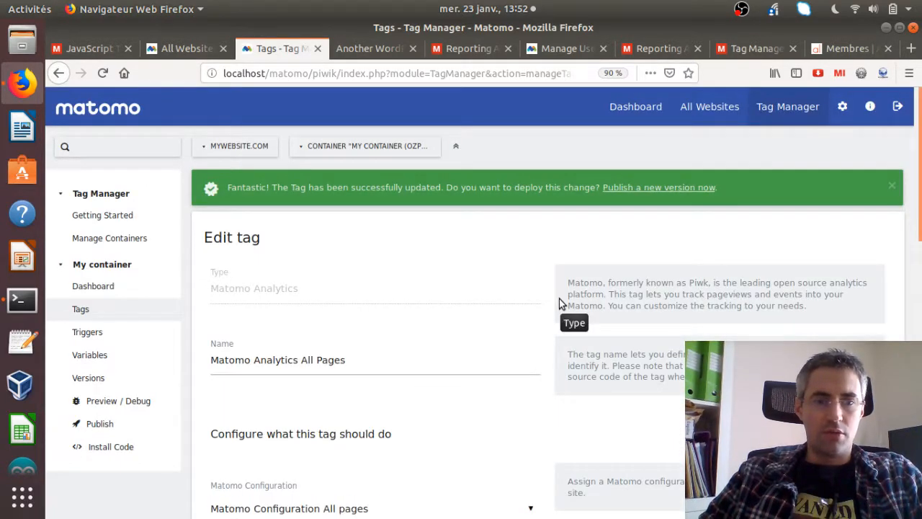
- Glance at the WordPress blog, and open the website management page in the local Matomo administration
left_click(363, 57)
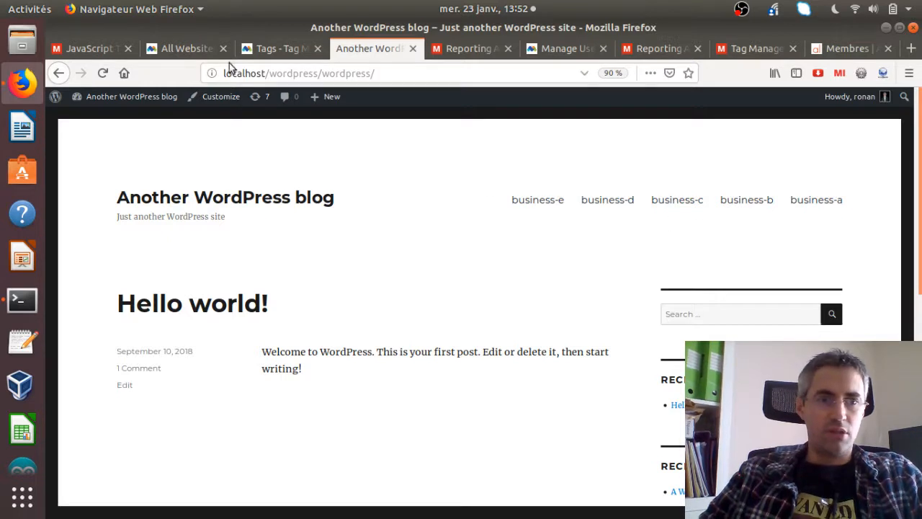
left_click(204, 52)
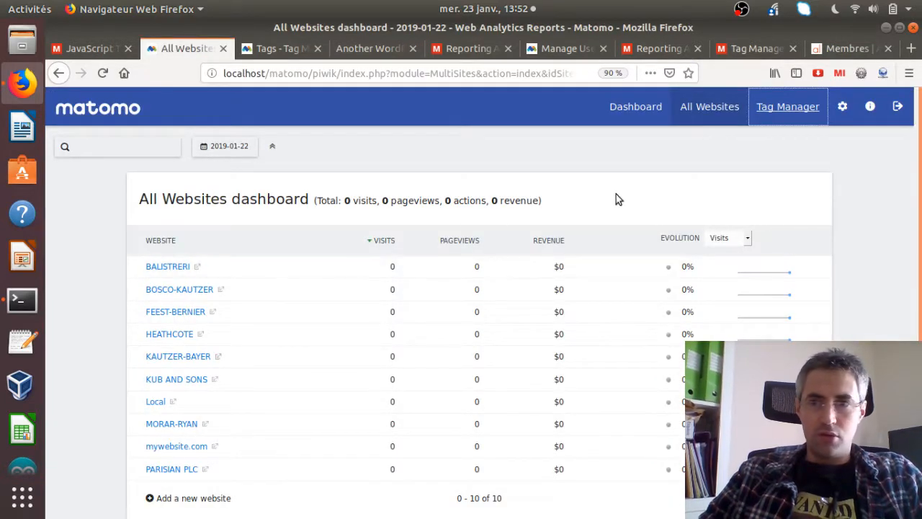
left_click(848, 117)
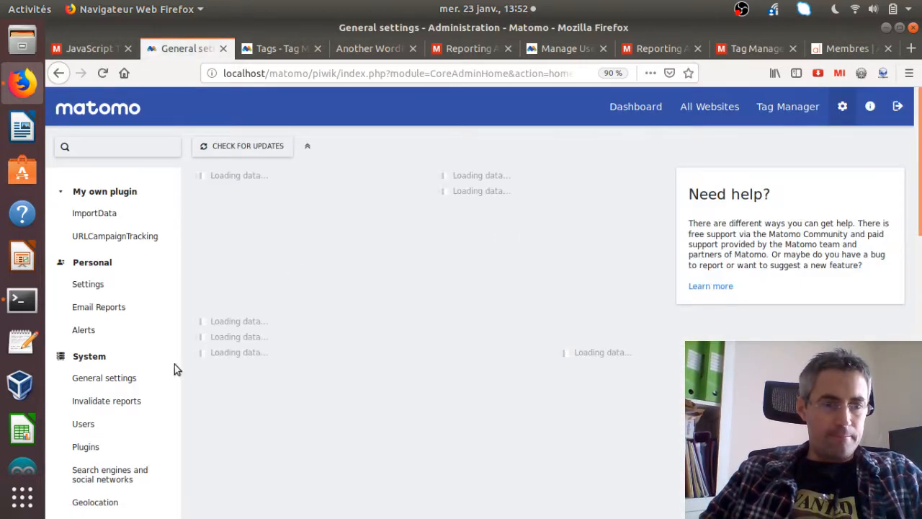
scroll(117, 413, "down", 1)
scroll(118, 415, "down", 6)
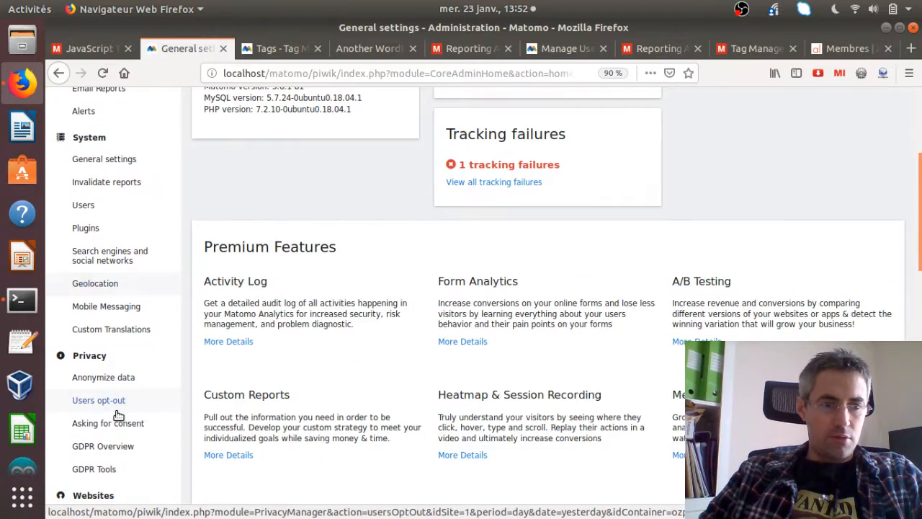
scroll(118, 415, "down", 1)
left_click(88, 408)
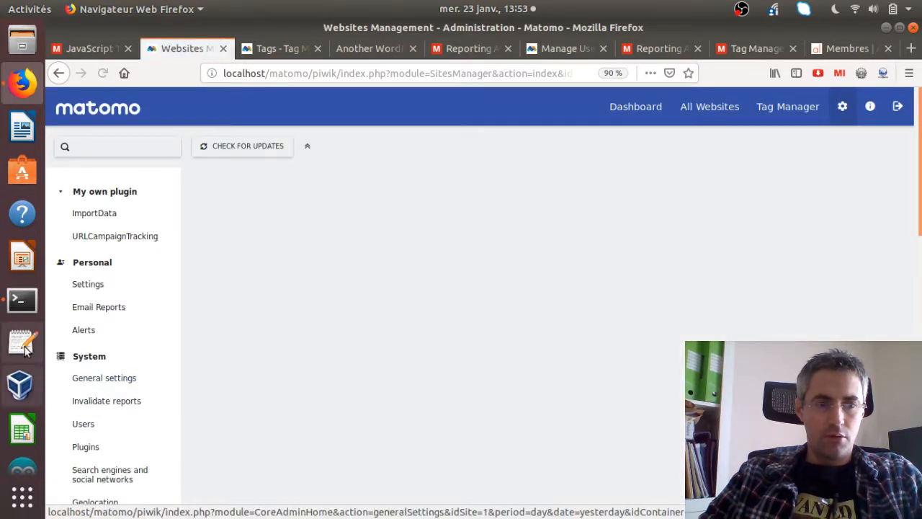
- List the managed websites' IDs 13, 14, 15, 16 and 17 on separate lines in a new text editor document
left_click(21, 341)
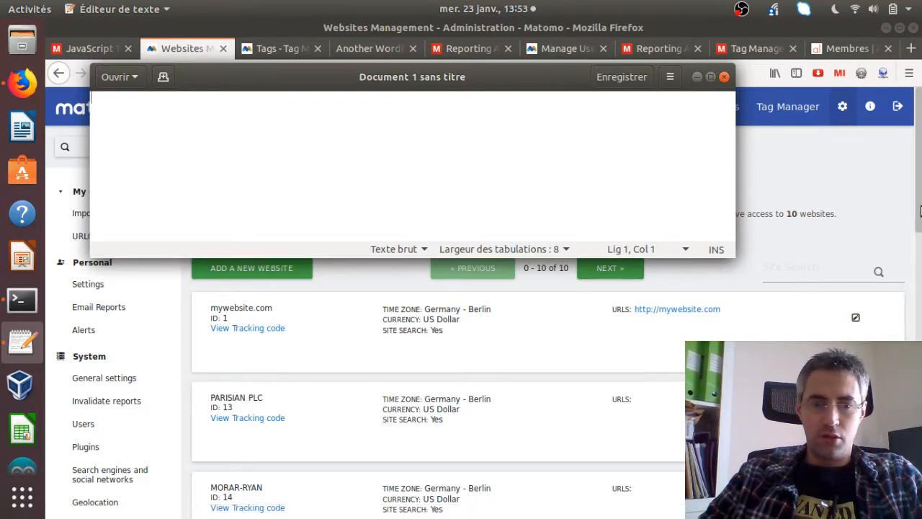
left_click(919, 263)
left_click_drag(920, 263, 920, 325)
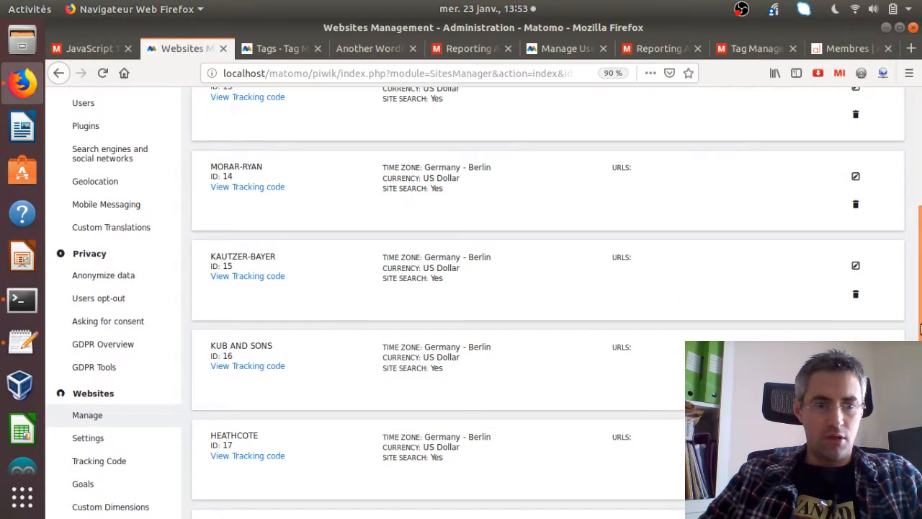
left_click(22, 343)
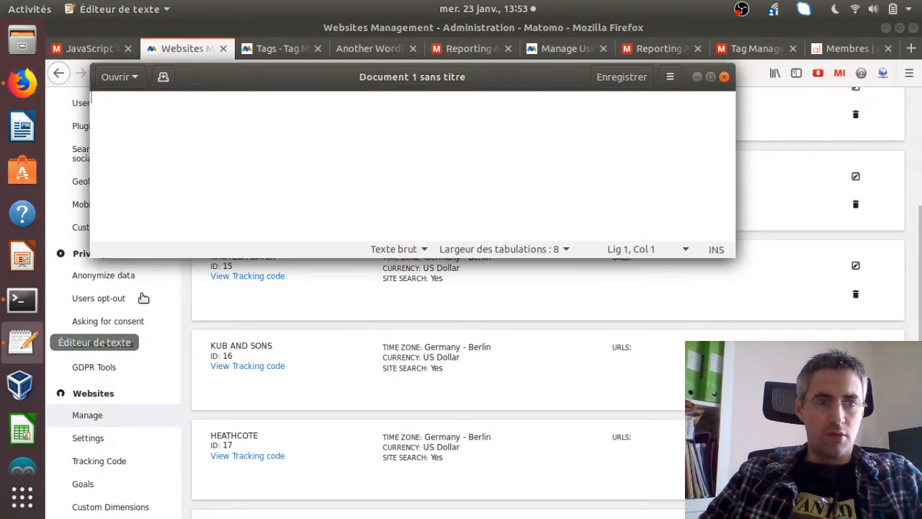
type("13")
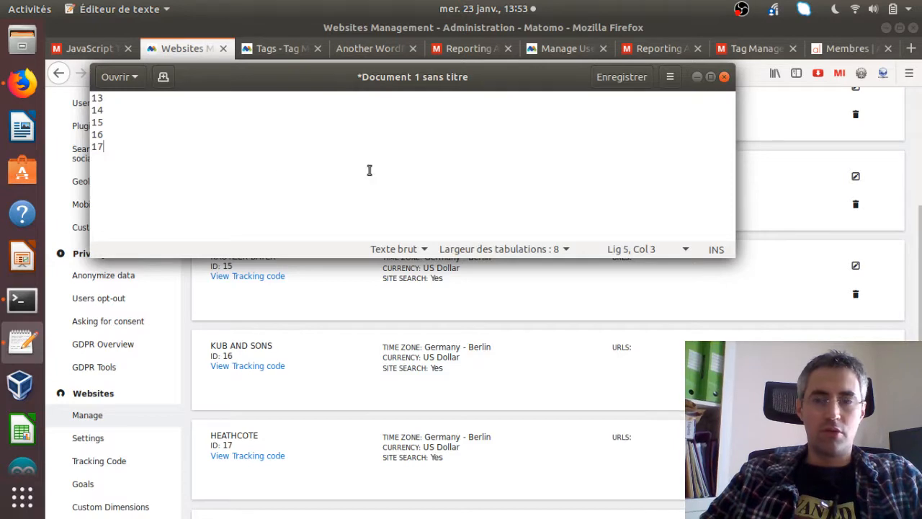
- Return to the Tag Manager in Firefox and start a new tag of type Custom HTML in the container
left_click(774, 142)
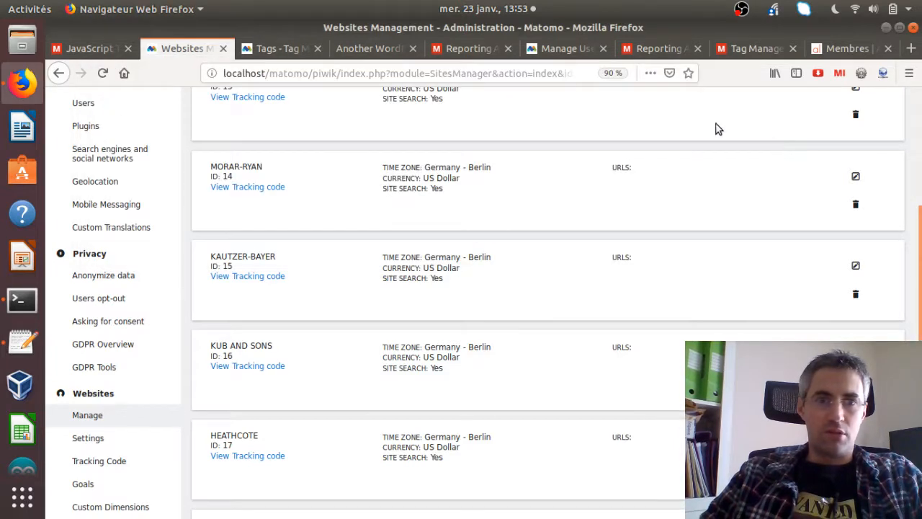
left_click(274, 54)
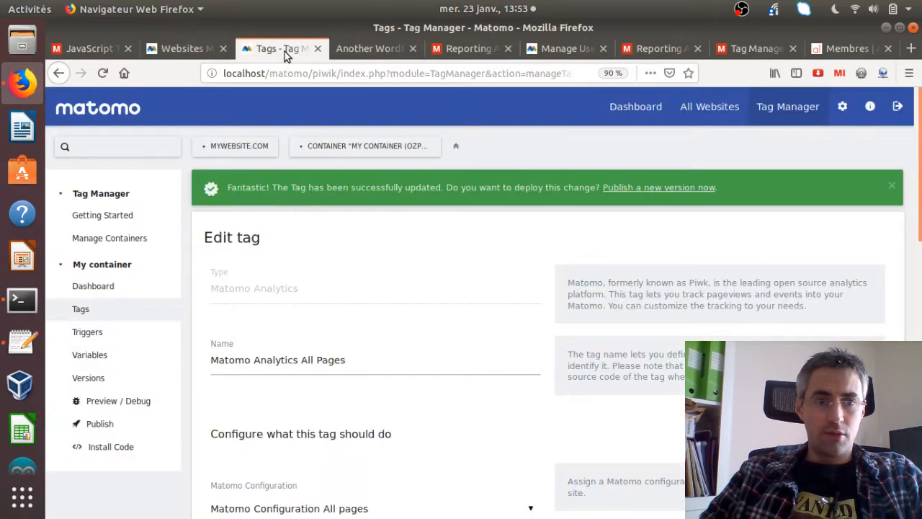
left_click(106, 310)
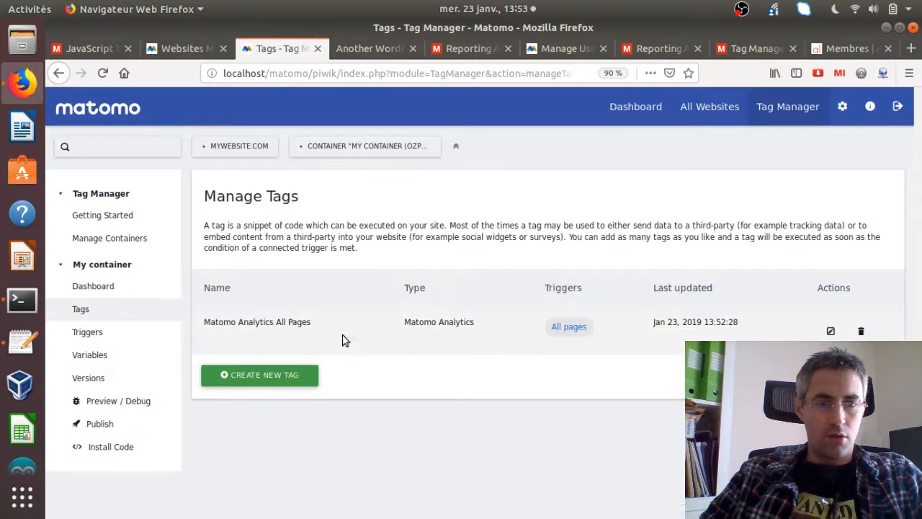
left_click(266, 384)
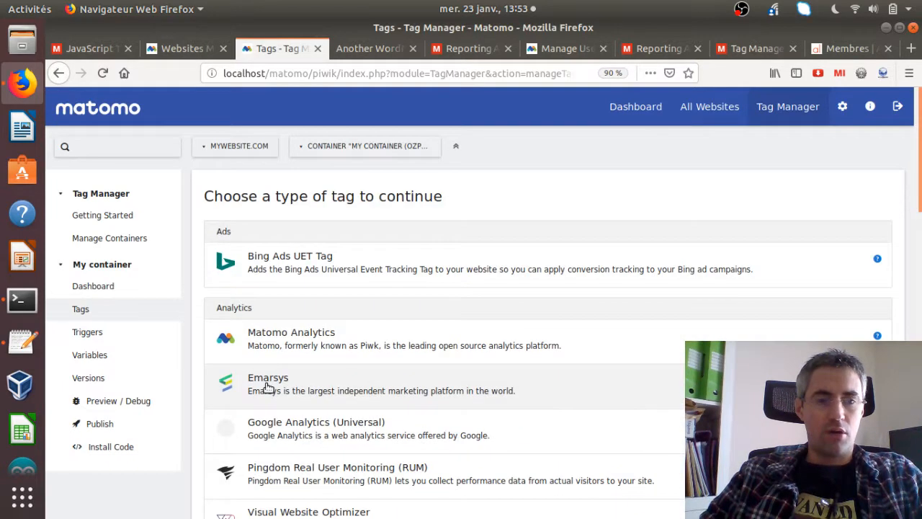
left_click_drag(920, 216, 920, 311)
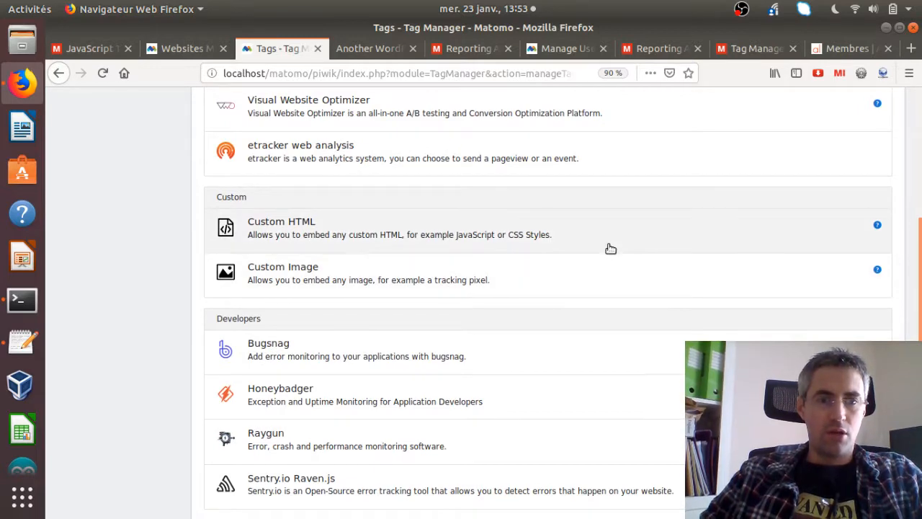
left_click(611, 249)
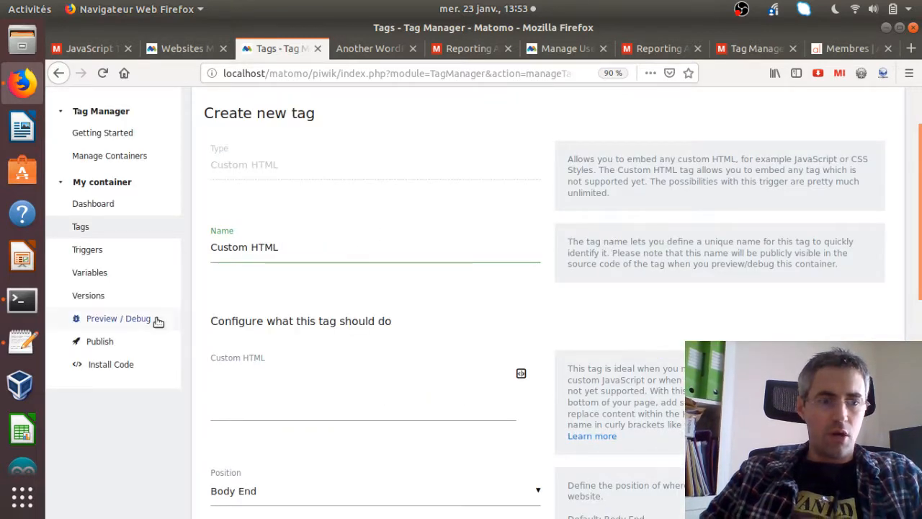
- Open the Matomo administration in a separate browser tab and go to its Tracking Code page
scroll(920, 188, "up", 2)
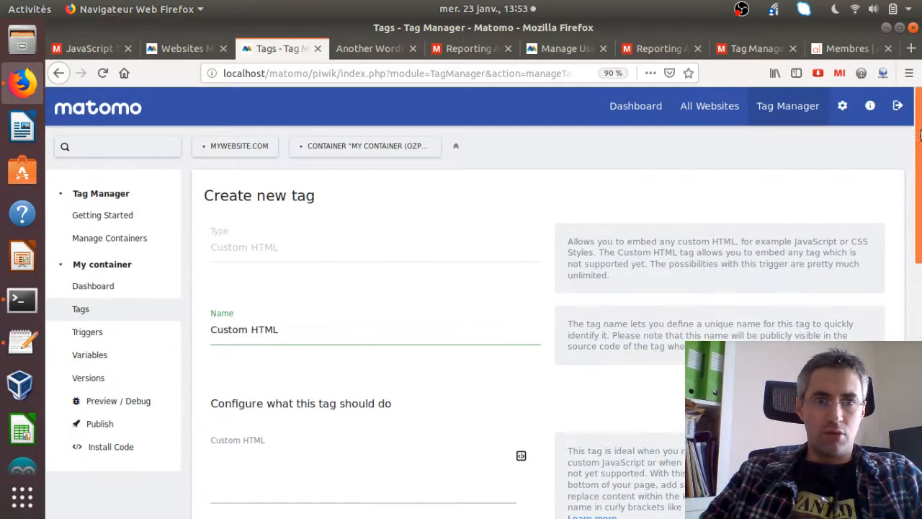
middle_click(845, 107)
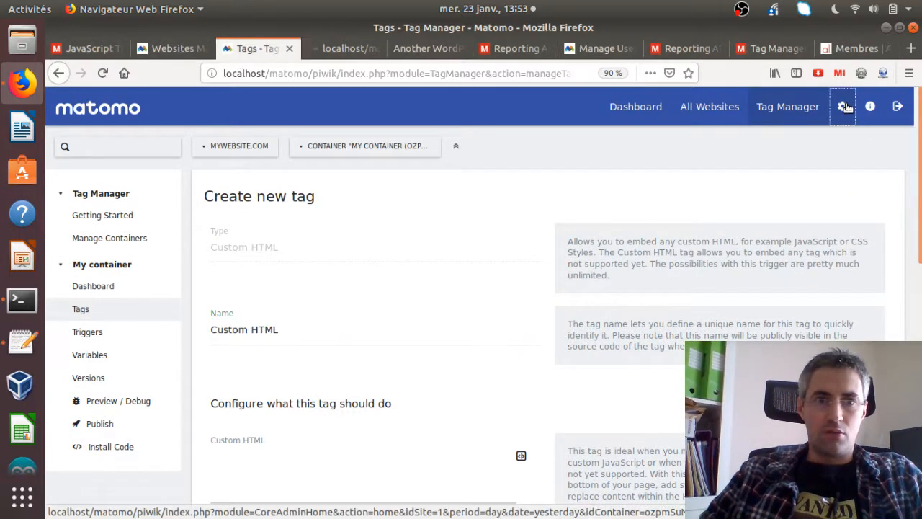
left_click(341, 55)
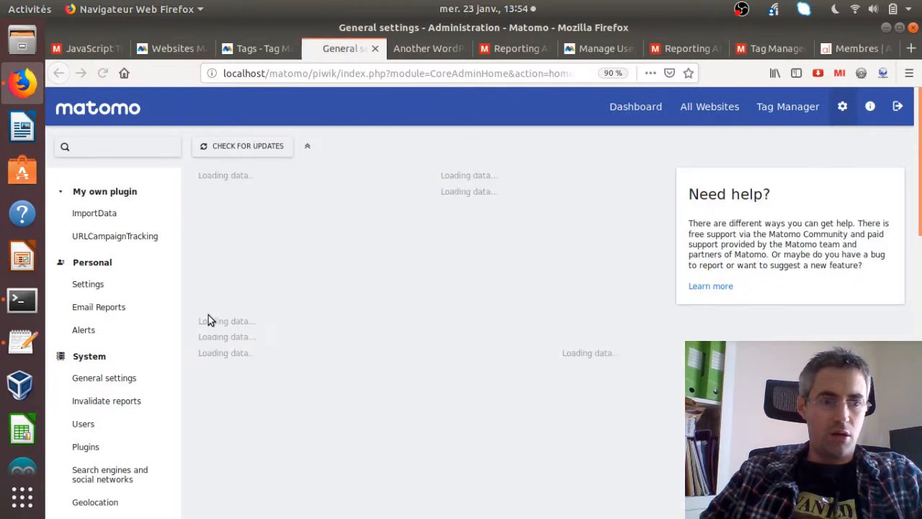
scroll(921, 279, "down", 5)
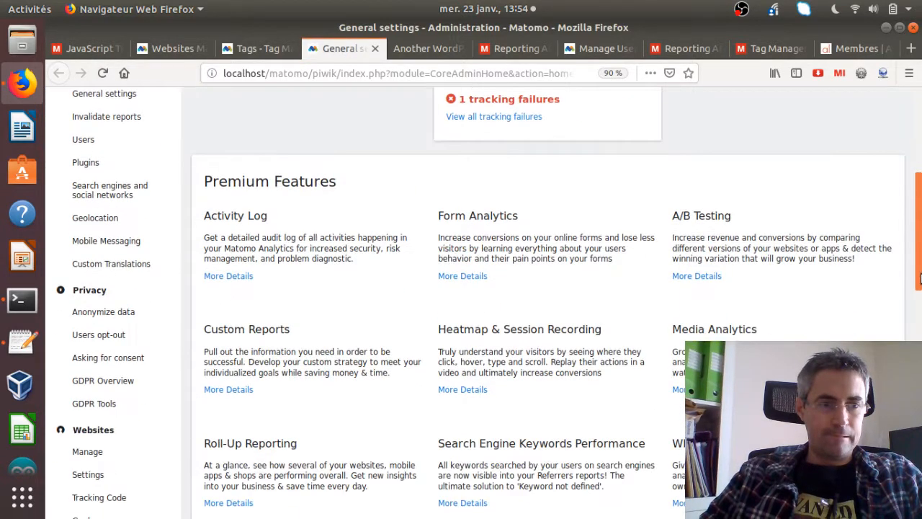
scroll(920, 303, "down", 5)
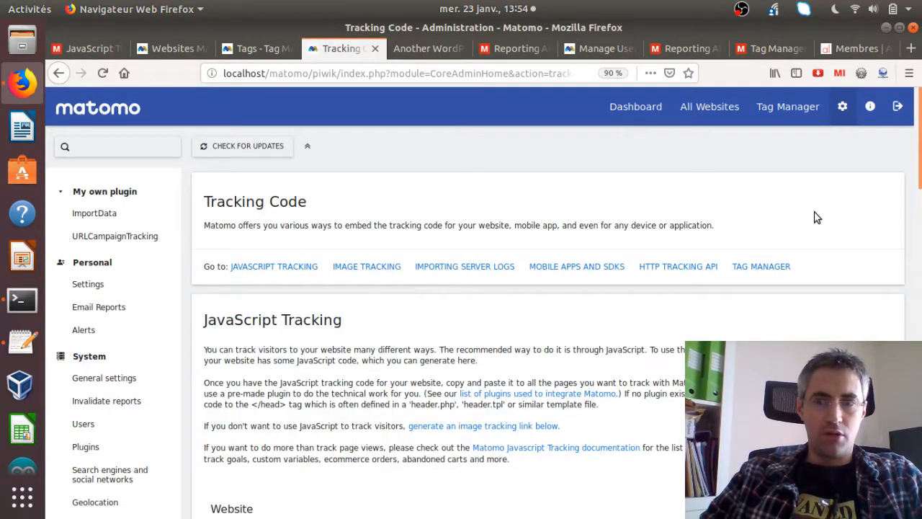
- Copy the full JavaScript tracking code from the Tracking Code page into the Custom HTML content of the new tag
scroll(920, 240, "down", 7)
scroll(920, 240, "down", 8)
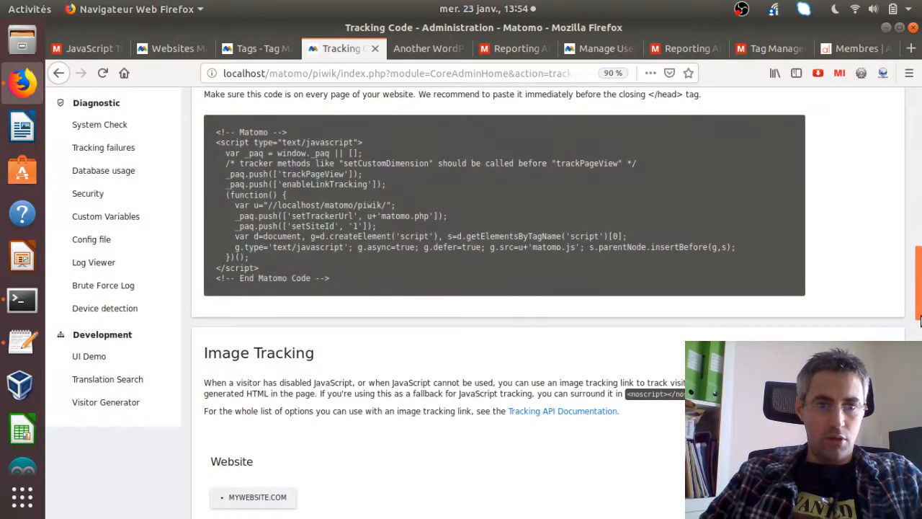
left_click(349, 247)
key("ctrl+c")
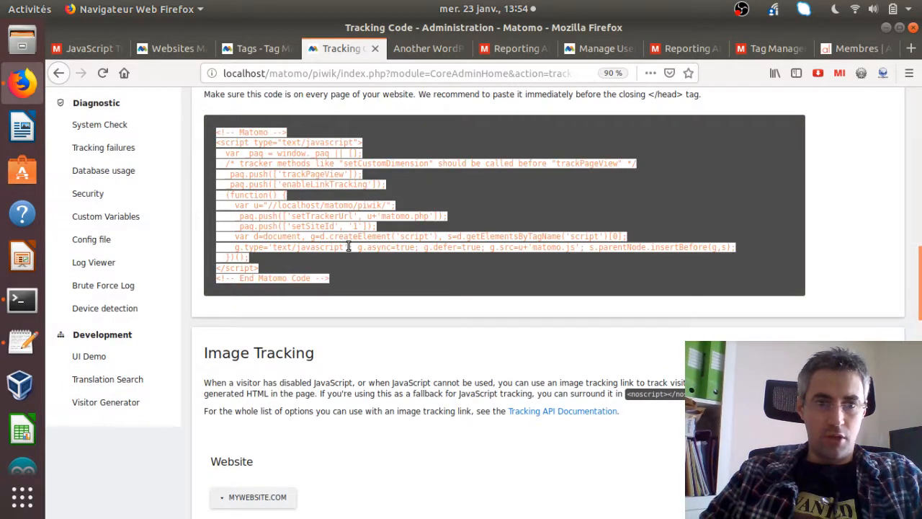
left_click(260, 48)
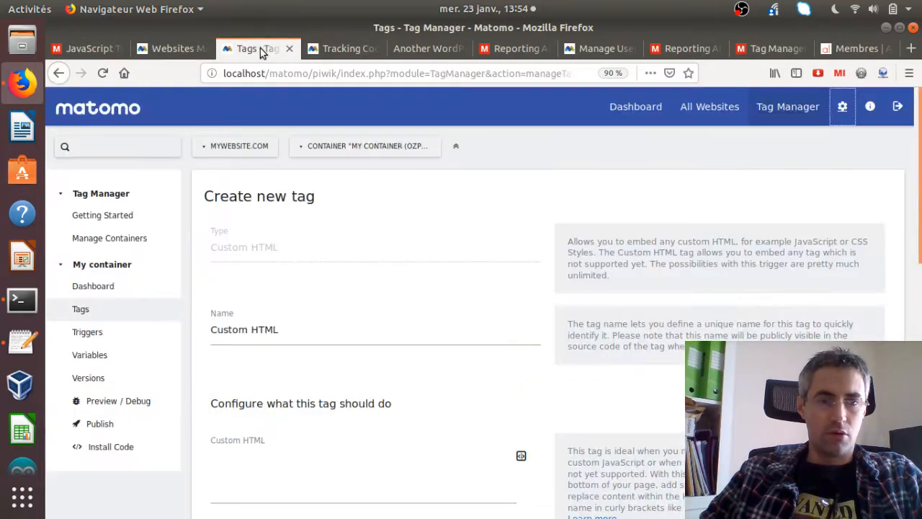
scroll(918, 237, "down", 4)
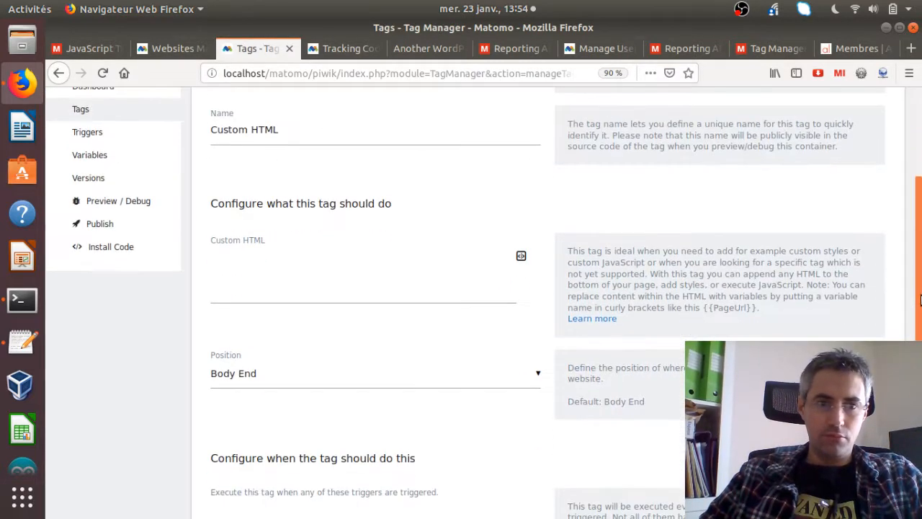
left_click(338, 268)
key("ctrl+v")
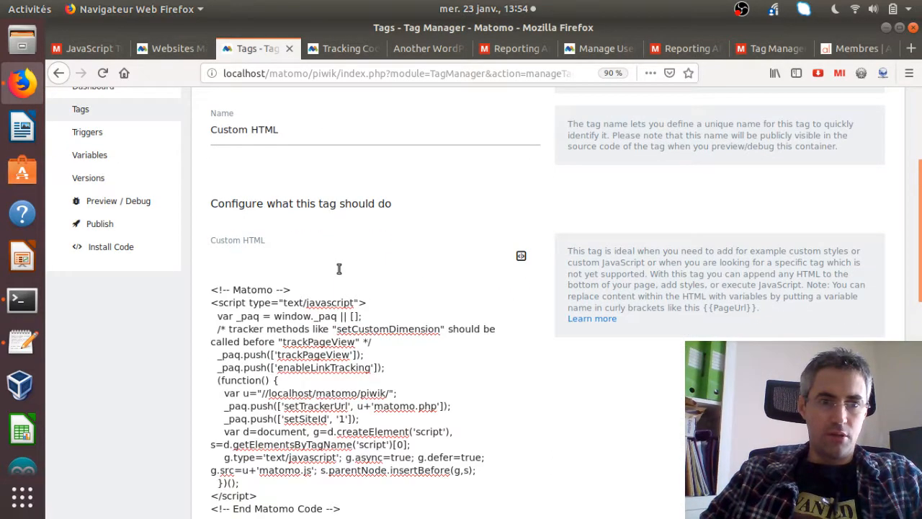
- Name the new Custom HTML tag "Directory pages"
triple_click(293, 132)
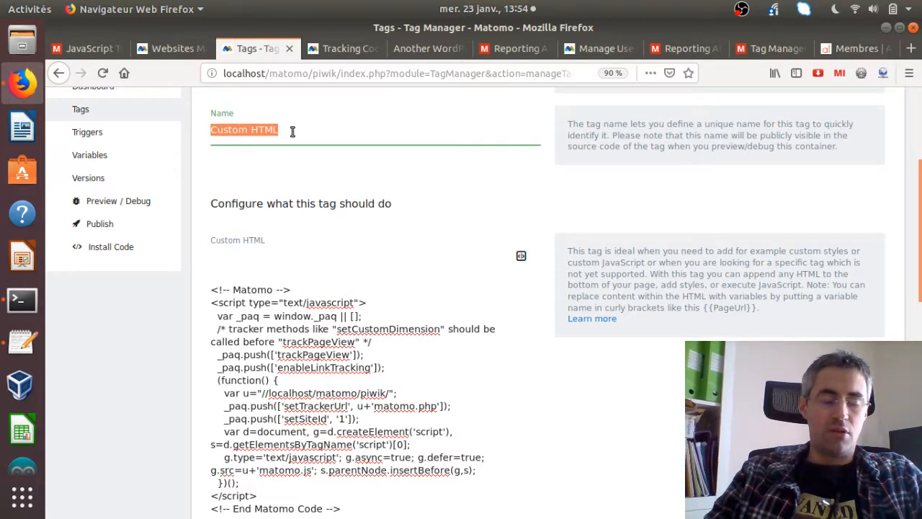
type("Directory pages")
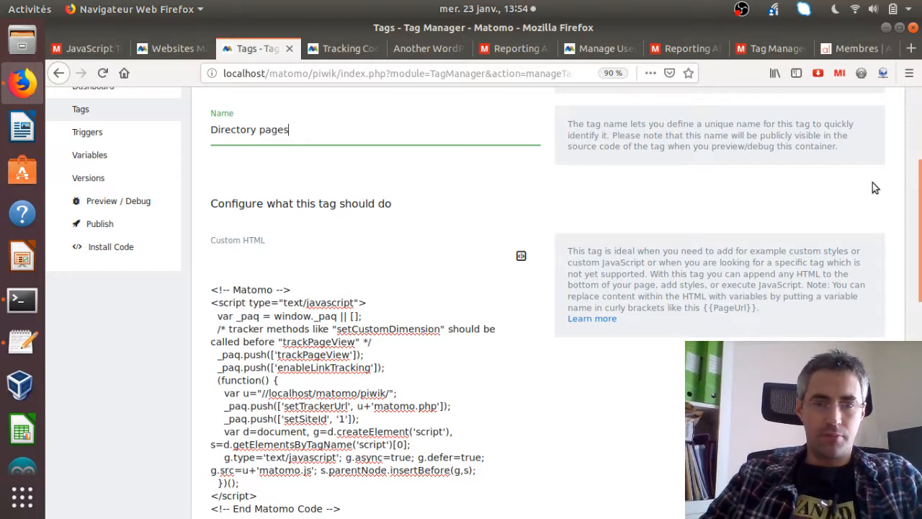
left_click_drag(920, 196, 921, 261)
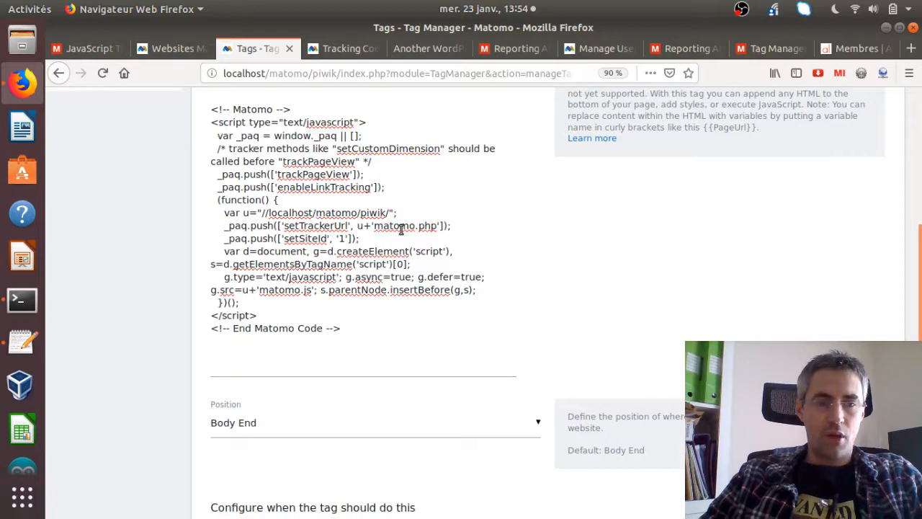
- Copy the lines from setCookiePath through setDomains in the developer guide's subdirectory example into the text document, below the site IDs
left_click(329, 55)
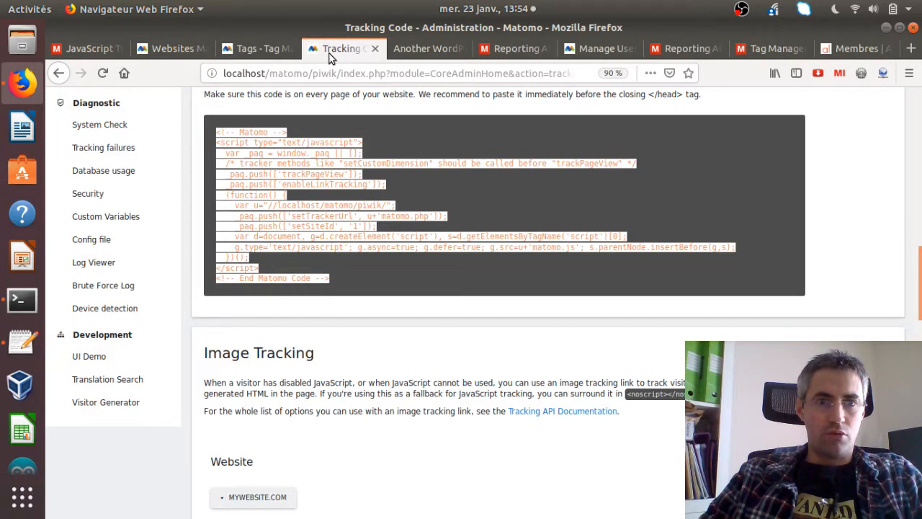
left_click(165, 54)
left_click(108, 47)
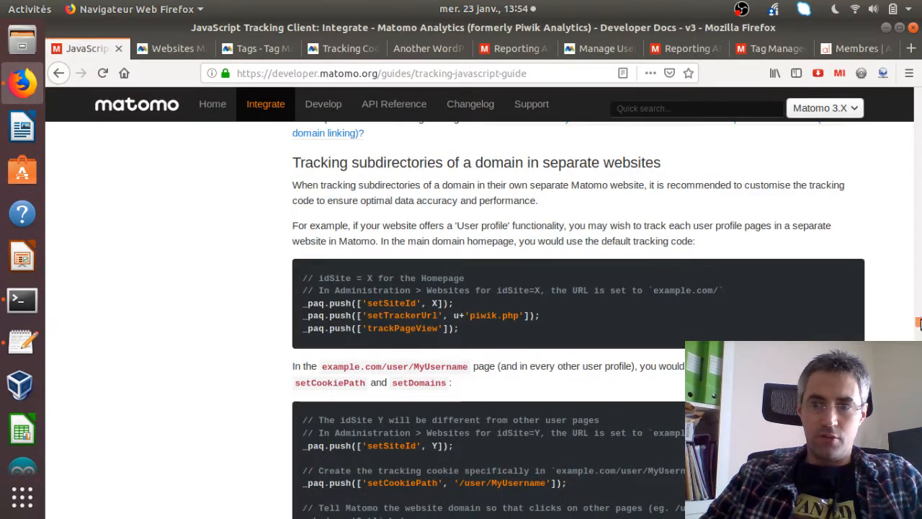
scroll(920, 326, "down", 3)
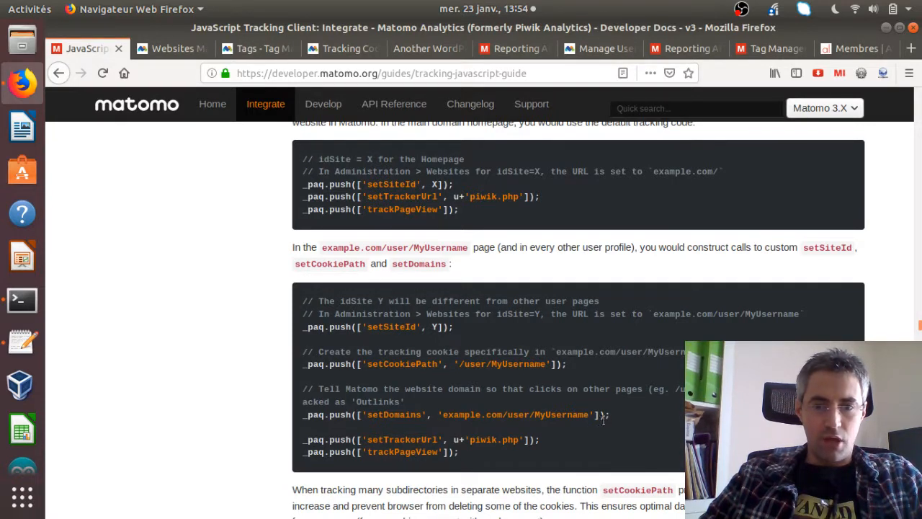
left_click_drag(609, 418, 305, 325)
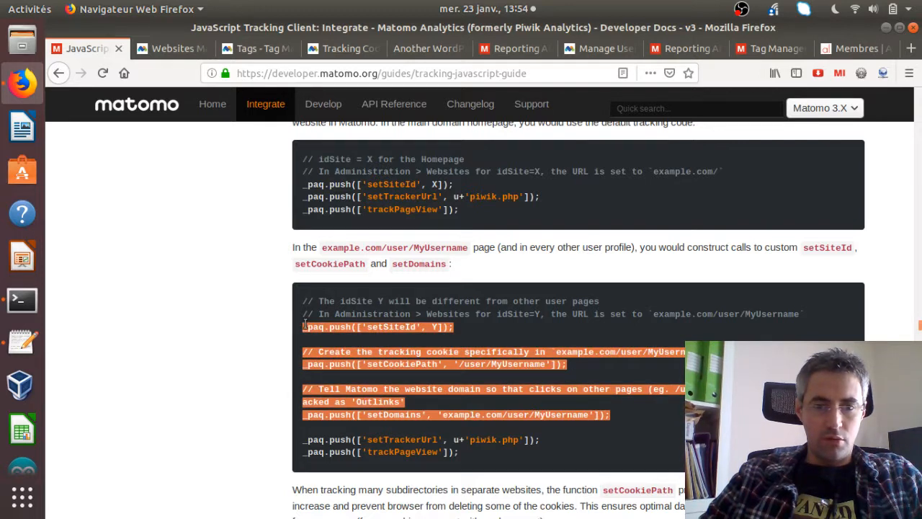
left_click(385, 372)
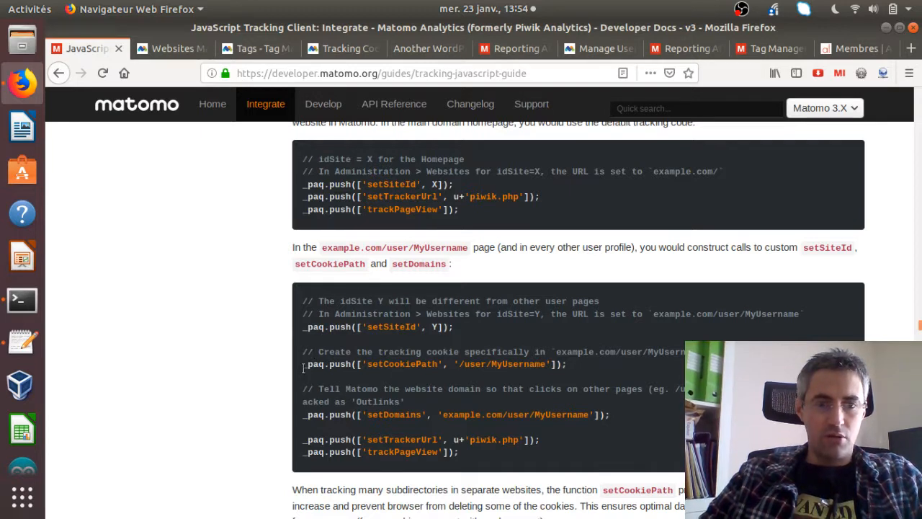
left_click_drag(615, 414, 302, 364)
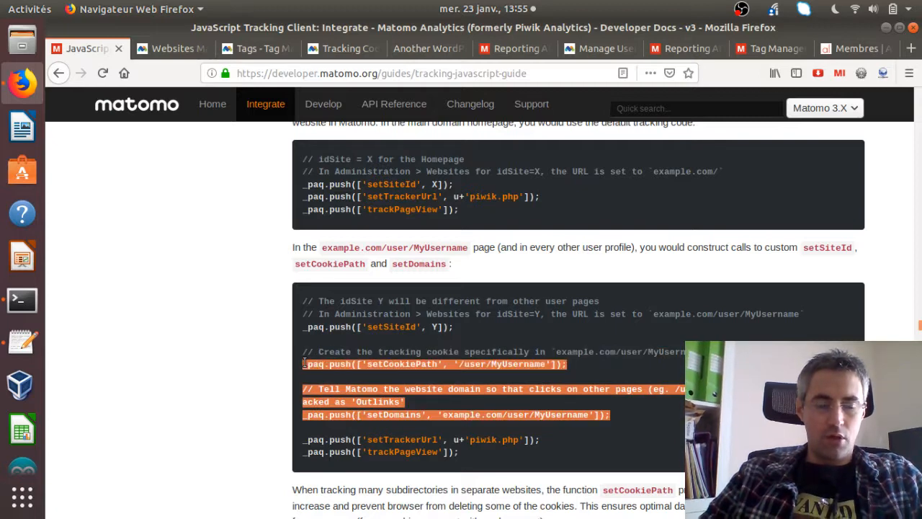
left_click(22, 343)
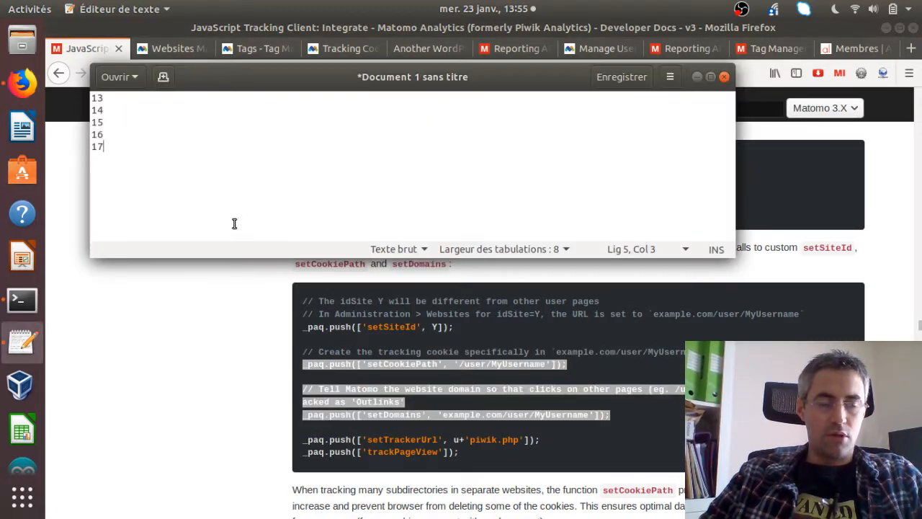
key("Return")
type("_paq.push(['setCookiePath', '/user/MyUsername']);  // Tell Matomo the website domain so that clicks on other pages (eg. /user/AnotherUsername) will be tracked as 'Outlinks' _paq.push(['setDomains', 'example.com/user/MyUsername']);")
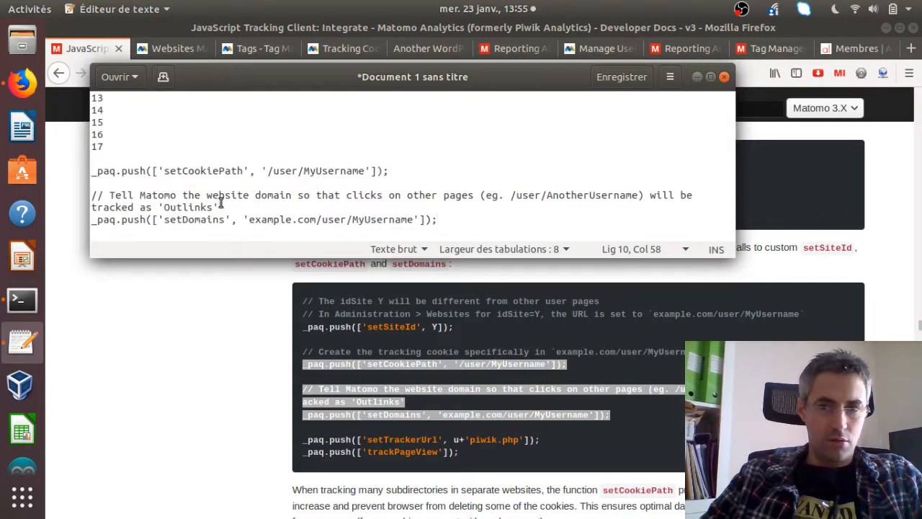
- Delete the comment about outlinks and the blank line between the setCookiePath and setDomains calls in the text document
left_click_drag(221, 206, 92, 192)
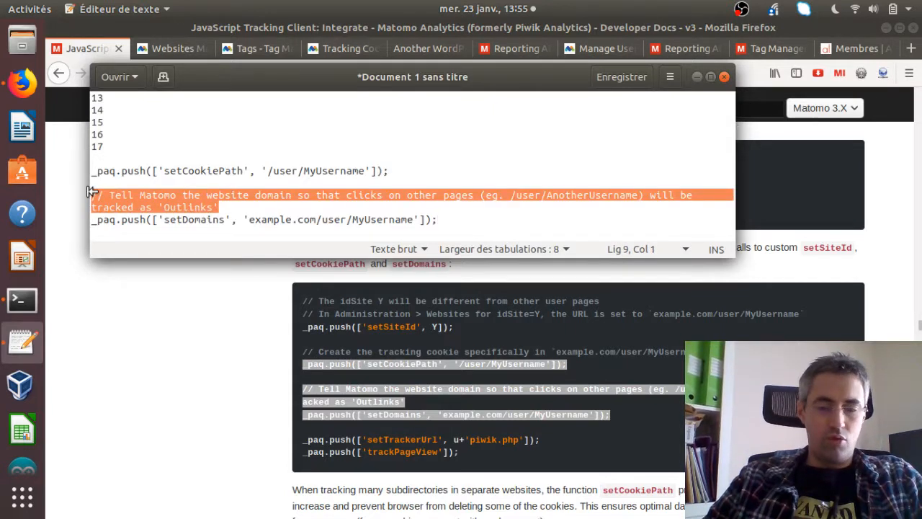
key("BackSpace")
key("BackSpace")
key("BackSpace")
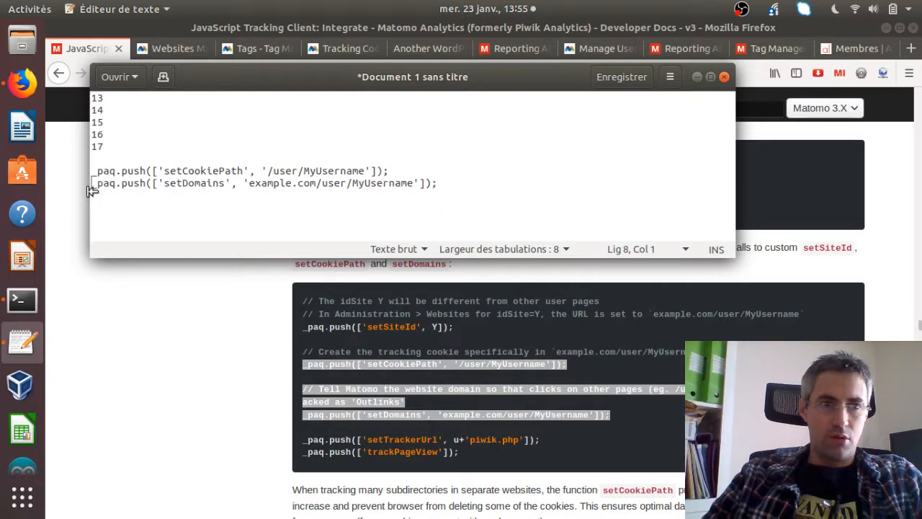
- Copy the cleaned setCookiePath and setDomains calls from the text document into the tag's Custom HTML code, directly after the setSiteId line
key("shift+Down")
key("shift+End")
key("shift+Left")
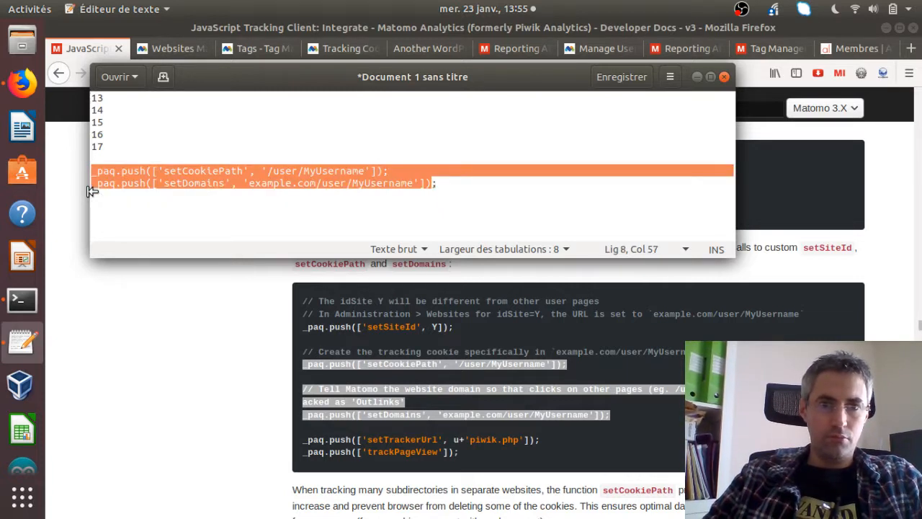
key("shift+Right")
key("ctrl+c")
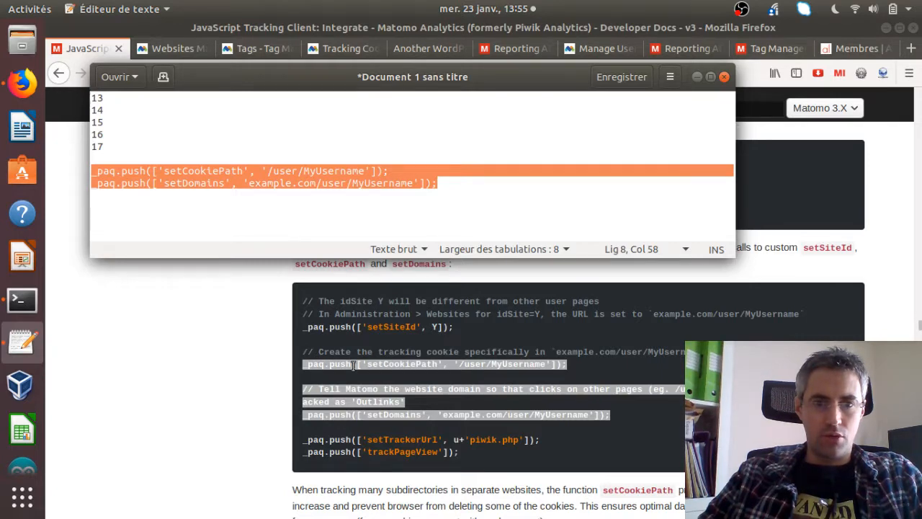
left_click(217, 308)
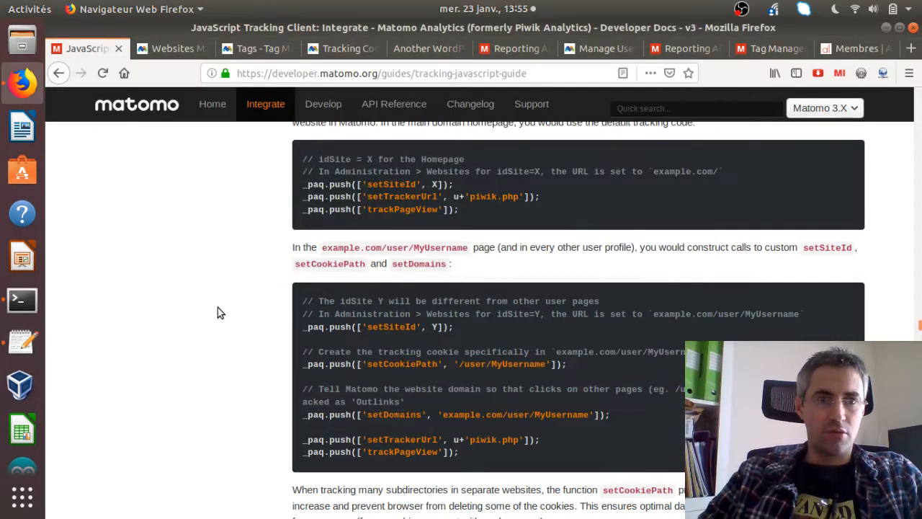
left_click(253, 48)
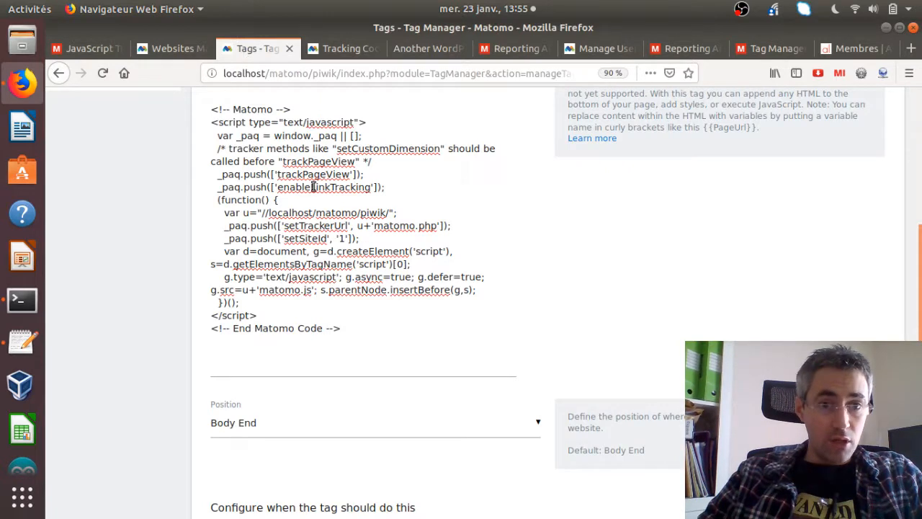
left_click(381, 240)
key("Return")
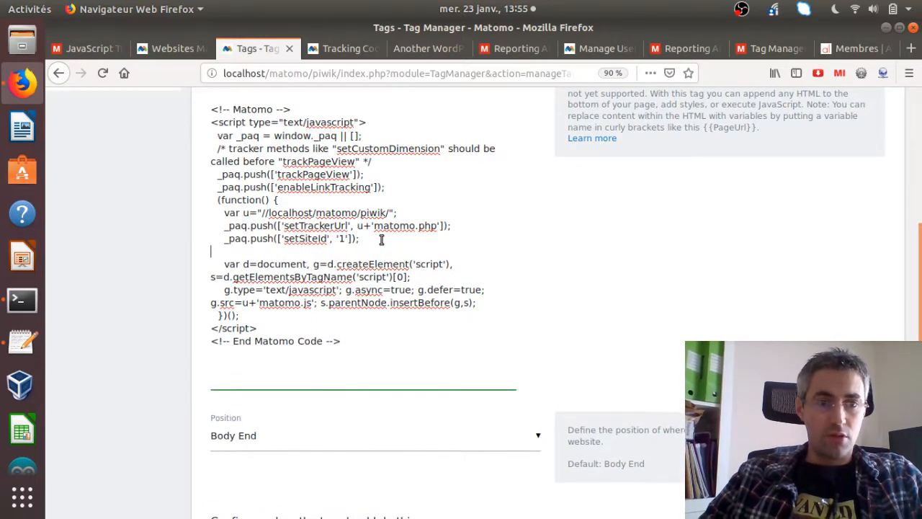
key("ctrl+v")
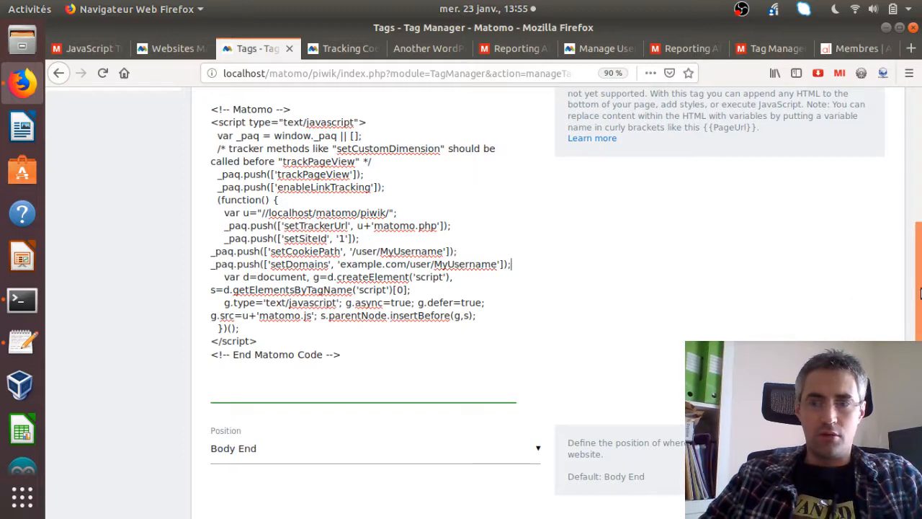
- Select the site ID value inside the setSiteId call of the tag's Custom HTML code
scroll(920, 292, "up", 2)
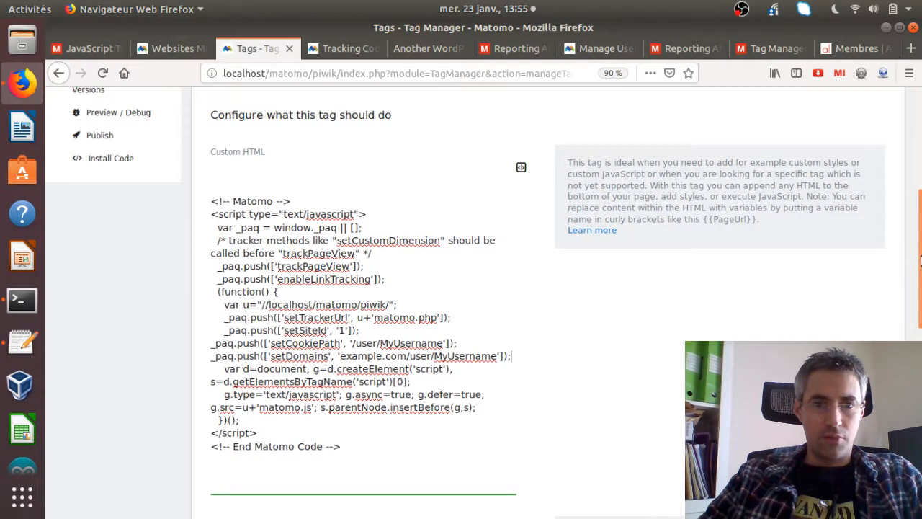
double_click(338, 332)
key("BackSpace")
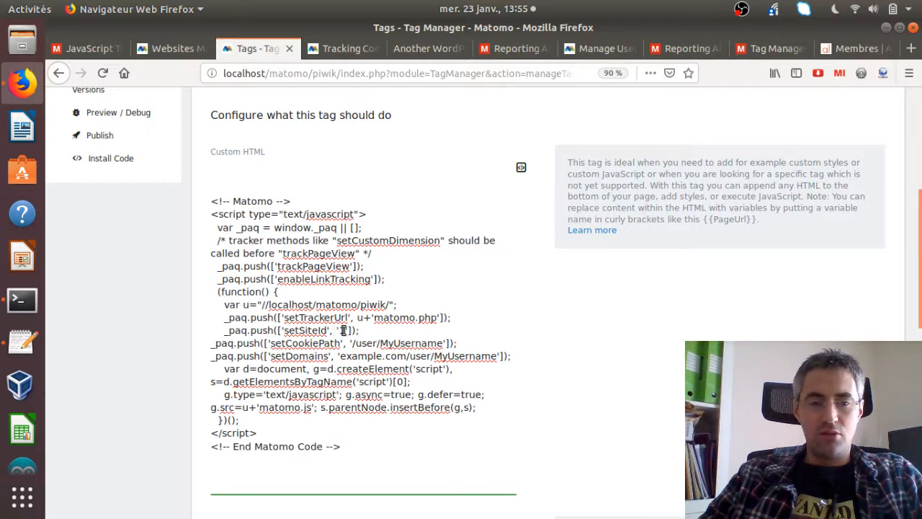
double_click(342, 331)
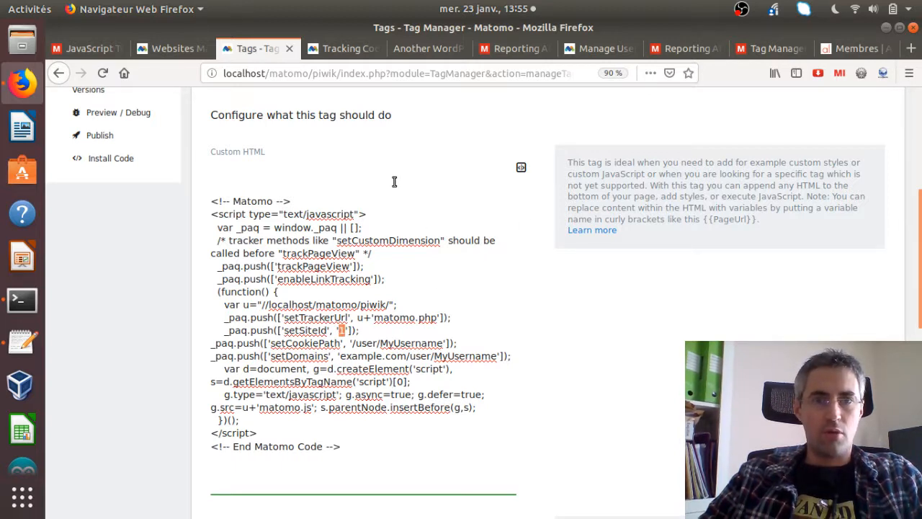
- View the business-a page of the WordPress blog, and return to the Tracking Code page in the Matomo administration
left_click(412, 52)
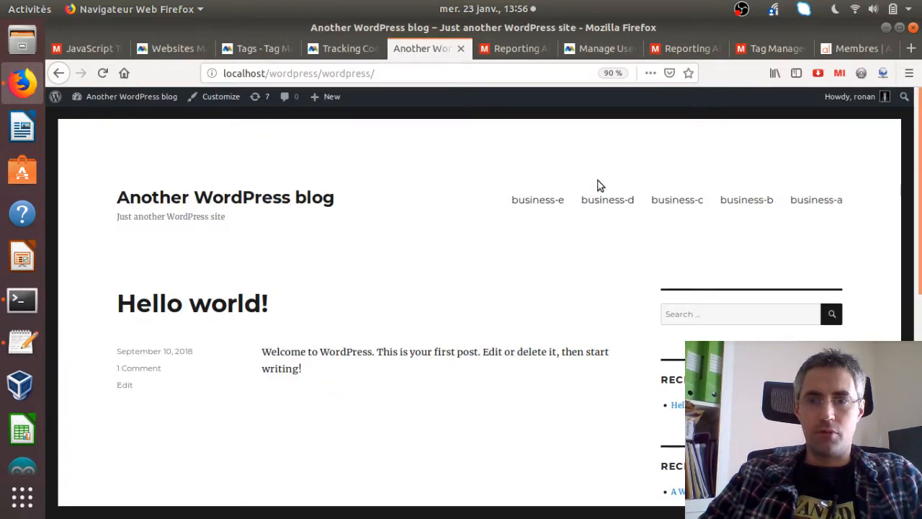
left_click(803, 207)
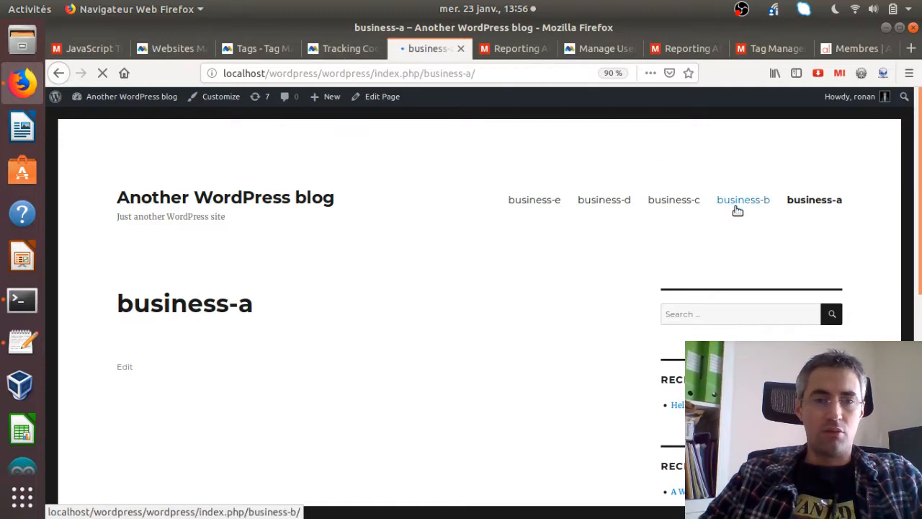
left_click(349, 50)
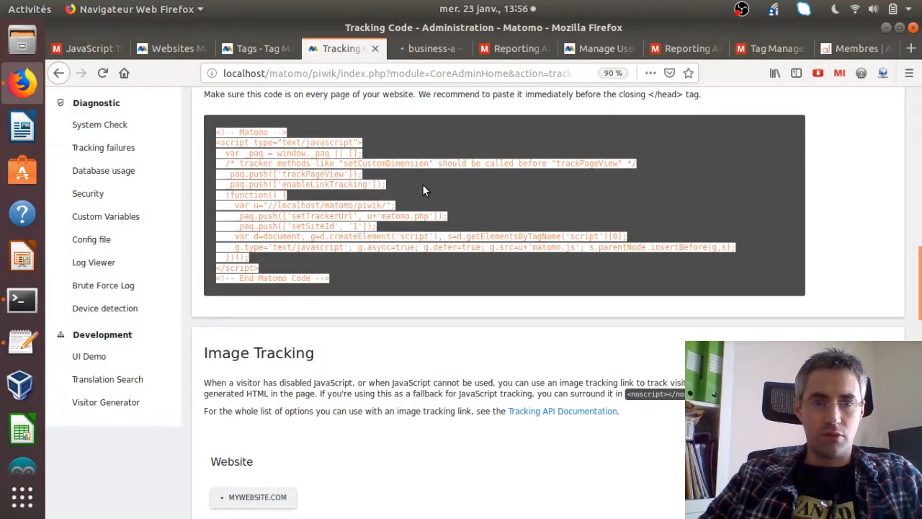
- From the variable picker of the tag's Custom HTML field, look through the types available for a new variable, and return to the picker
left_click(263, 51)
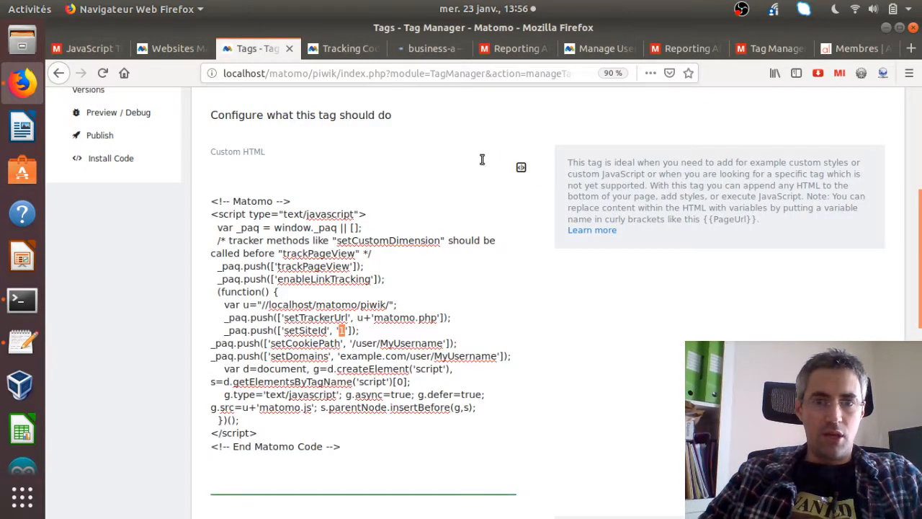
left_click(521, 170)
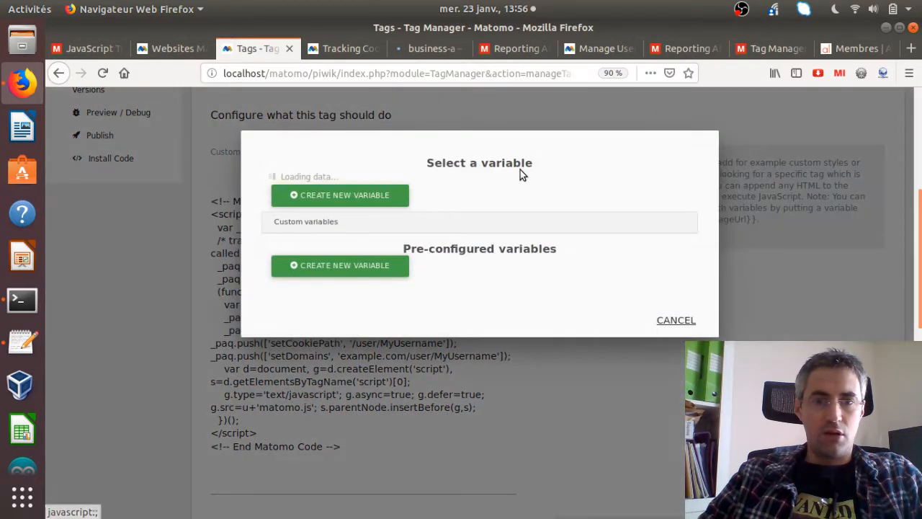
left_click(345, 187)
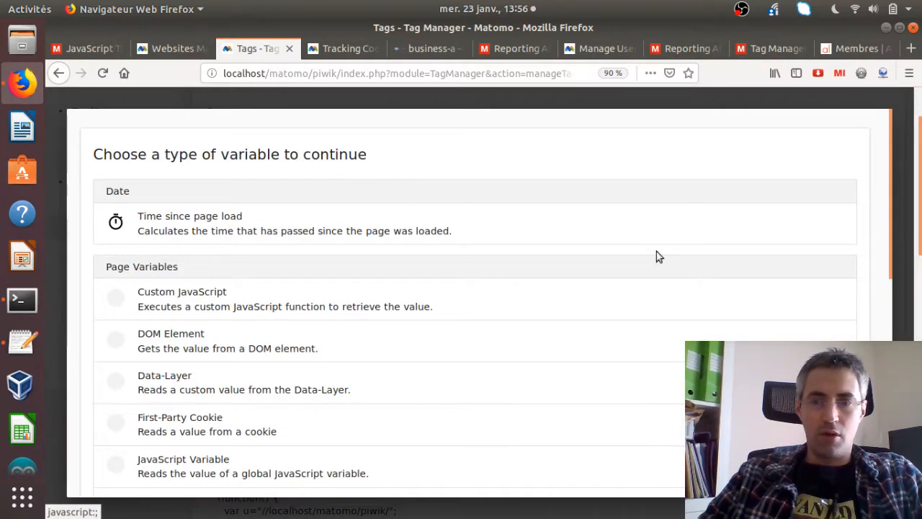
left_click_drag(887, 199, 912, 364)
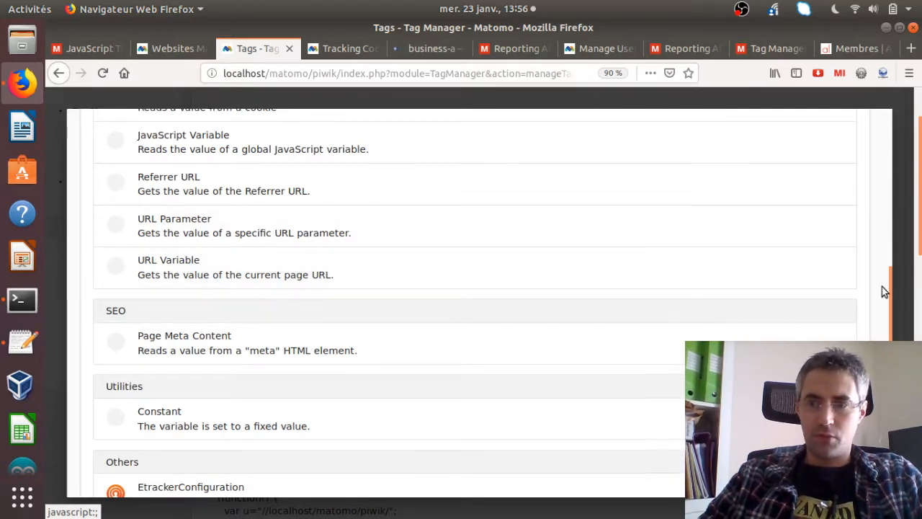
scroll(887, 286, "down", 3)
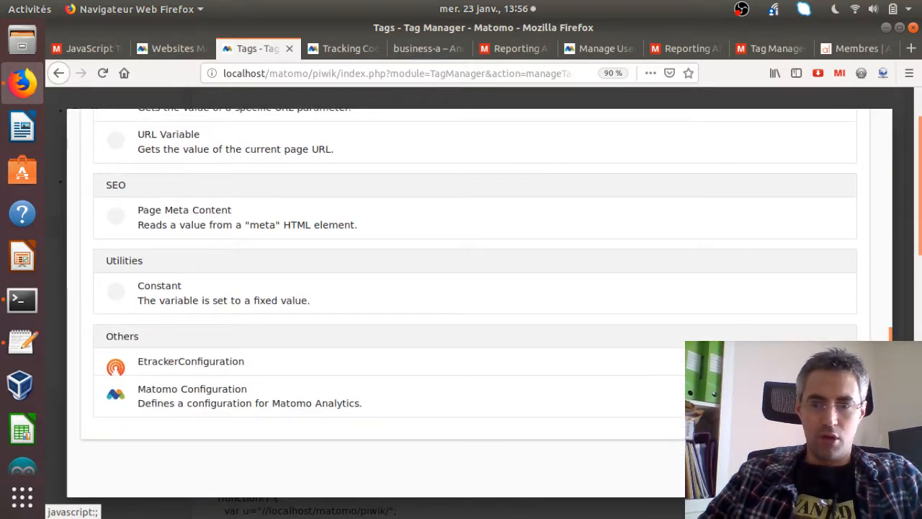
left_click(857, 477)
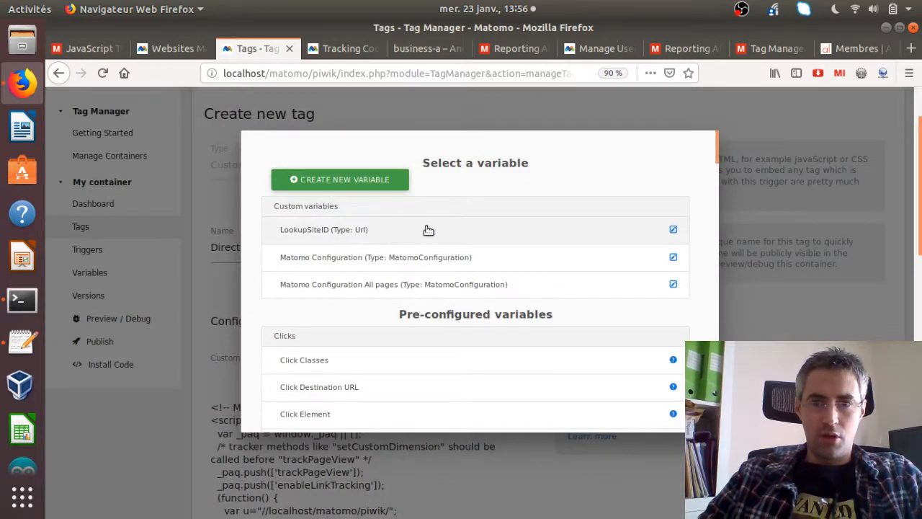
- Open the LookupSiteID variable for editing and check its conversion rules against the site ID list in the text document
left_click(672, 231)
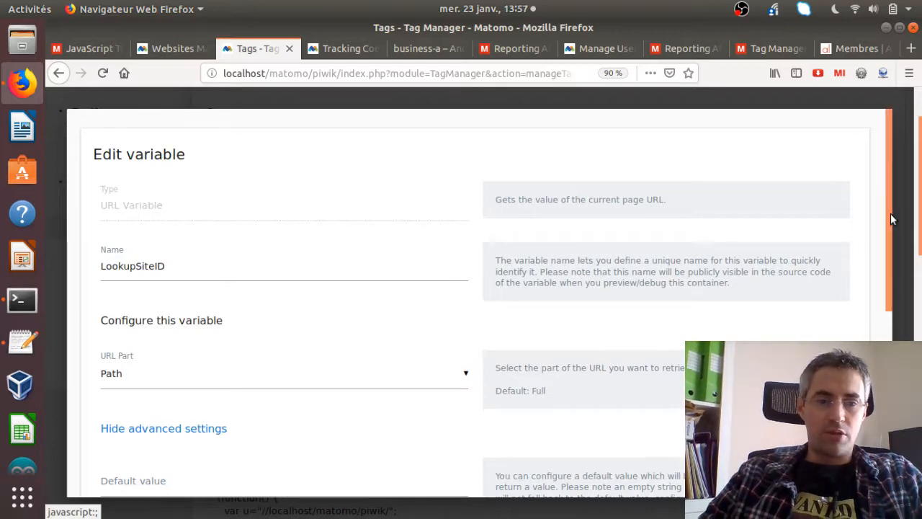
left_click_drag(892, 219, 891, 406)
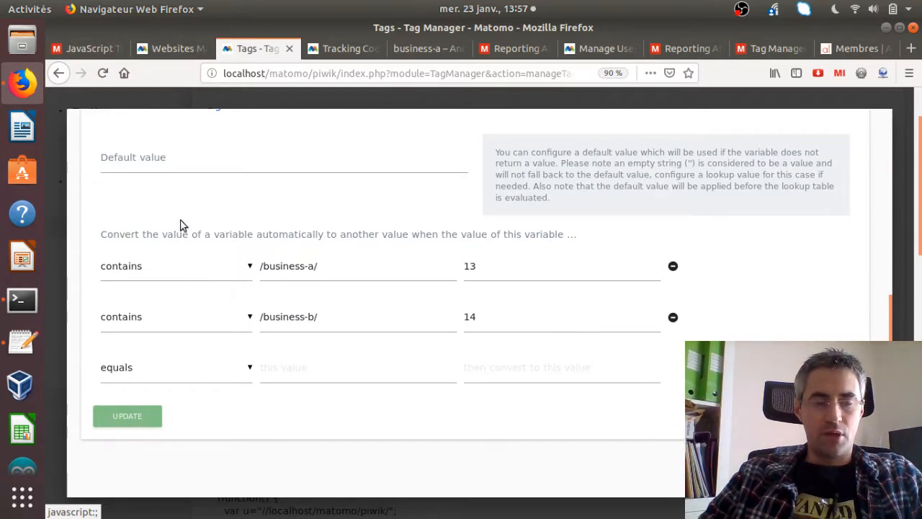
left_click_drag(323, 269, 261, 266)
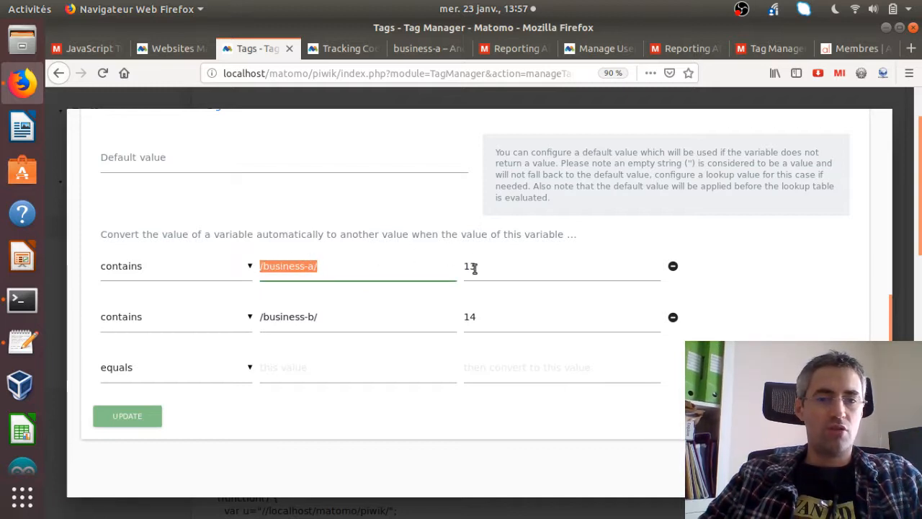
left_click(20, 353)
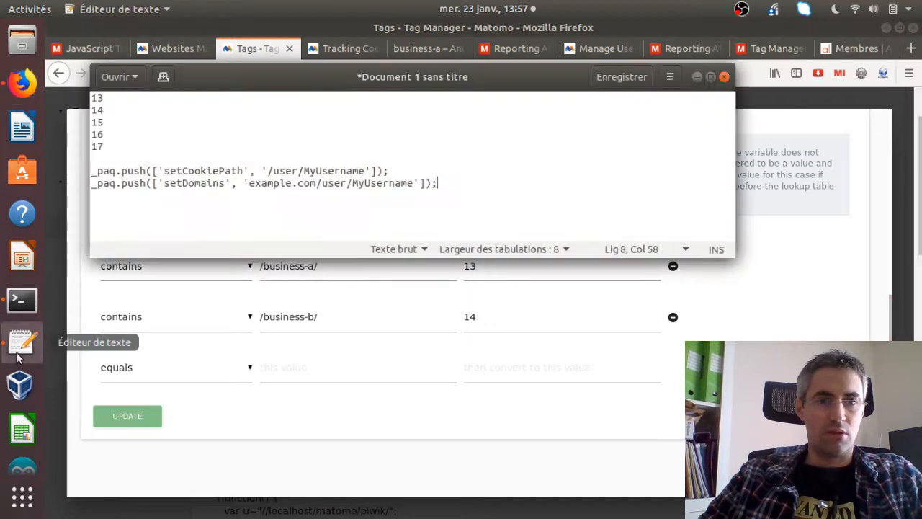
left_click(793, 264)
- Add a conversion rule to the LookupSiteID variable that turns values containing /business-c/ into 15
left_click(208, 375)
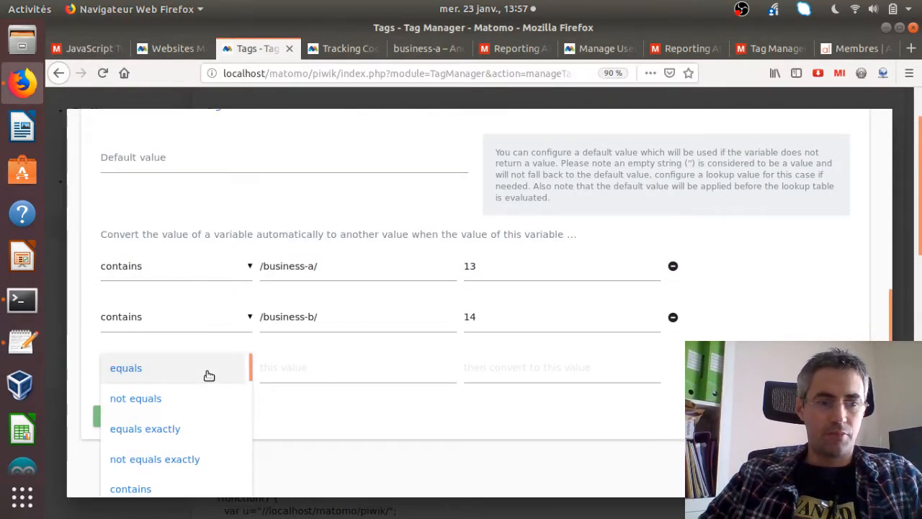
left_click(150, 484)
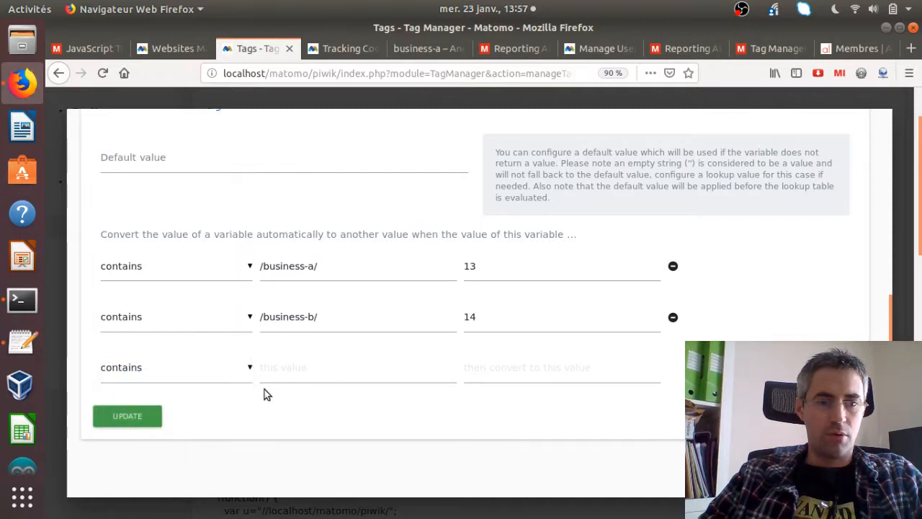
triple_click(357, 318)
key("ctrl+c")
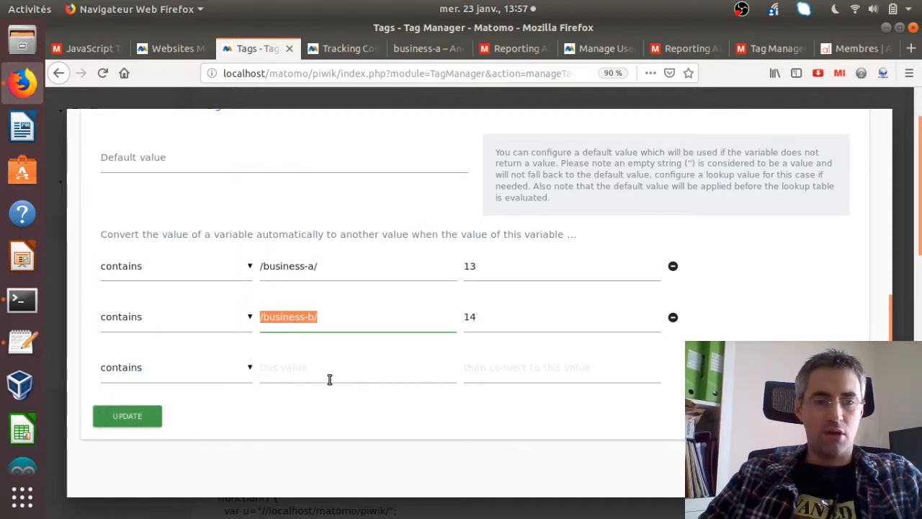
left_click(332, 368)
key("ctrl+v")
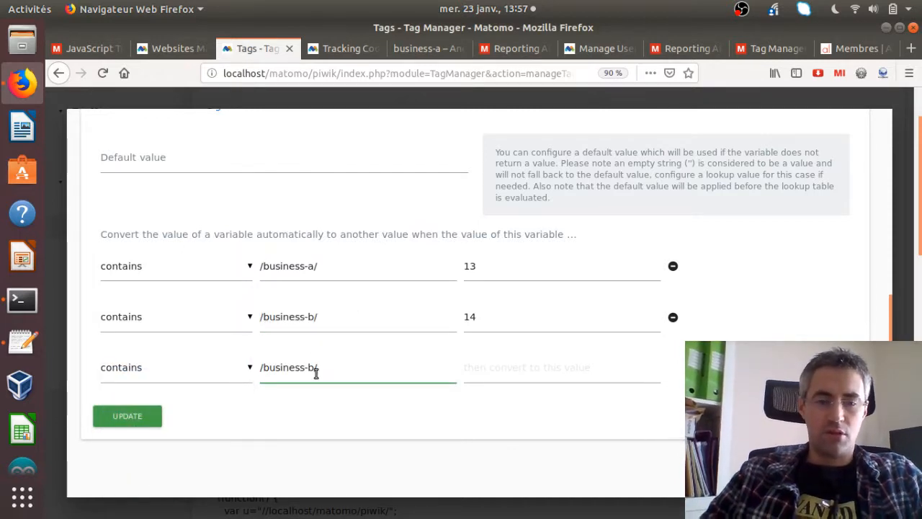
key("BackSpace")
key("BackSpace")
type("c/")
left_click(513, 361)
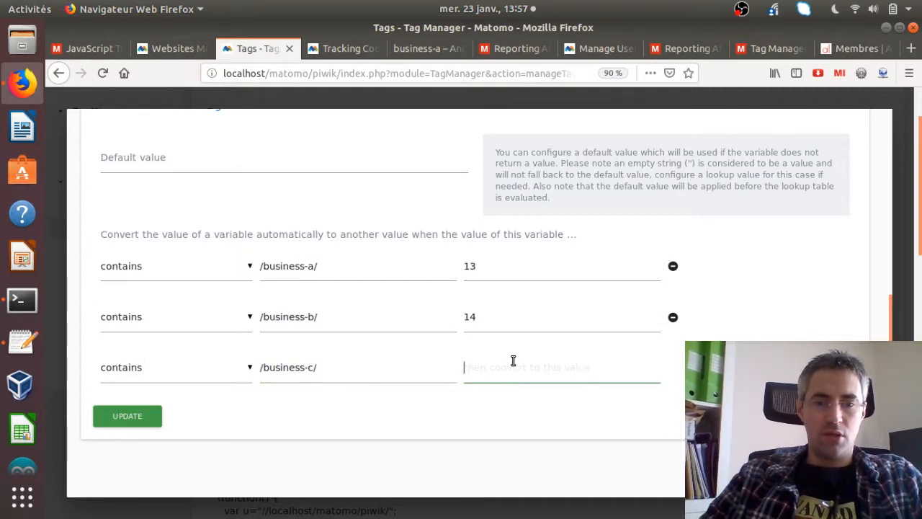
type("15")
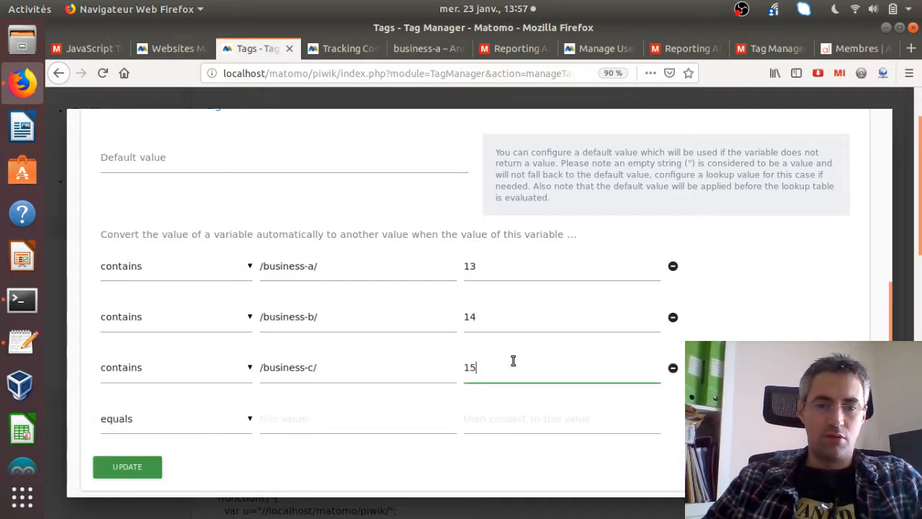
- Add a conversion rule to the LookupSiteID variable that turns values containing /business-d/ into 16
left_click(206, 429)
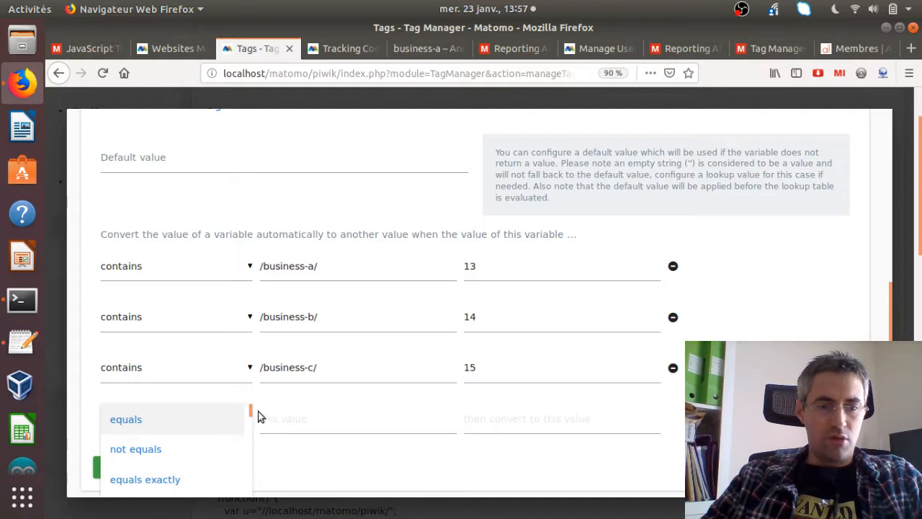
left_click_drag(249, 413, 250, 432)
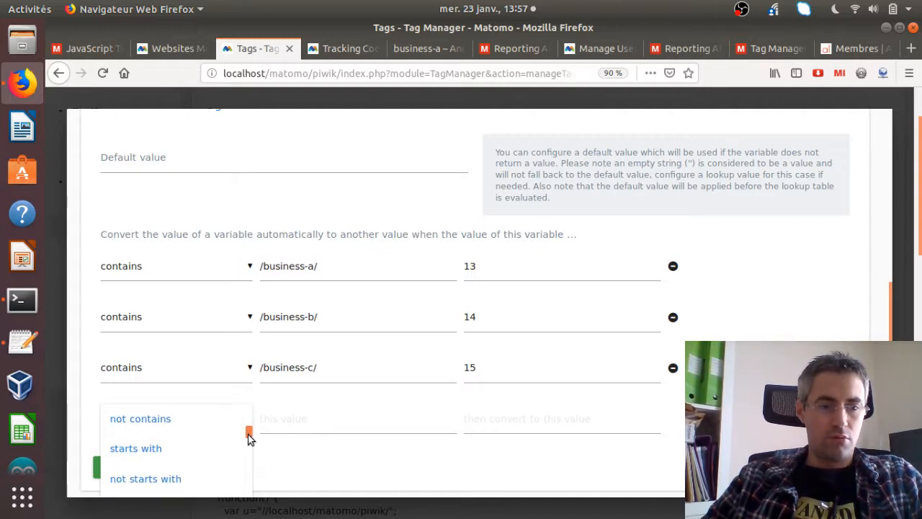
scroll(249, 431, "up", 1)
left_click(225, 433)
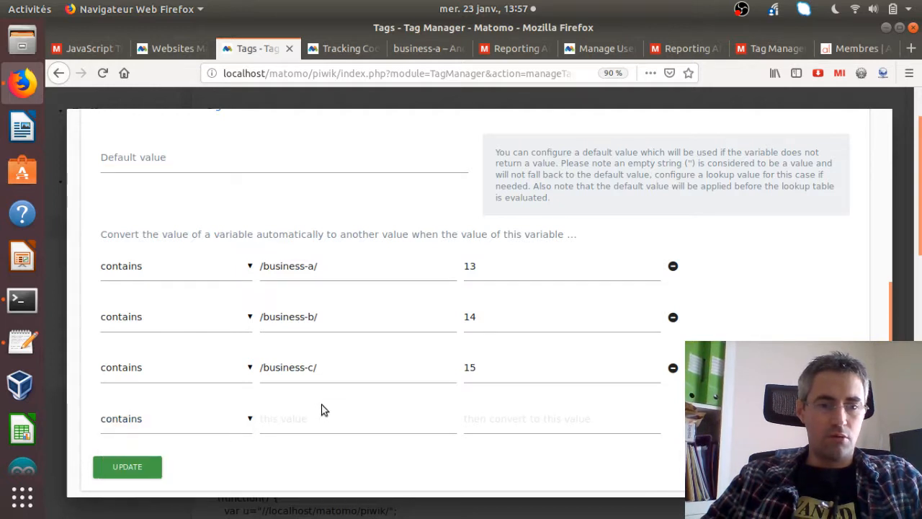
left_click(307, 426)
key("ctrl+v")
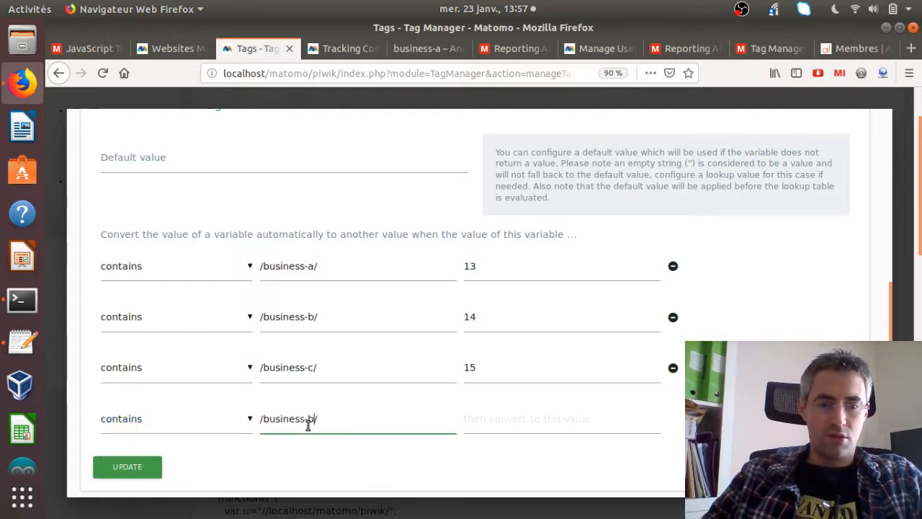
left_click(511, 422)
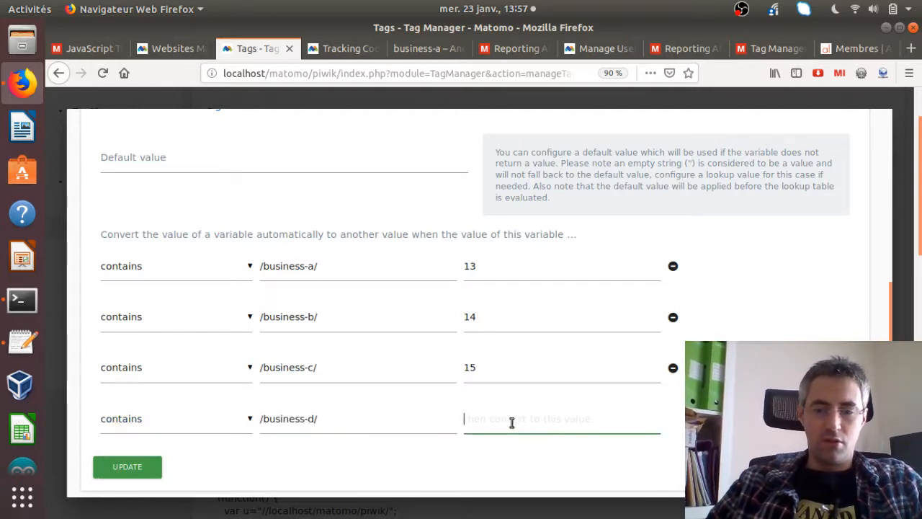
type("16")
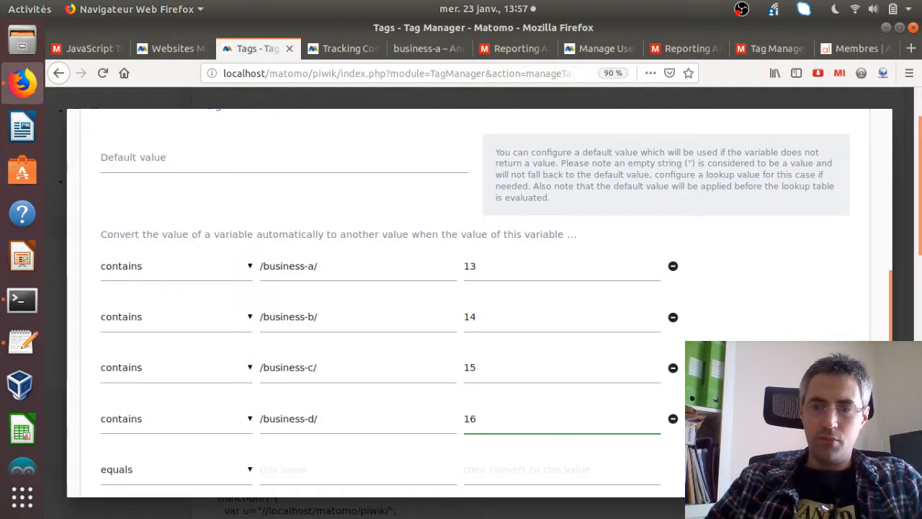
- Add a conversion rule that turns values containing /business-e/ into 17, and save the LookupSiteID variable
scroll(560, 387, "down", 3)
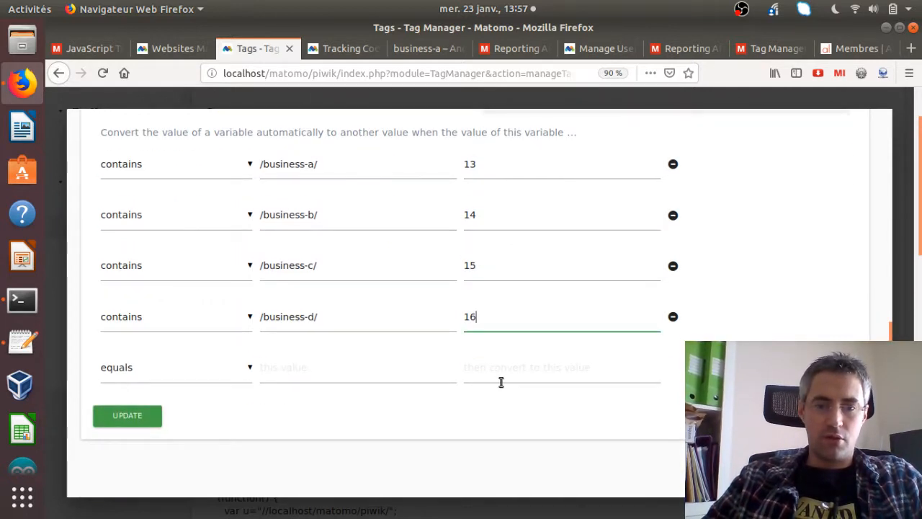
left_click(501, 382)
type("17")
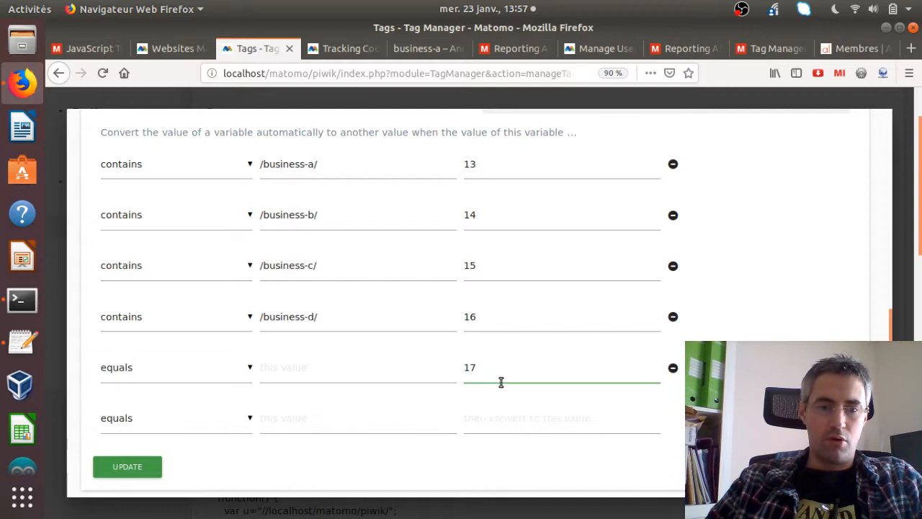
left_click(356, 375)
key("ctrl+v")
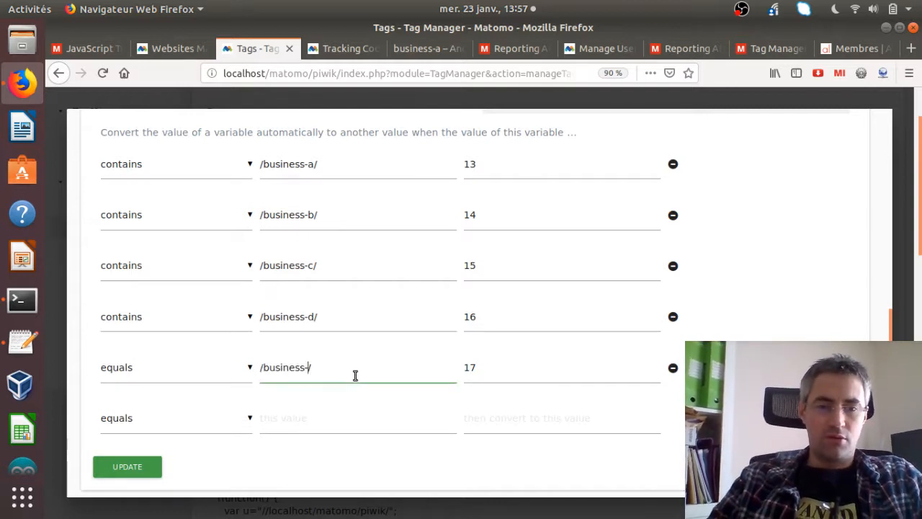
left_click(181, 370)
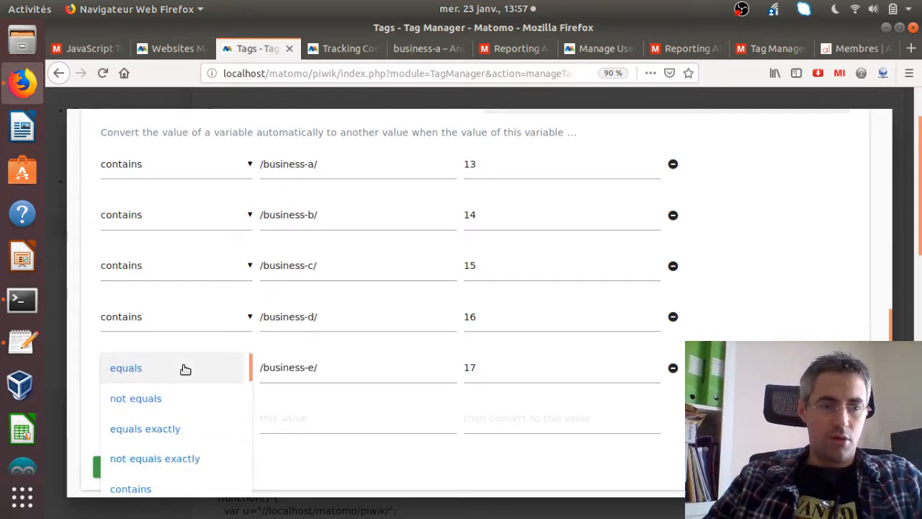
left_click(123, 489)
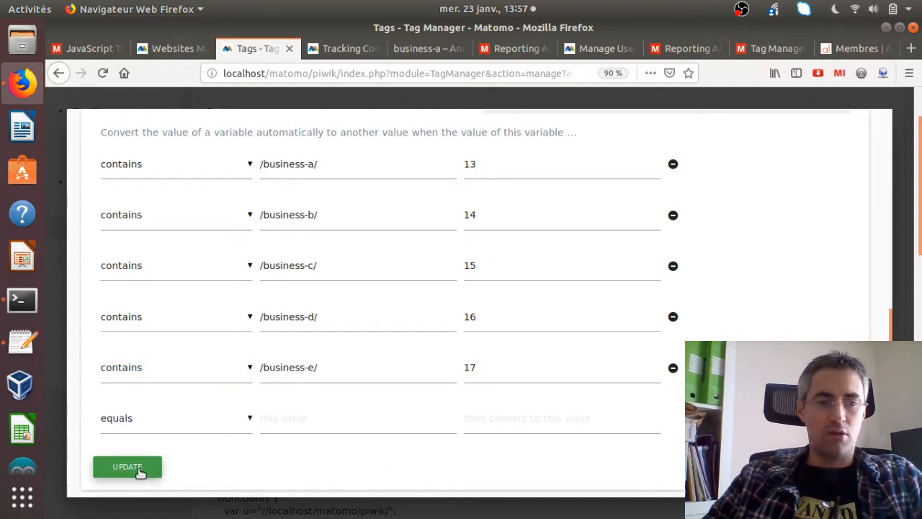
left_click(137, 469)
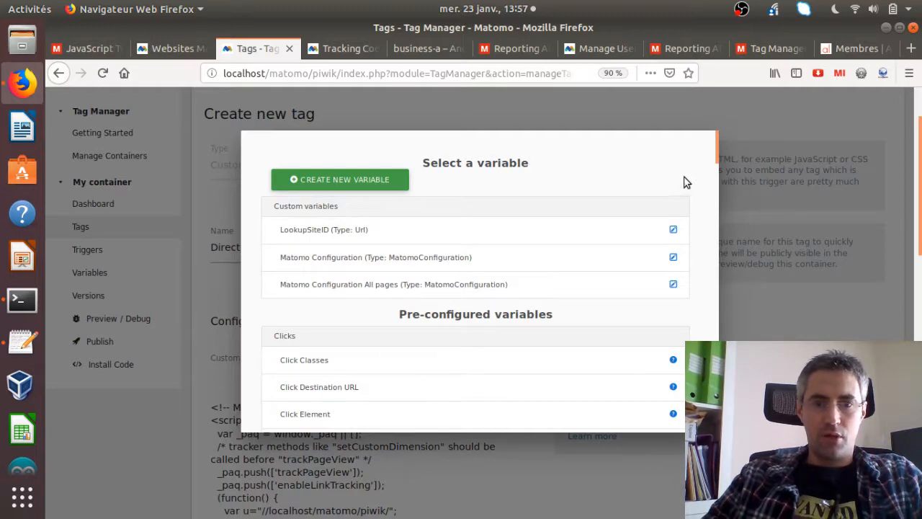
- Insert the LookupSiteID variable as the setSiteId value in the Custom HTML code and remove the quotes around it
left_click(382, 237)
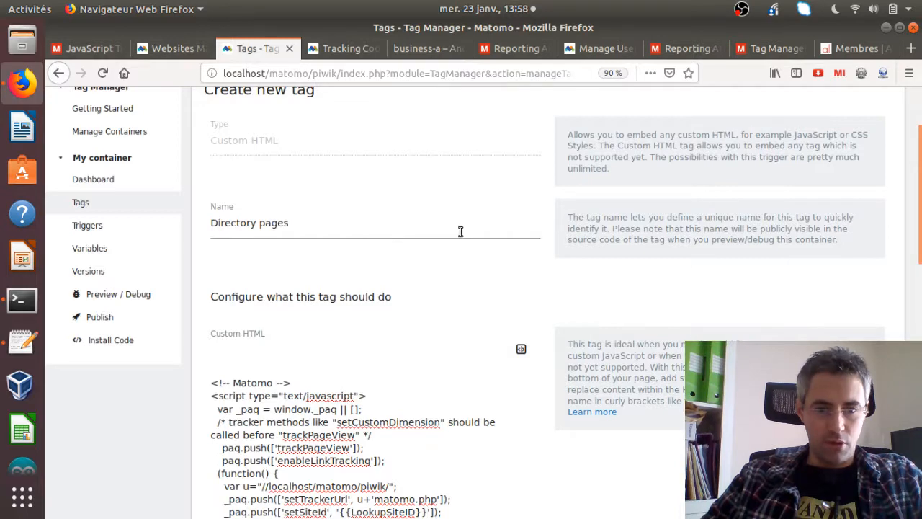
left_click_drag(920, 214, 920, 274)
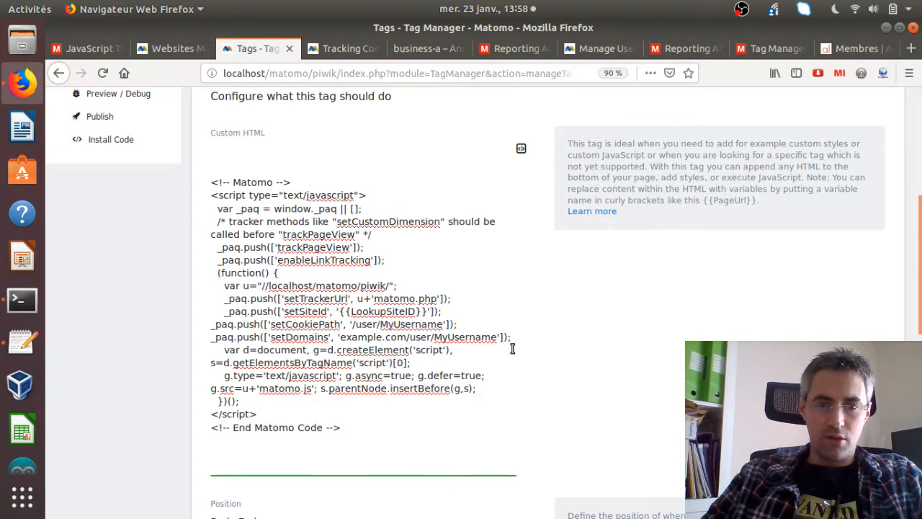
key("BackSpace")
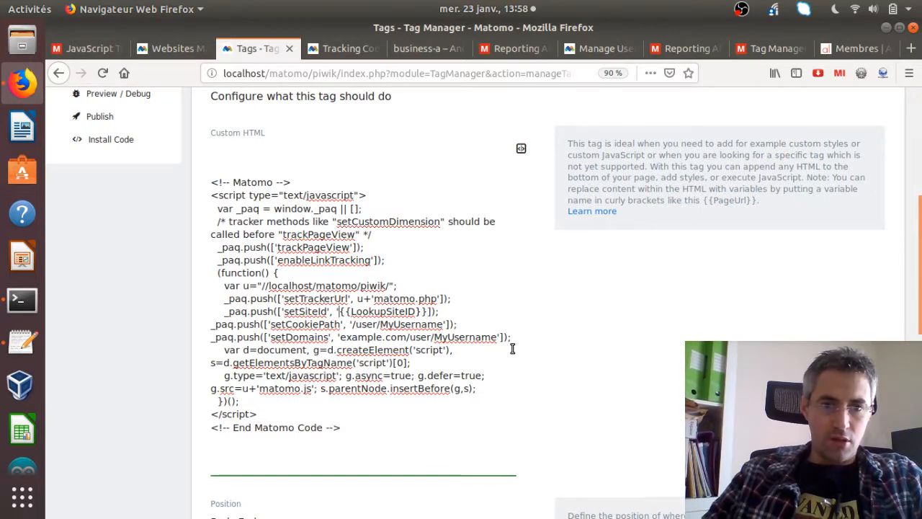
key("BackSpace")
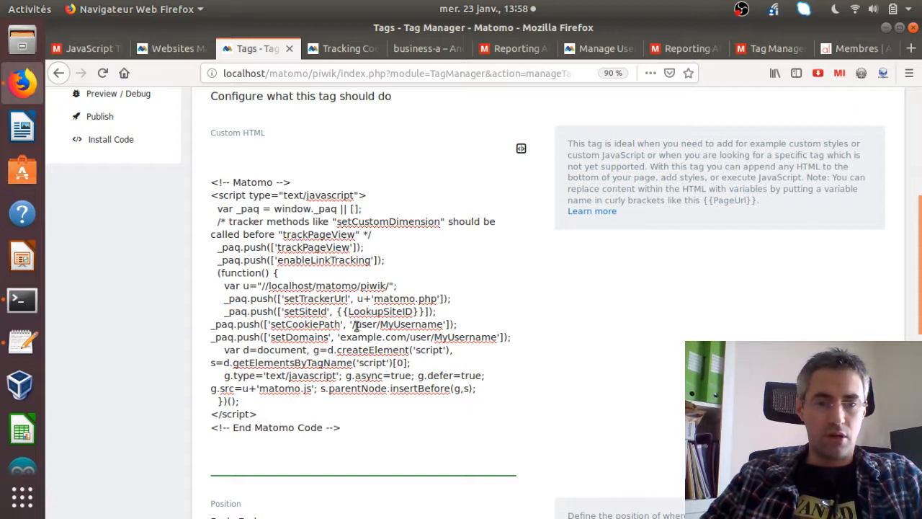
- Remove the example path /user/MyUsername, including its quotes, from the setCookiePath line of the Custom HTML code
left_click(353, 325)
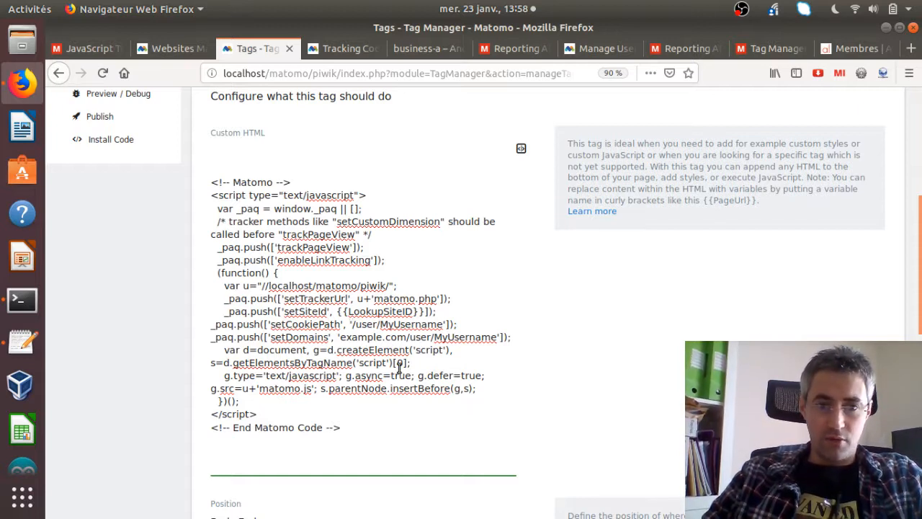
key("Delete")
key("Delete")
key("Delete")
key("Delete")
key("Delete")
key("Delete")
key("Delete")
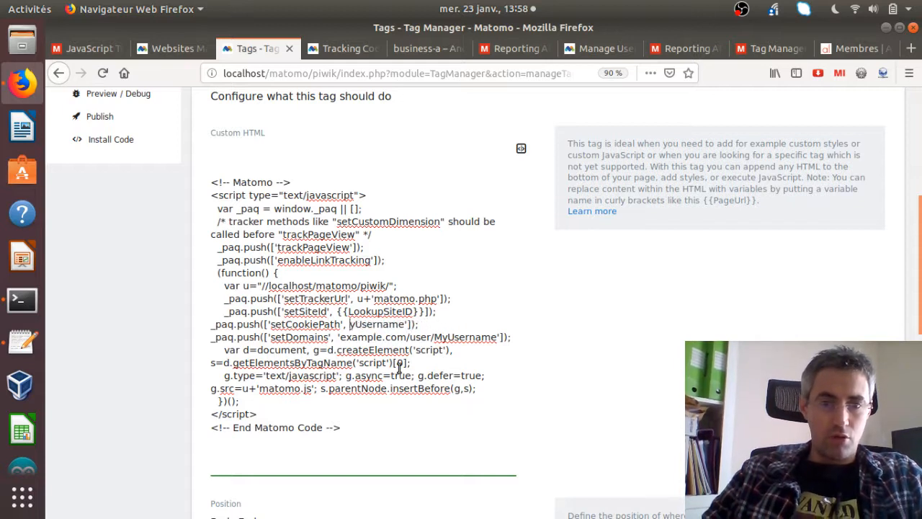
key("Delete")
key("Delete")
key("Delete")
key("Delete")
key("Delete")
key("Delete")
key("Delete")
key("Delete")
key("Delete")
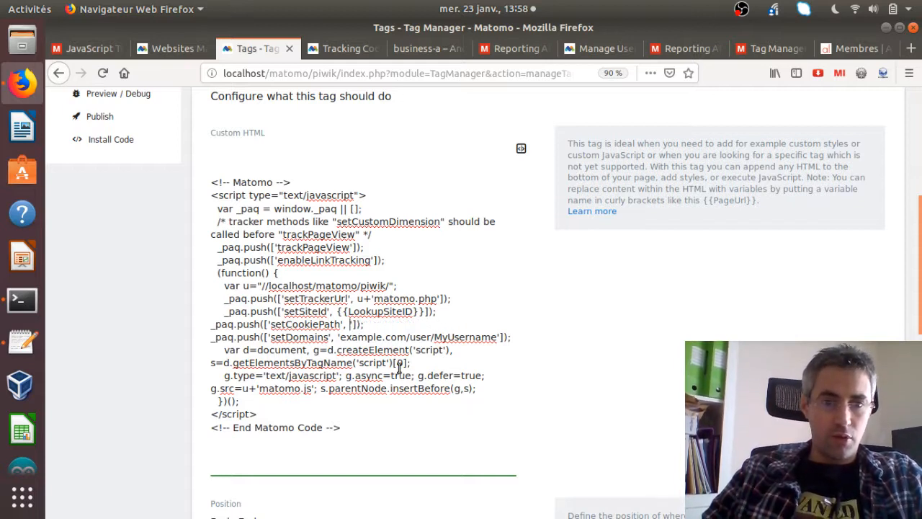
key("Delete")
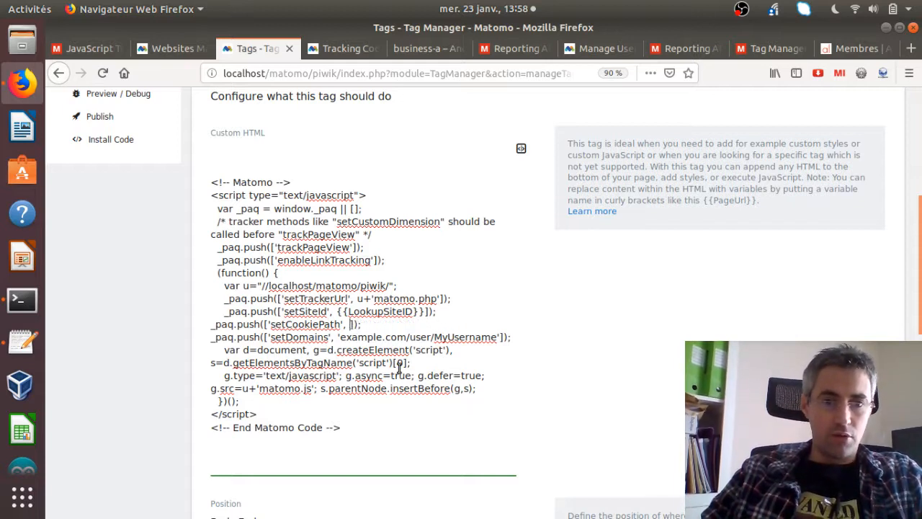
- Insert the pre-configured Page Path variable as the setCookiePath value
left_click(521, 149)
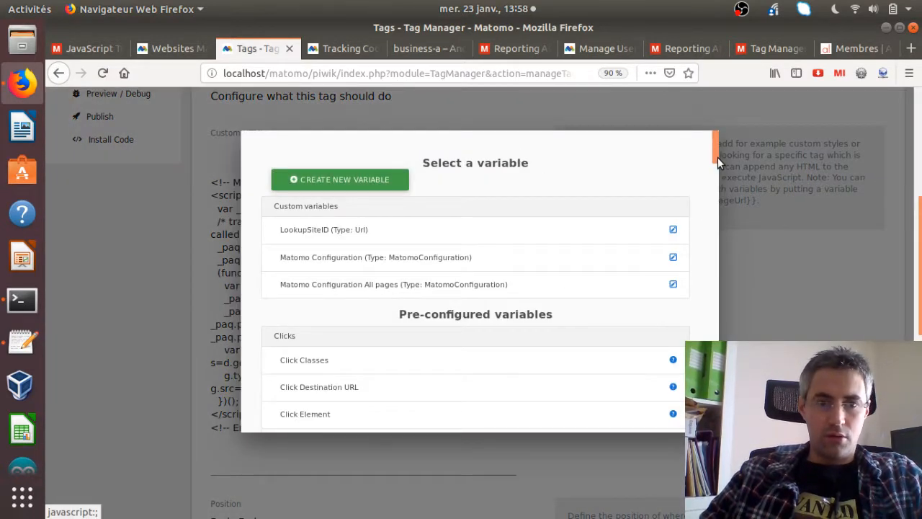
left_click_drag(717, 157, 755, 347)
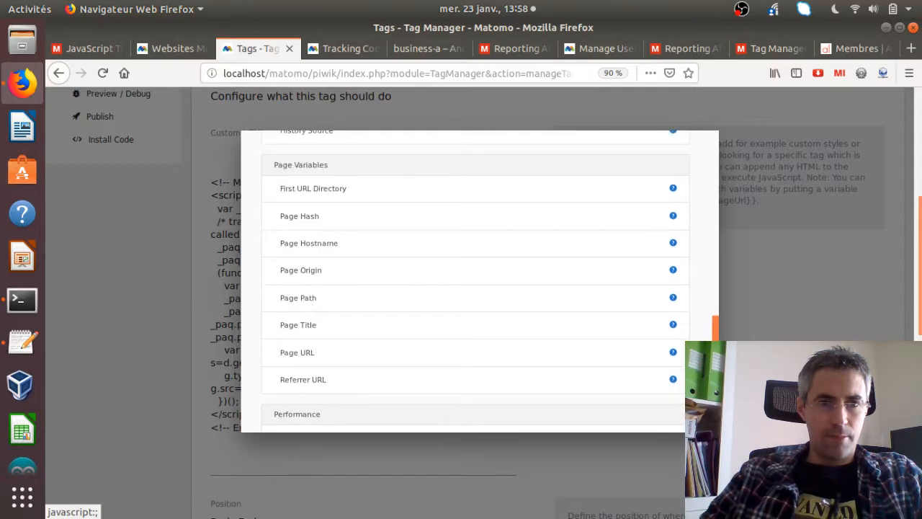
left_click(587, 308)
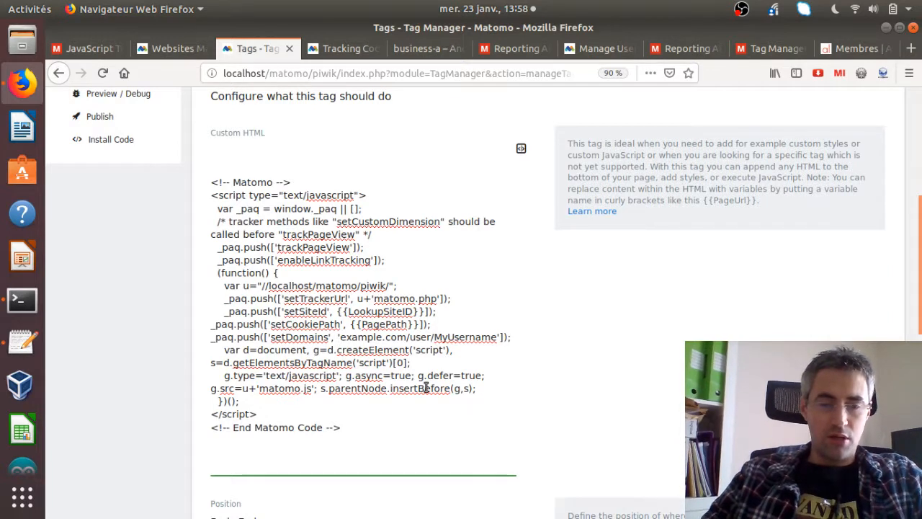
- Remove the example value example.com/user/MyUsername, including its quotes, from the setDomains line
key("Delete")
key("Delete")
key("Delete")
key("Delete")
key("Delete")
key("Delete")
key("Delete")
key("Delete")
key("Delete")
key("Delete")
key("Delete")
key("Delete")
key("Delete")
key("Delete")
key("Delete")
key("Delete")
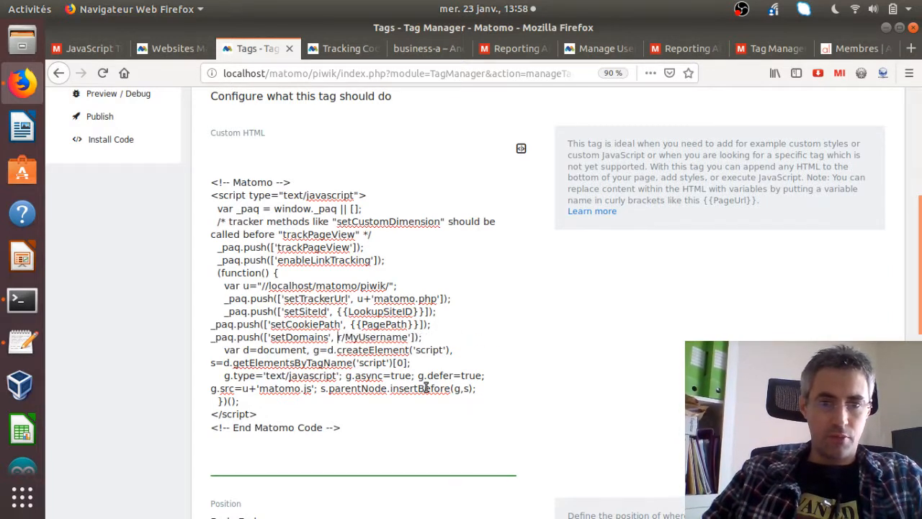
key("Delete")
key("Delete")
key("Delete")
key("Delete")
key("Delete")
key("Delete")
key("Delete")
key("Delete")
key("Delete")
key("Delete")
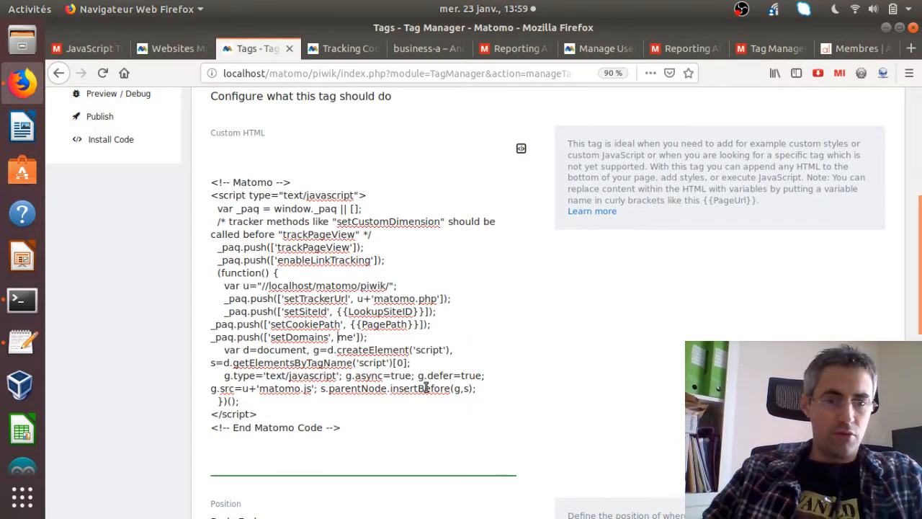
key("Delete")
key("Delete")
key("Delete")
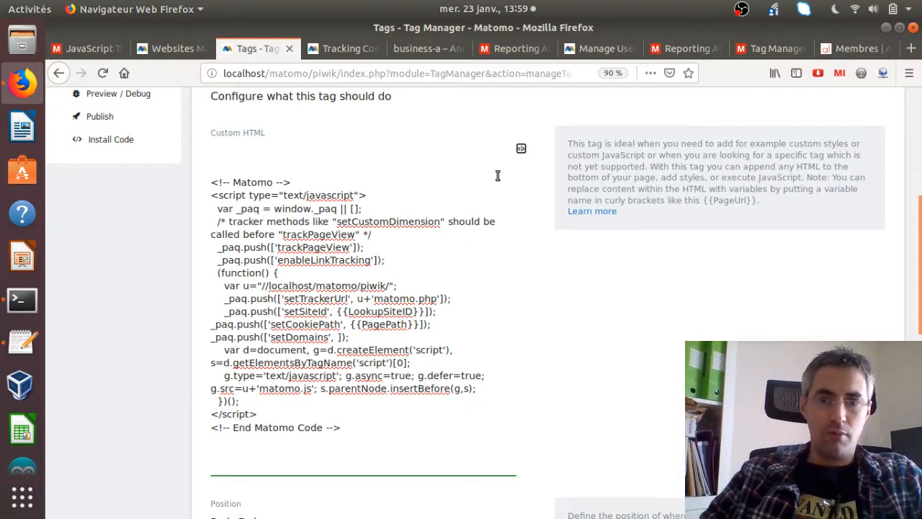
- Insert the pre-configured Page URL variable as the setDomains value
left_click(526, 154)
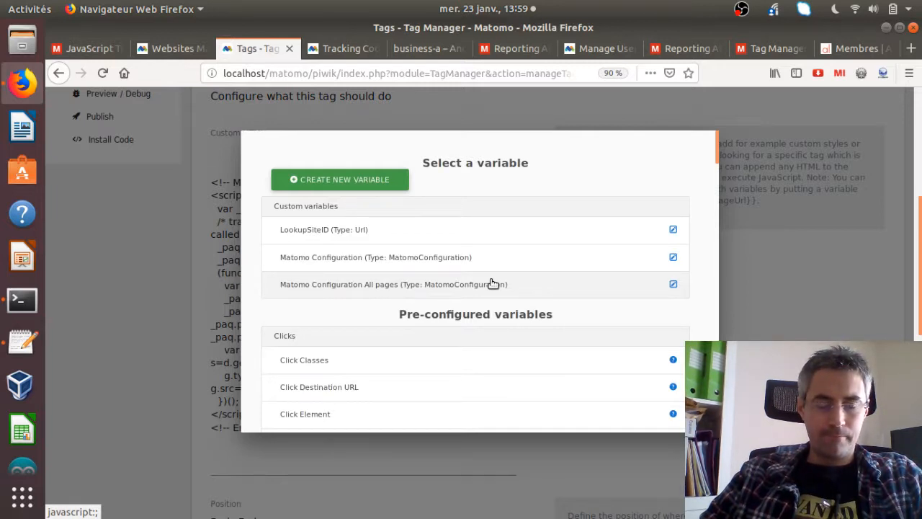
scroll(493, 283, "down", 6)
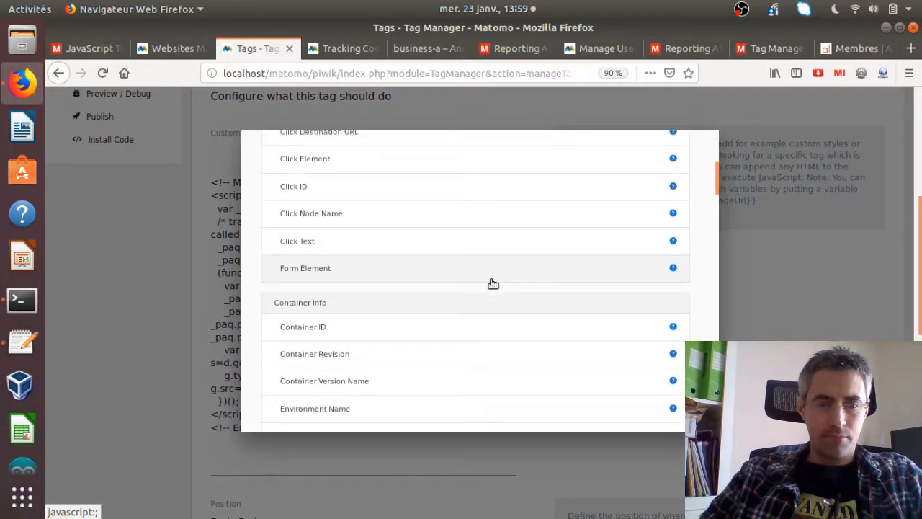
scroll(493, 283, "down", 5)
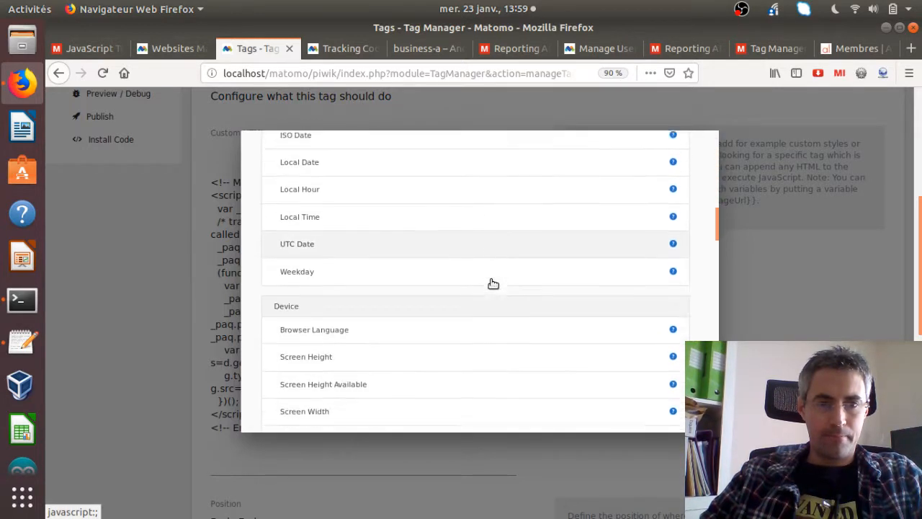
scroll(493, 283, "down", 3)
scroll(493, 283, "up", 9)
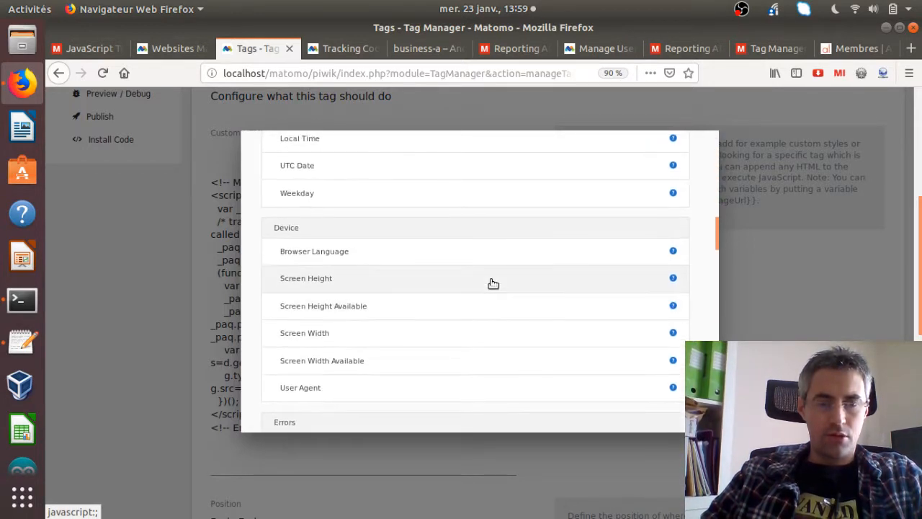
scroll(493, 283, "up", 3)
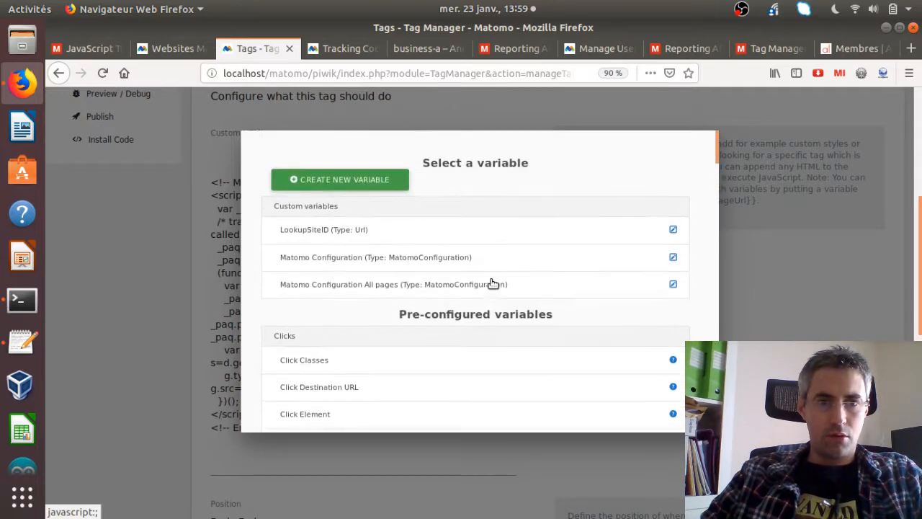
scroll(493, 284, "down", 10)
scroll(493, 284, "down", 10)
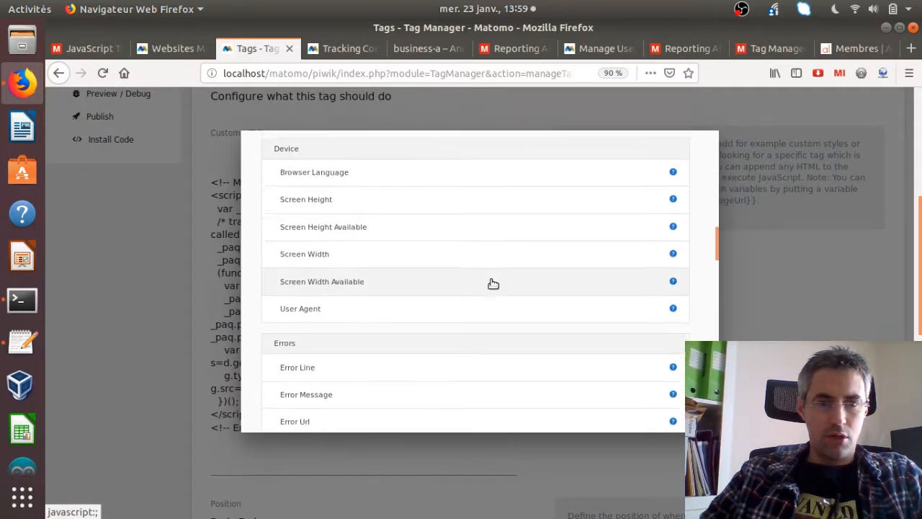
scroll(493, 283, "down", 5)
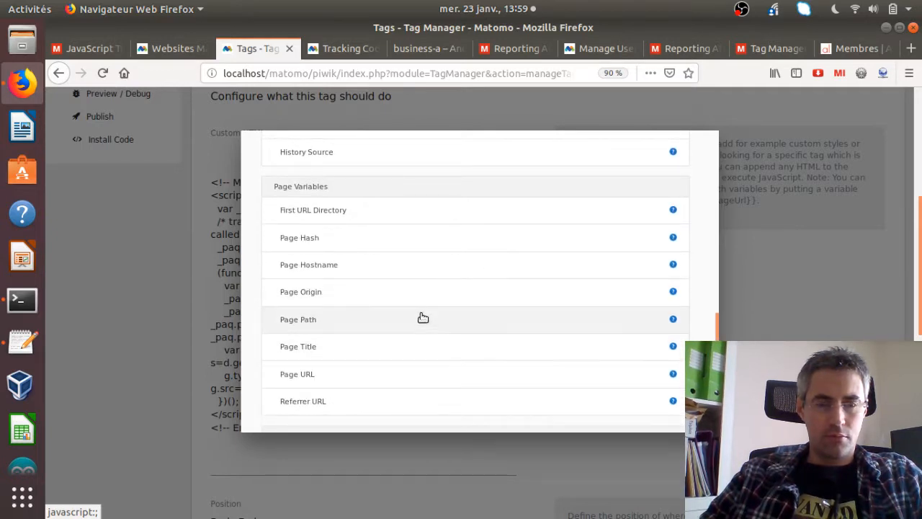
left_click(404, 378)
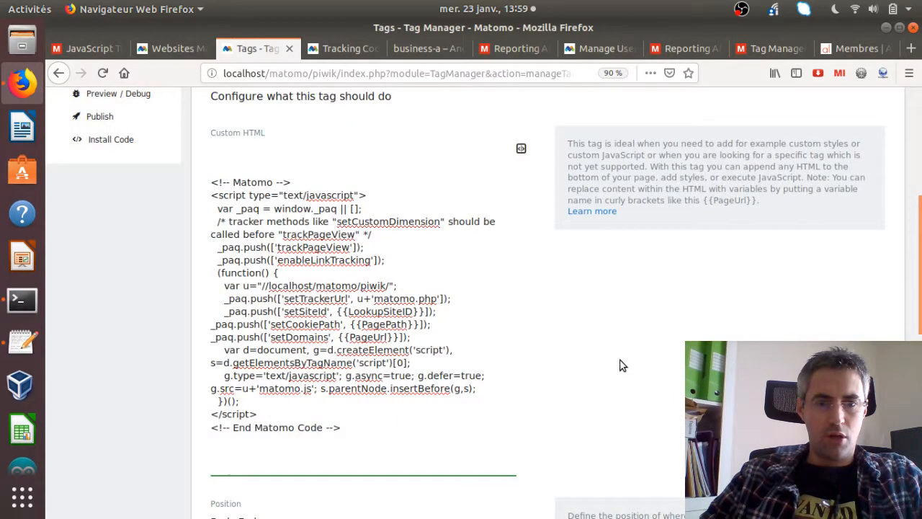
- Set the position where the tag's HTML is inserted to Head End
left_click_drag(915, 276, 915, 378)
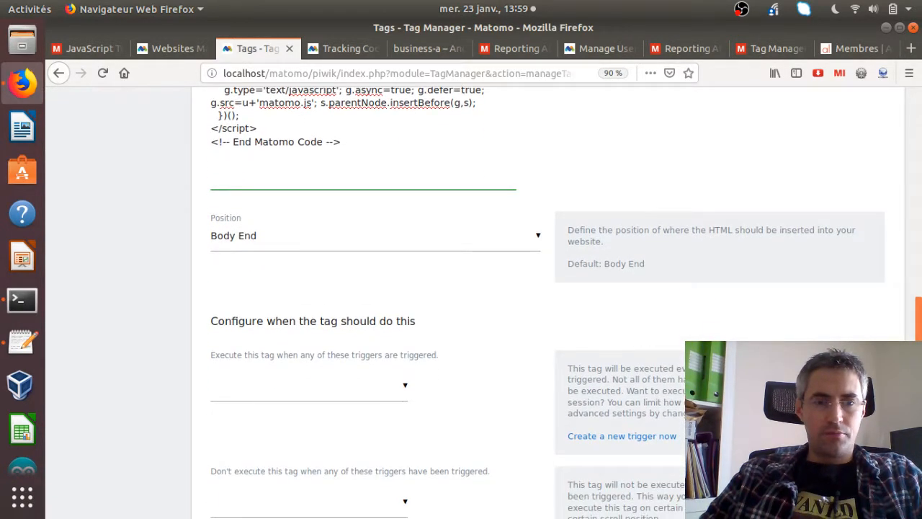
left_click(456, 237)
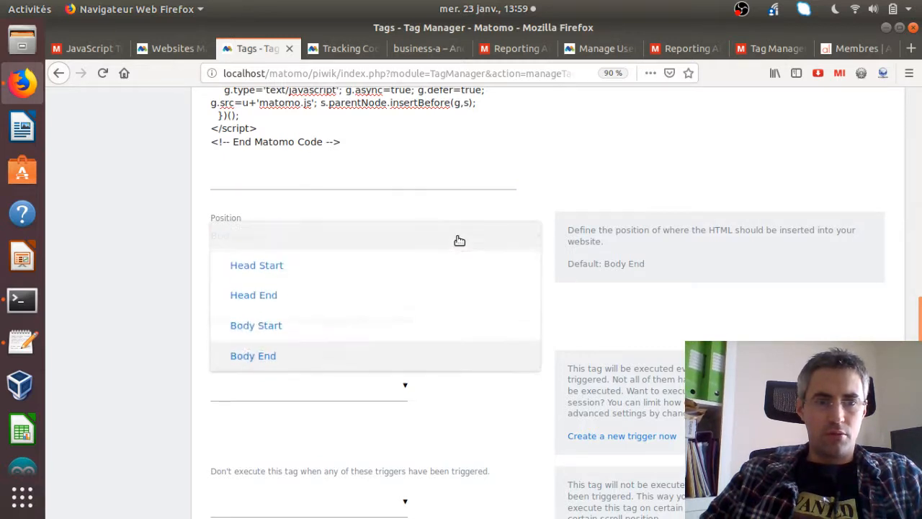
left_click(372, 305)
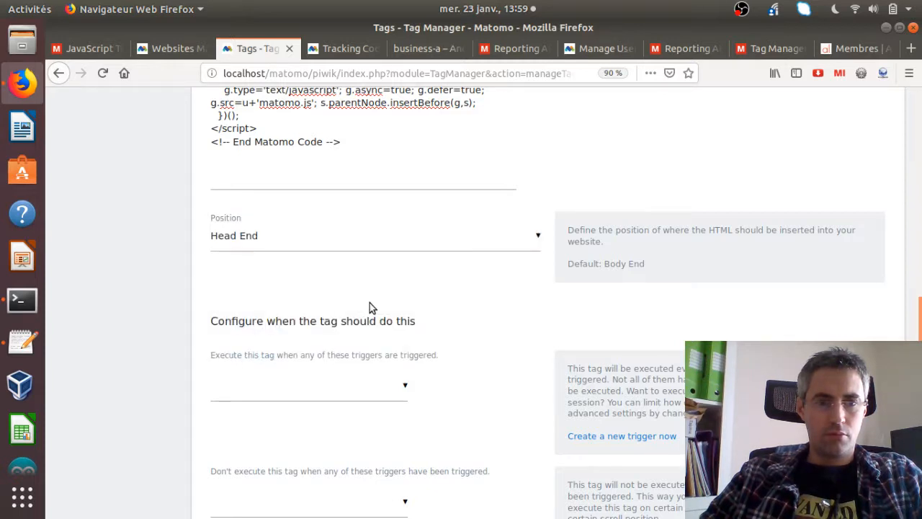
- Start a new Pageview trigger for the tag and name it "Pageview contains business"
left_click(583, 436)
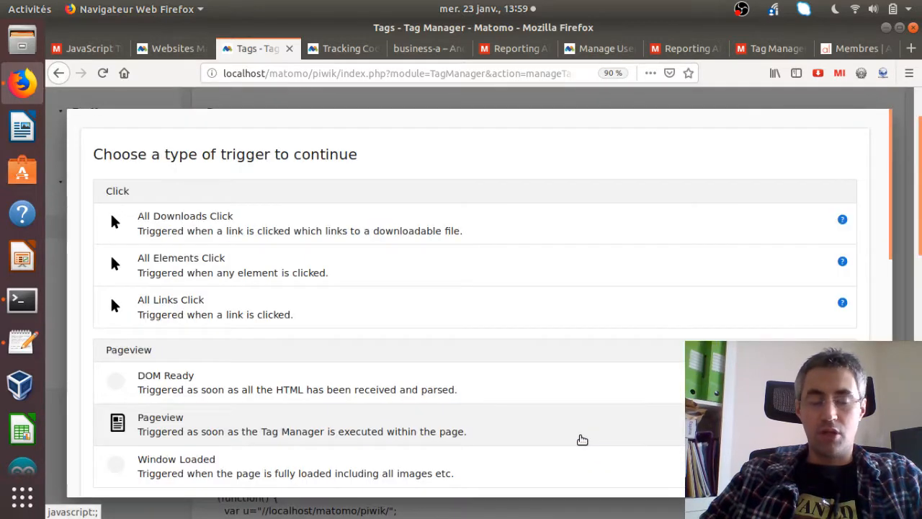
left_click(320, 427)
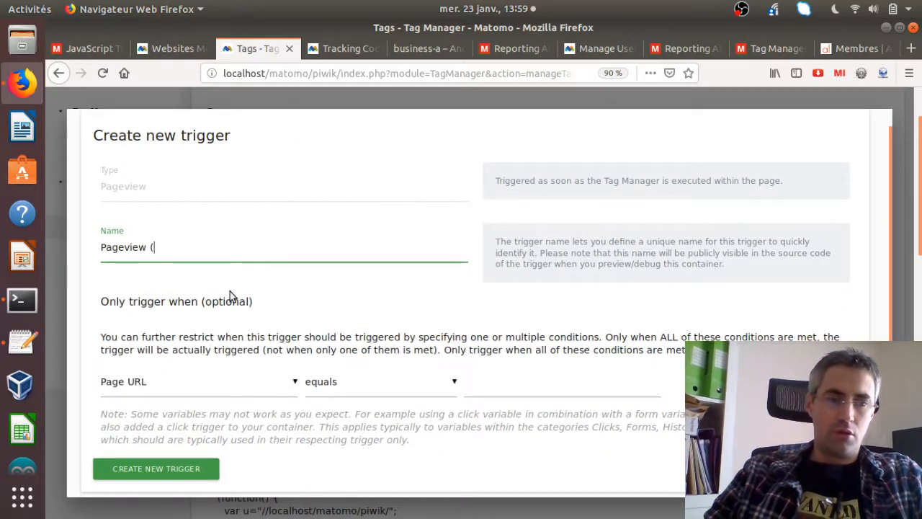
key("BackSpace")
type("contains ")
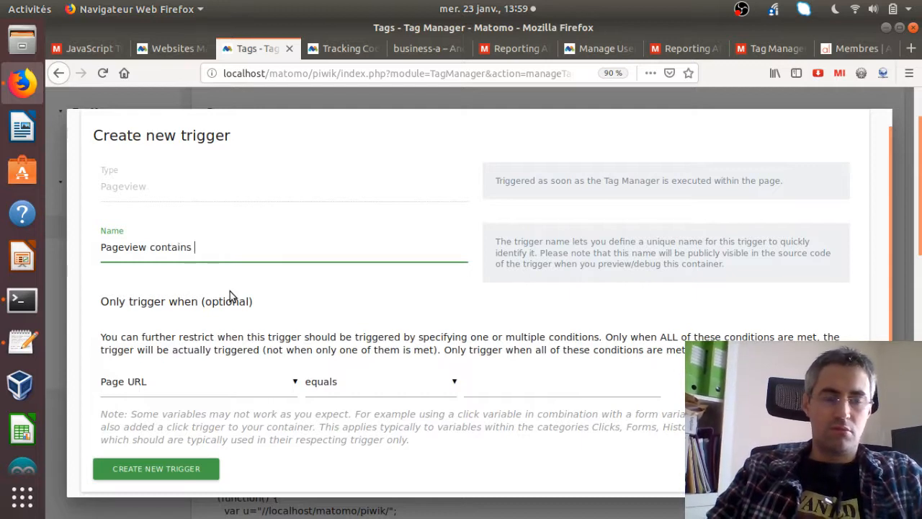
type("business")
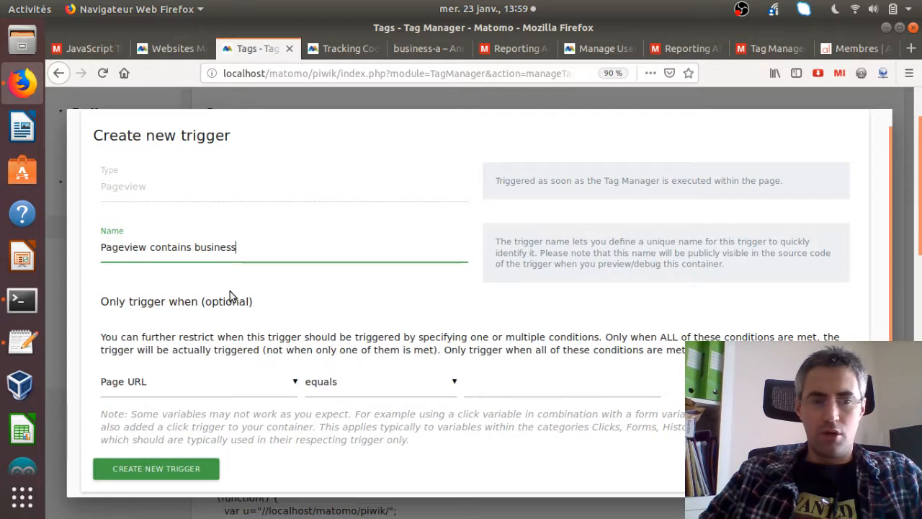
- Restrict the trigger to page URLs that contain "business" and create it
left_click(425, 384)
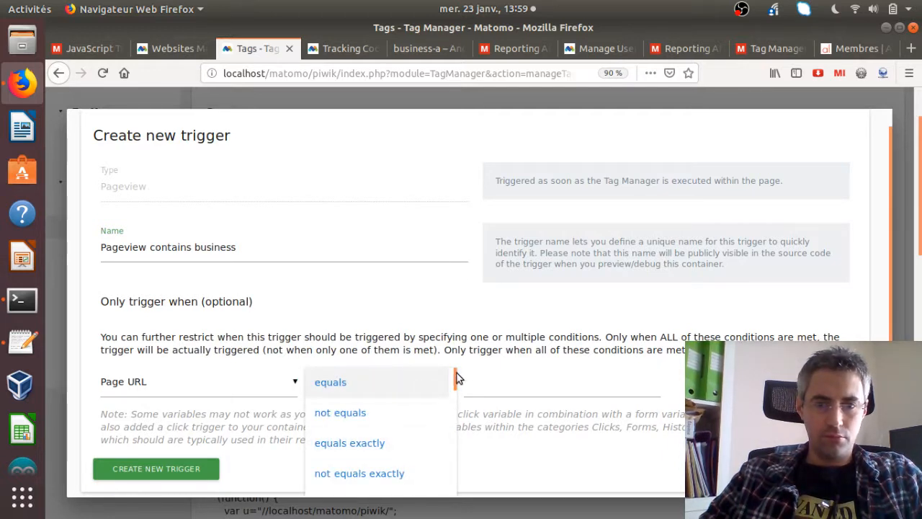
left_click_drag(455, 375, 459, 392)
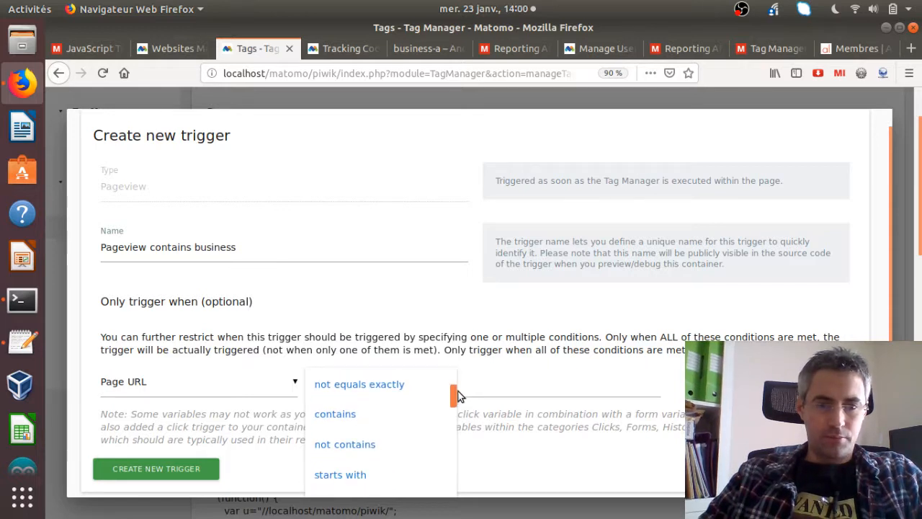
left_click(395, 413)
left_click(500, 383)
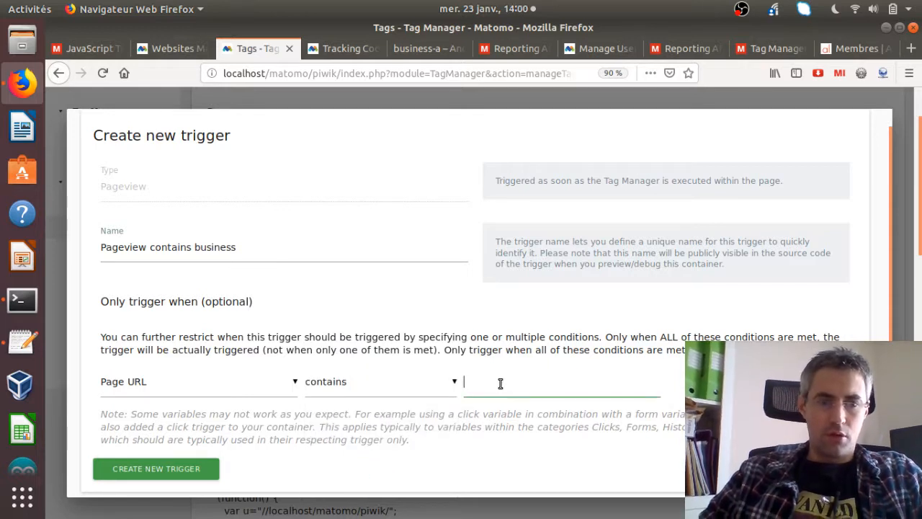
type("business")
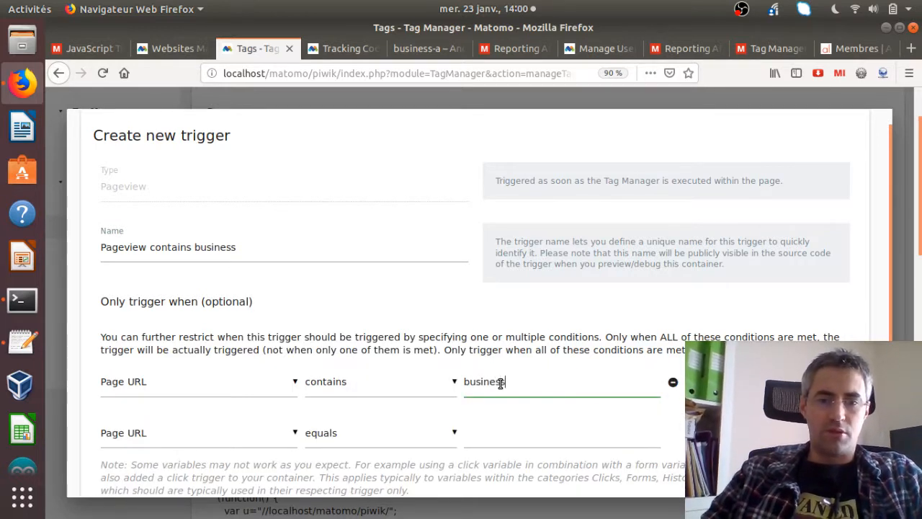
scroll(500, 383, "down", 3)
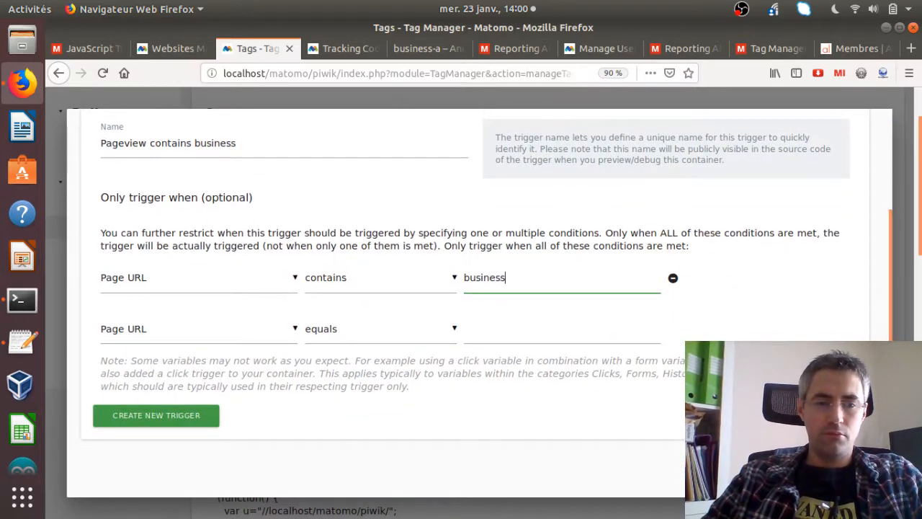
left_click(185, 423)
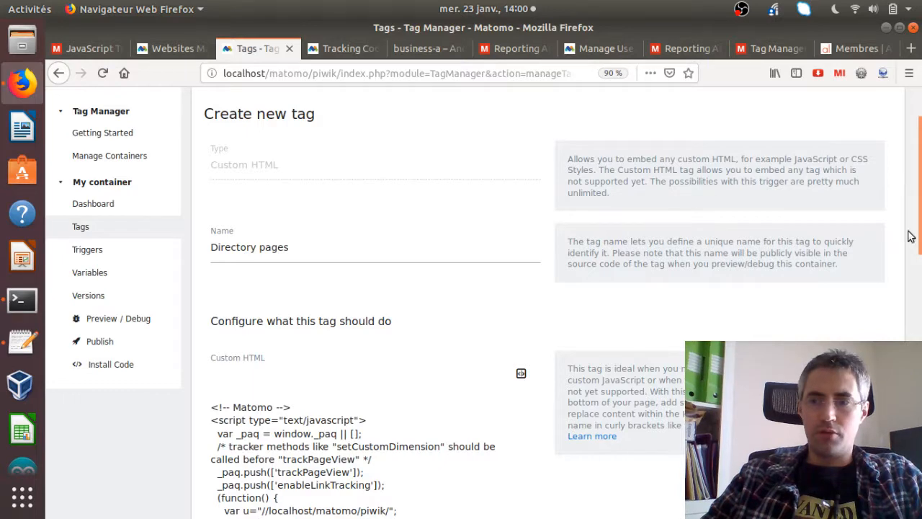
left_click_drag(918, 236, 920, 387)
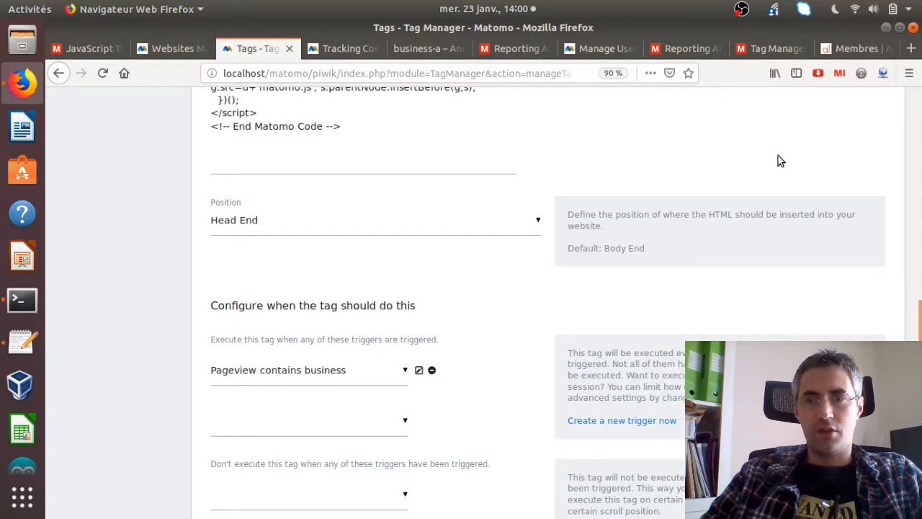
left_click(764, 48)
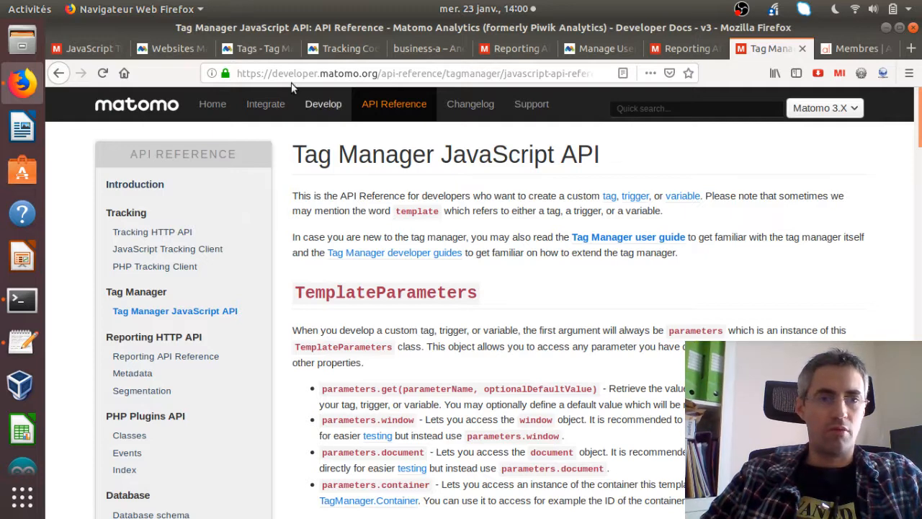
left_click(183, 54)
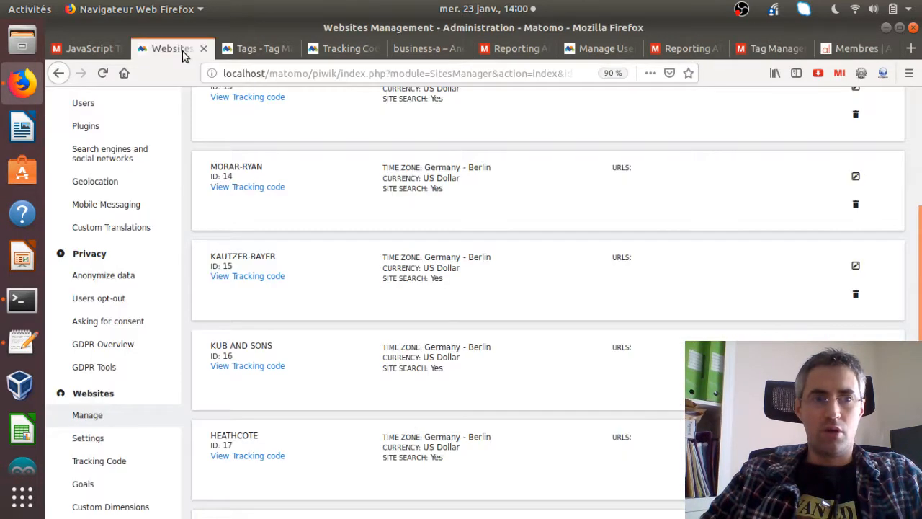
left_click(244, 50)
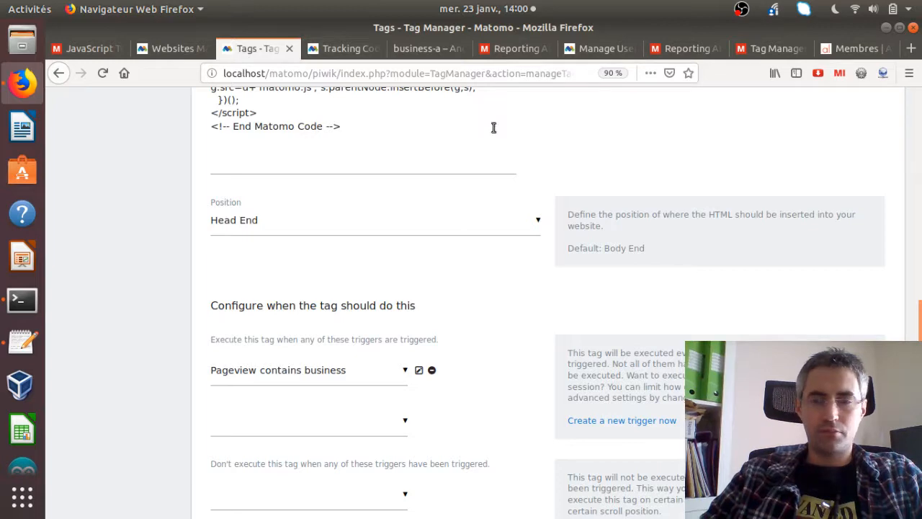
- Create the Directory pages tag and publish it to the Live environment as version "first try with directory pages"
scroll(919, 333, "down", 5)
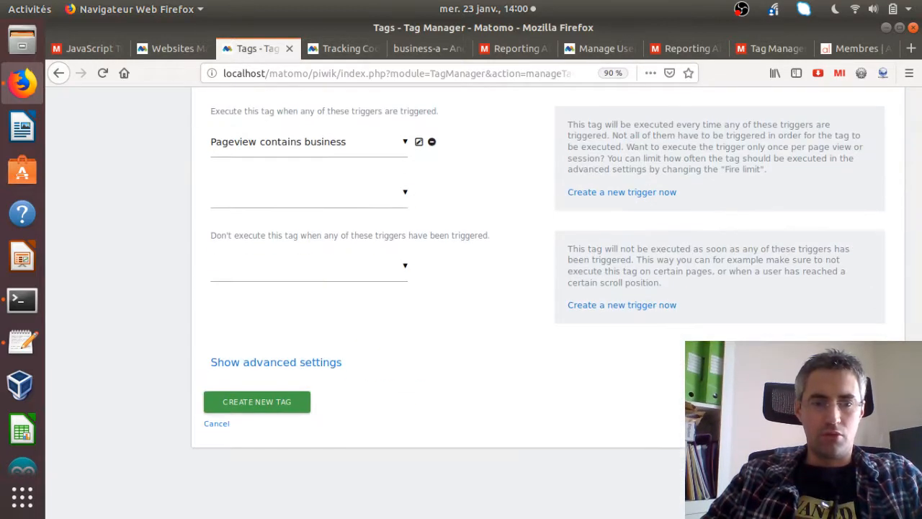
left_click(276, 404)
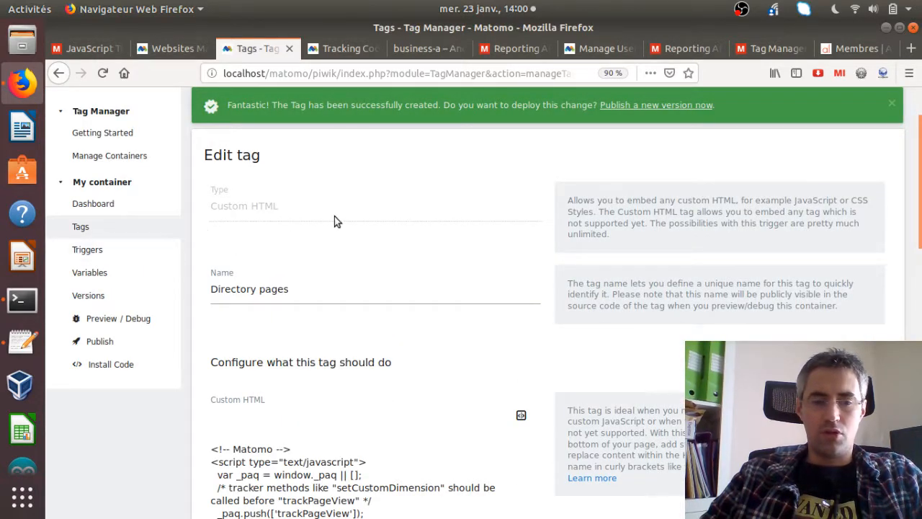
left_click(628, 108)
left_click(379, 203)
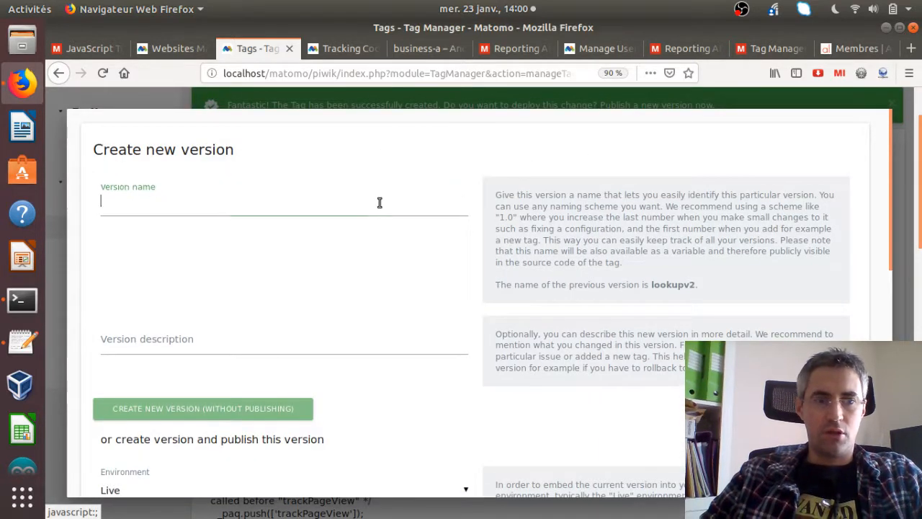
type("first try")
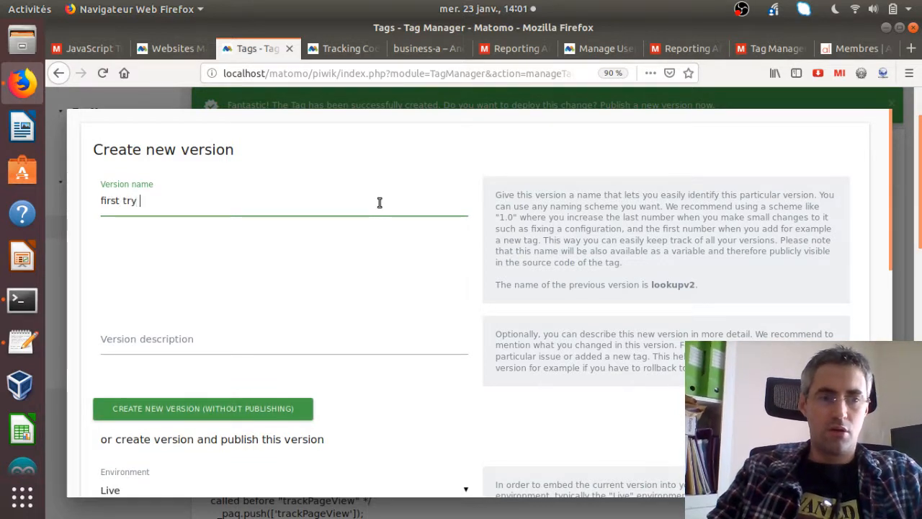
type(" with directo")
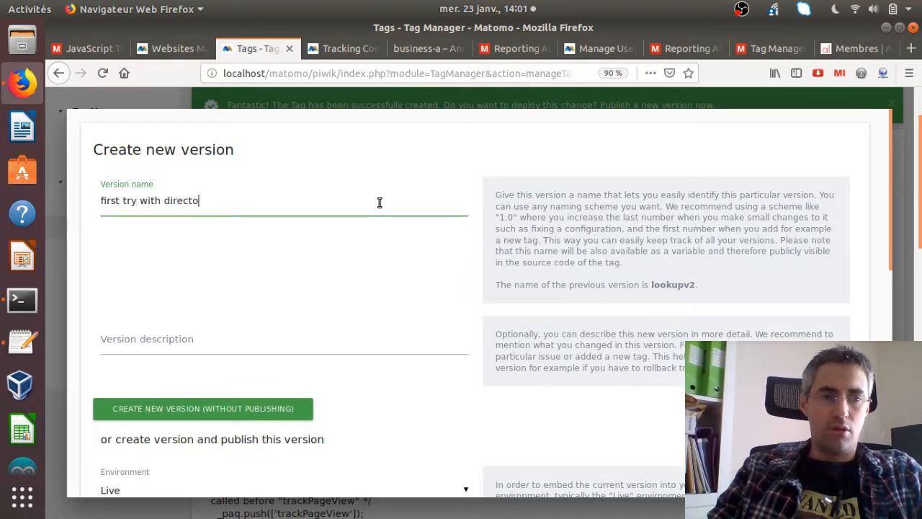
type("ry pages")
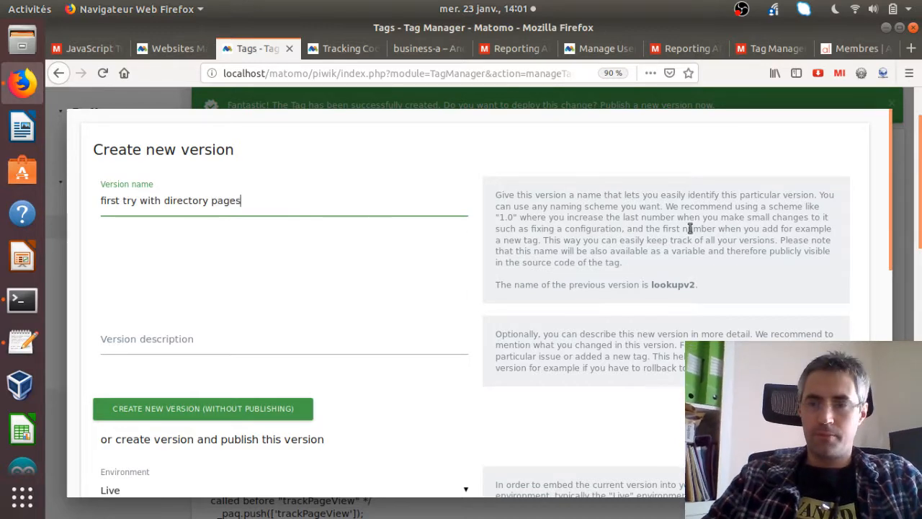
scroll(504, 325, "down", 5)
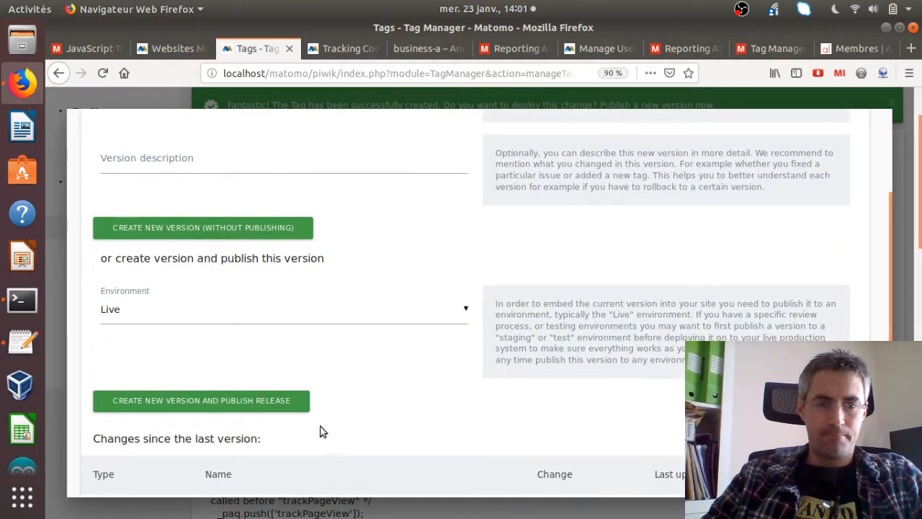
left_click(272, 405)
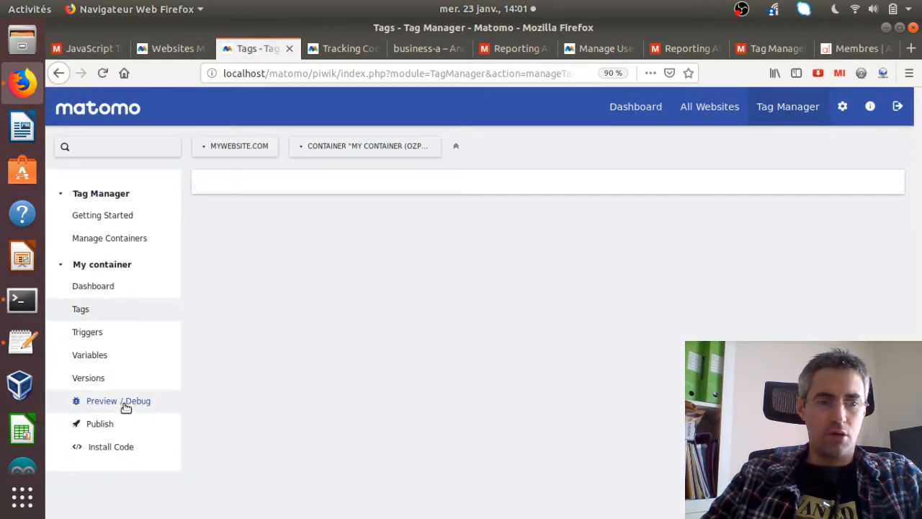
- Enable preview mode for the container and load the business-a page with ?mtmPreviewMode=ozpmSuN6 appended to its URL
left_click(124, 403)
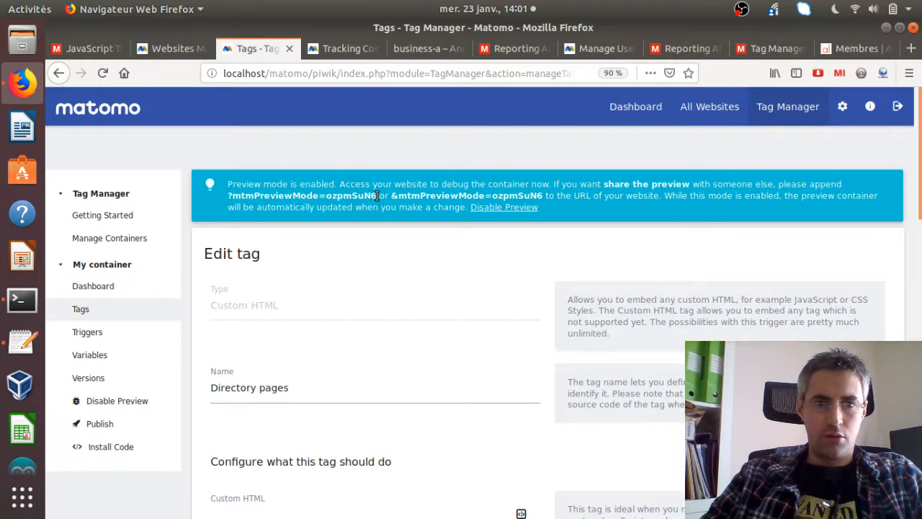
left_click_drag(375, 195, 228, 199)
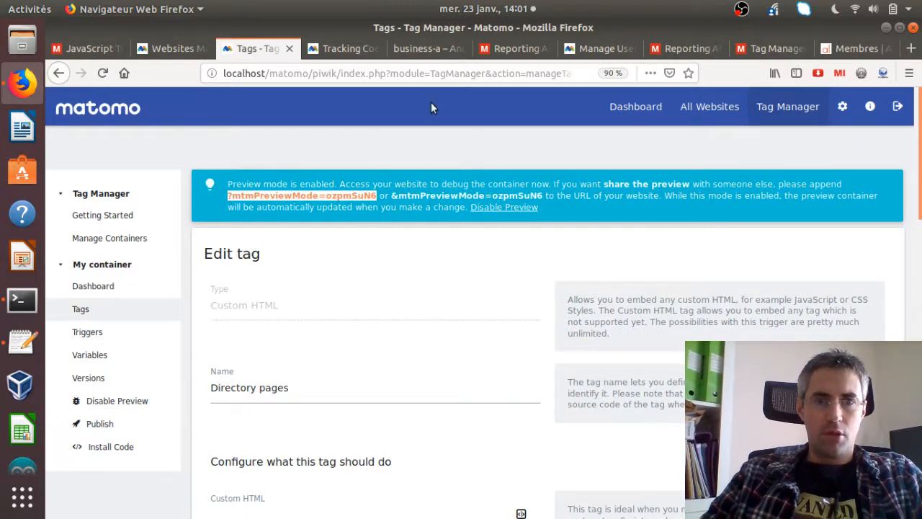
left_click(427, 47)
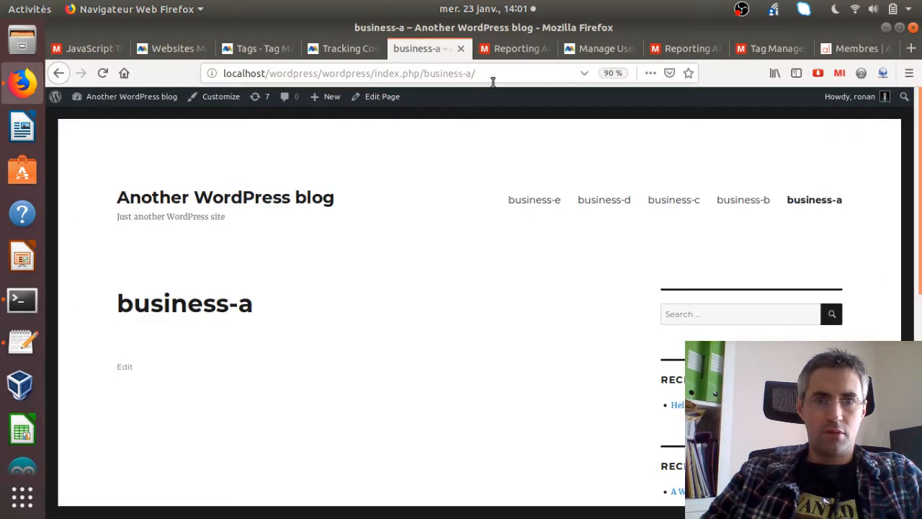
left_click(493, 75)
type("?mtmPreviewMode=ozpmSuN6")
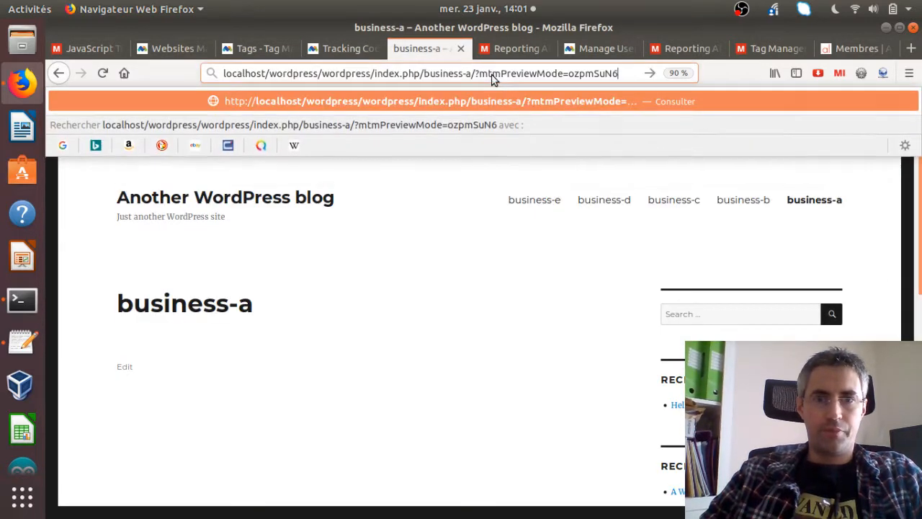
key("Return")
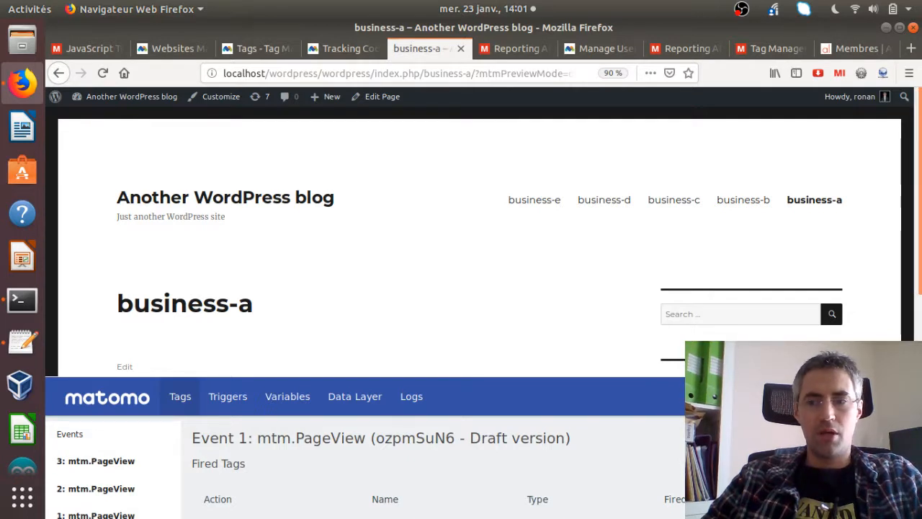
- Examine the fired and not yet fired tags for each of the mtm.PageView events in the debug view
scroll(345, 447, "down", 3)
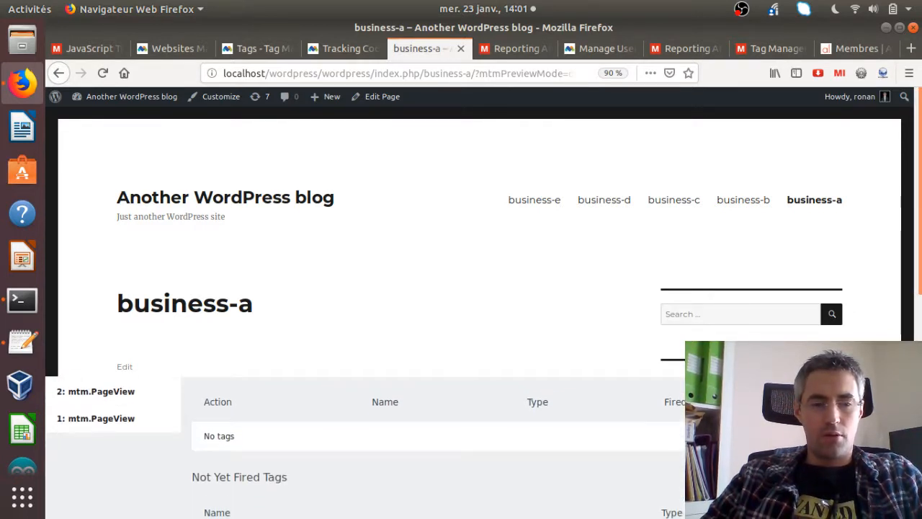
scroll(345, 447, "up", 2)
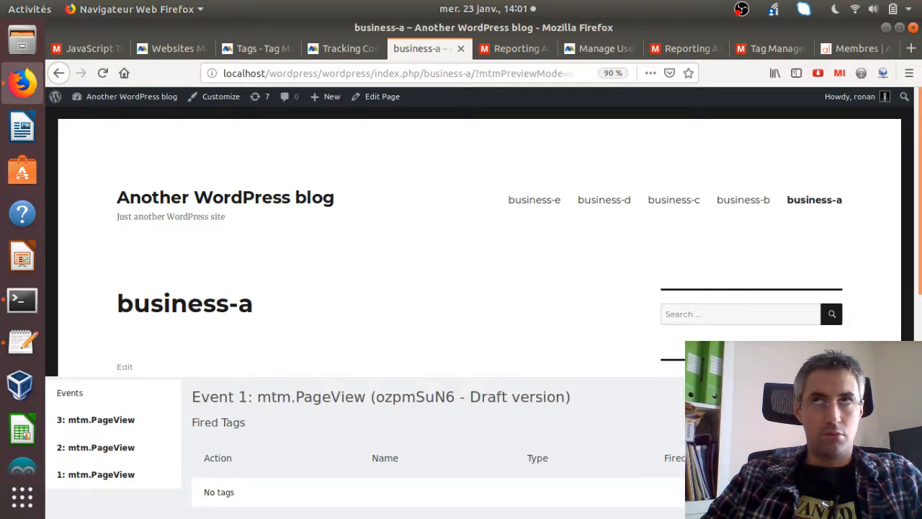
scroll(432, 447, "down", 4)
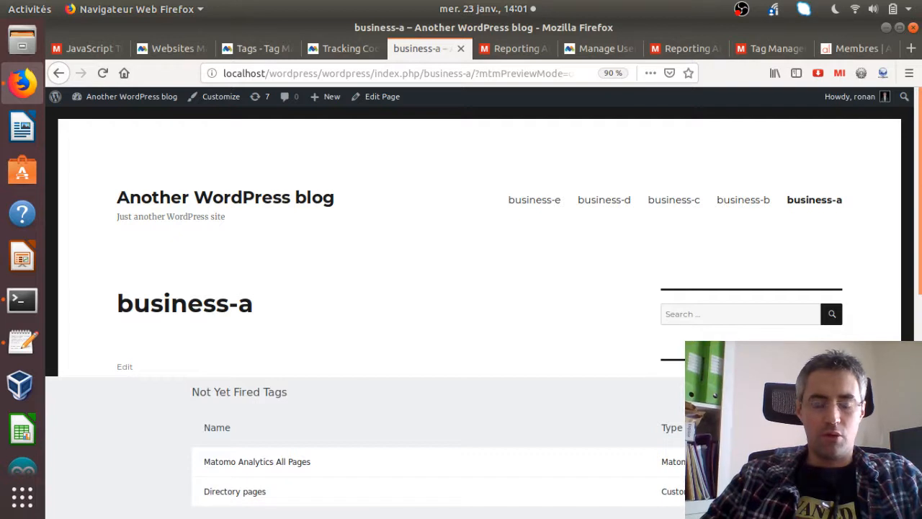
scroll(367, 418, "up", 2)
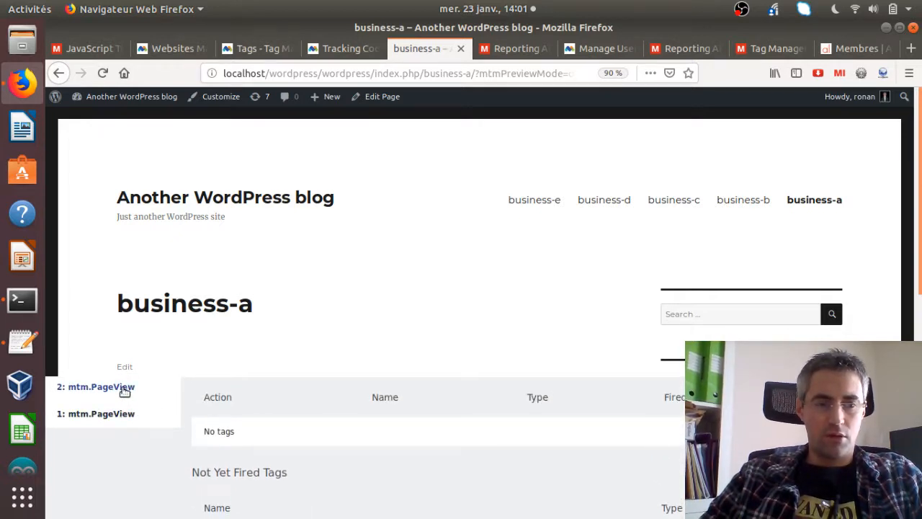
left_click(119, 387)
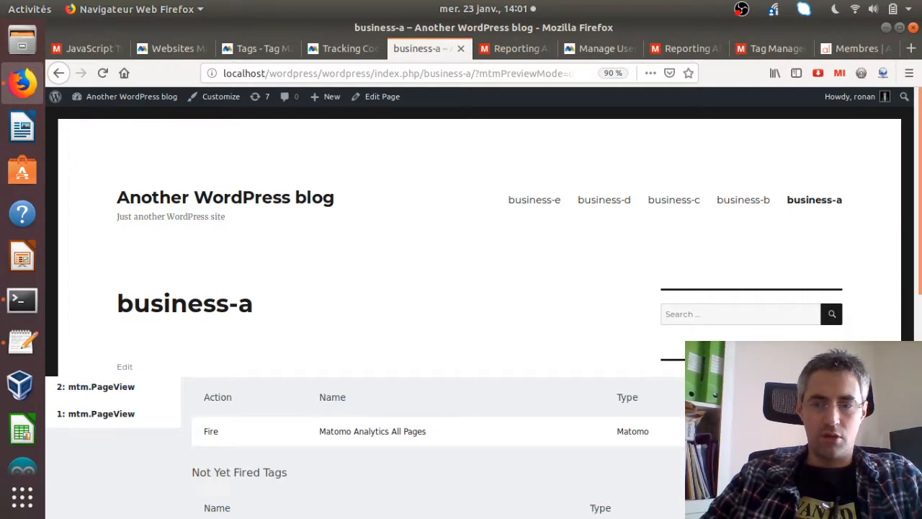
scroll(387, 452, "up", 2)
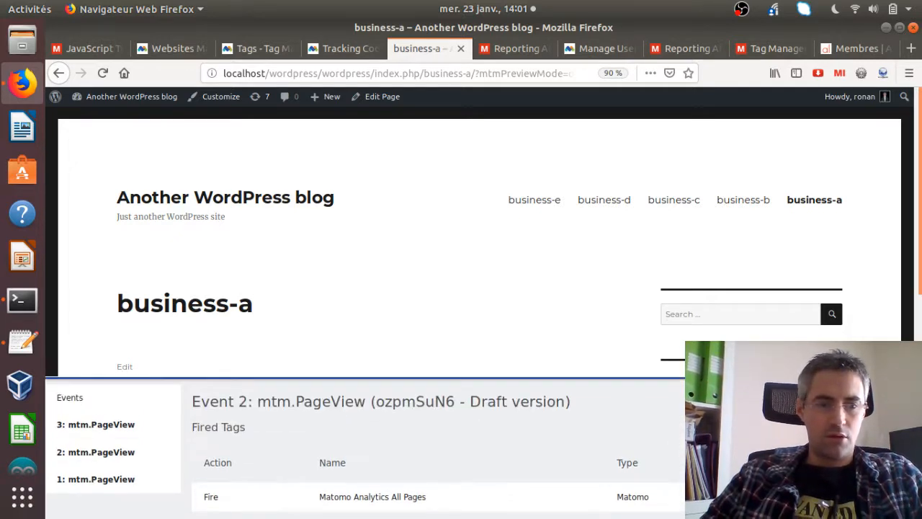
left_click(115, 425)
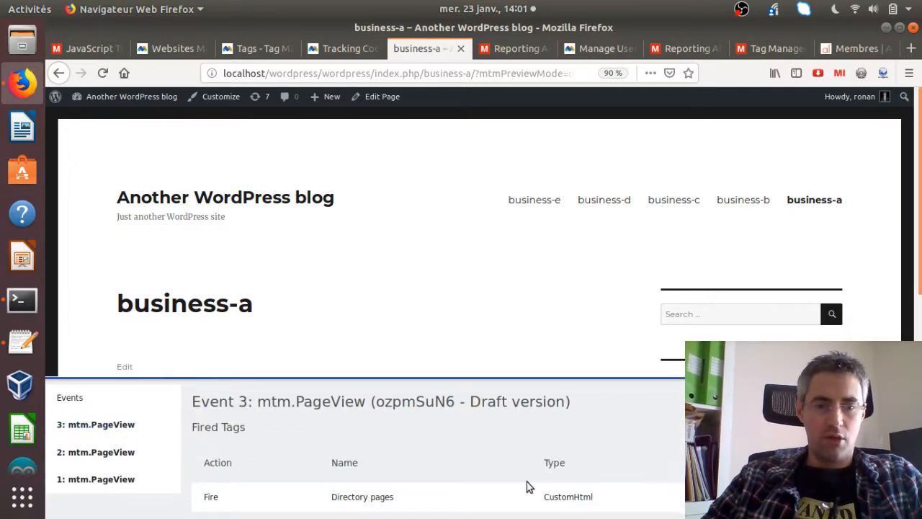
scroll(387, 451, "down", 3)
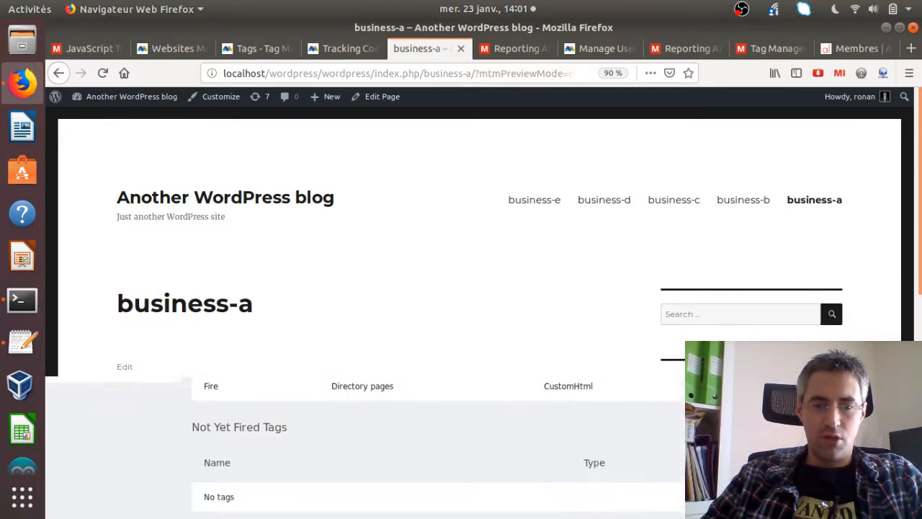
scroll(387, 451, "up", 2)
scroll(387, 452, "up", 2)
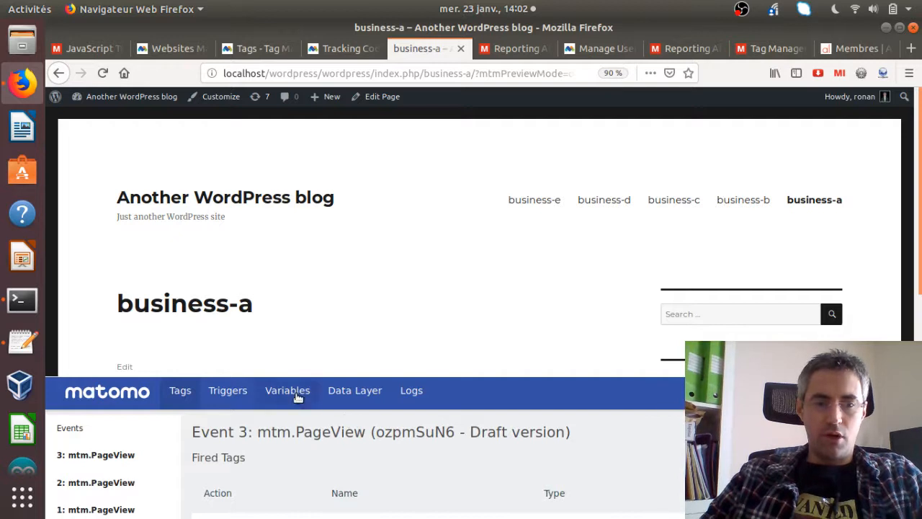
- Examine the variable values of the third mtm.PageView event, from the site ID lookup to the Matomo Configuration
left_click(298, 396)
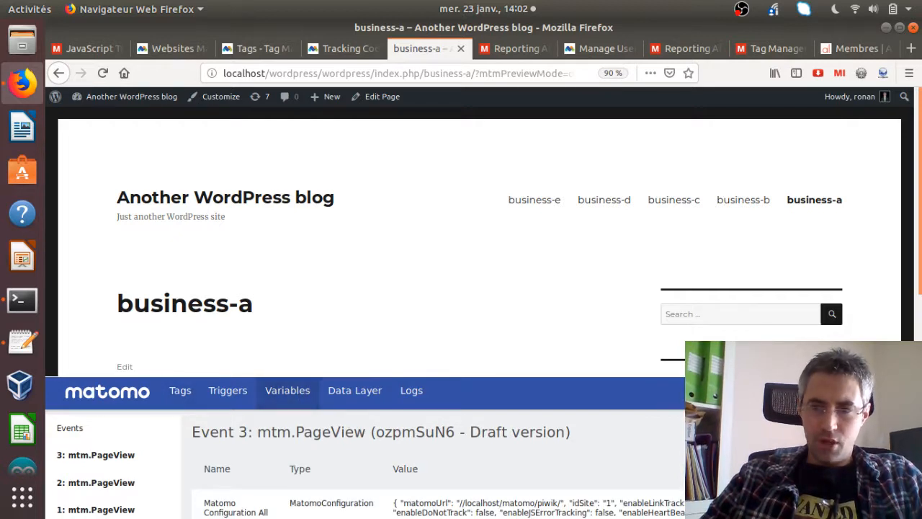
scroll(365, 447, "down", 2)
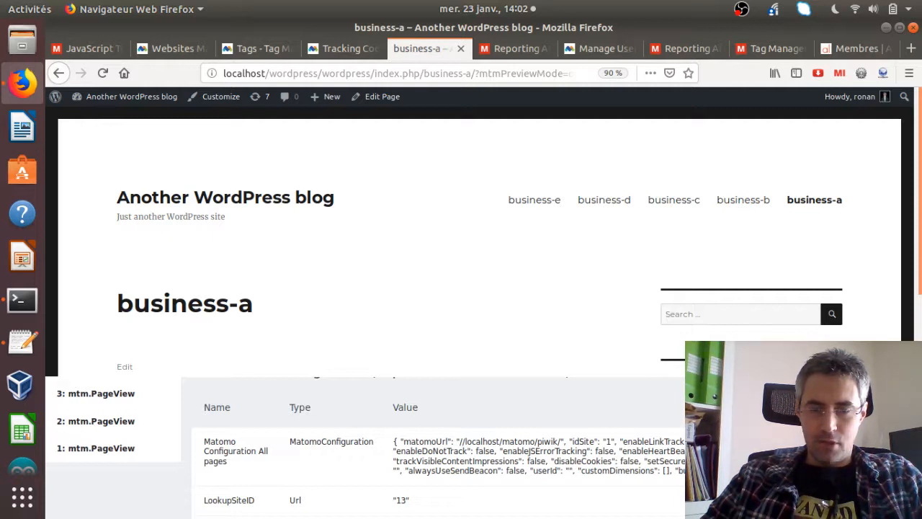
scroll(365, 446, "down", 4)
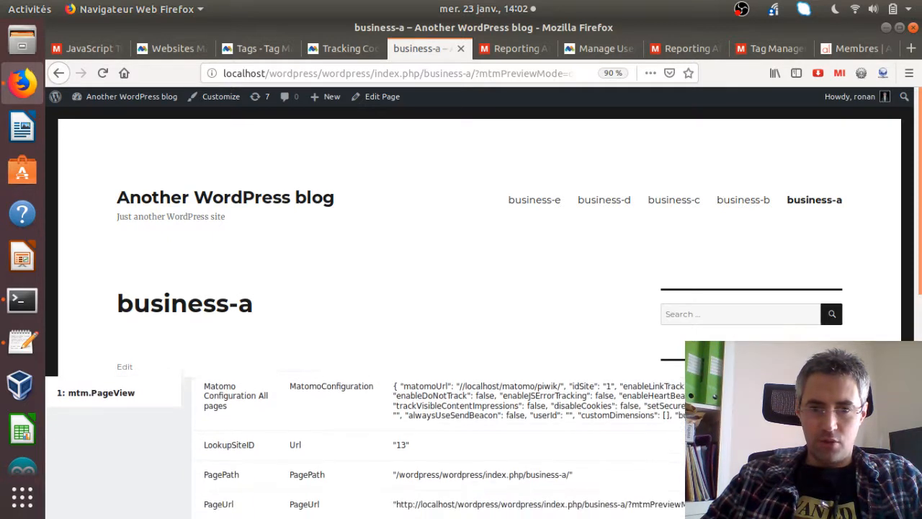
scroll(365, 446, "down", 1)
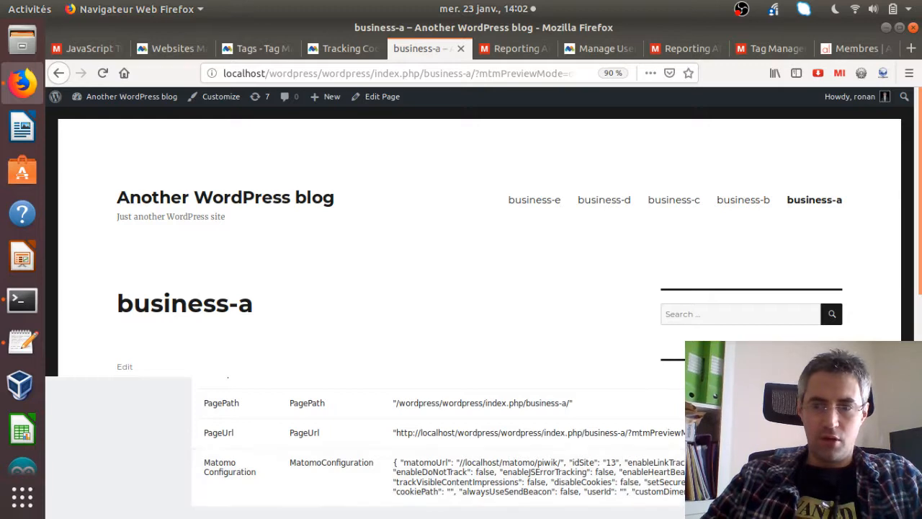
scroll(365, 447, "up", 5)
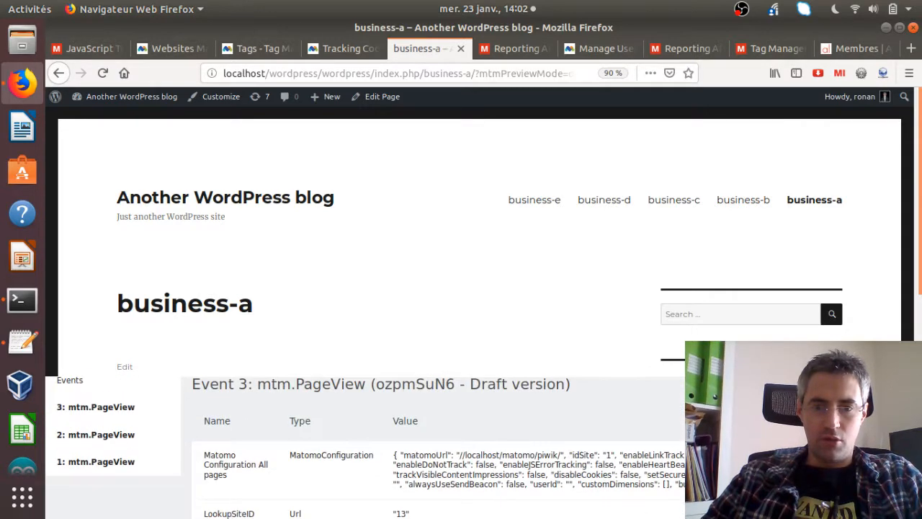
scroll(365, 447, "down", 2)
scroll(365, 447, "down", 2)
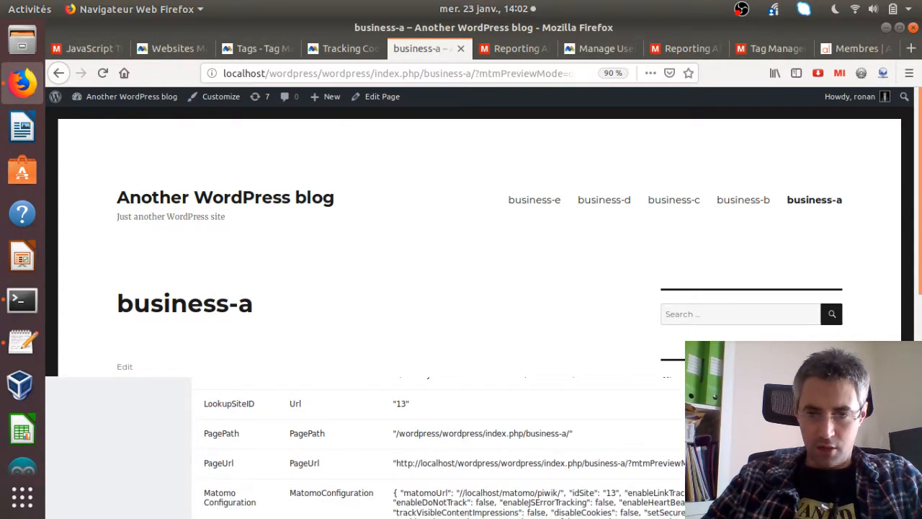
scroll(628, 473, "down", 1)
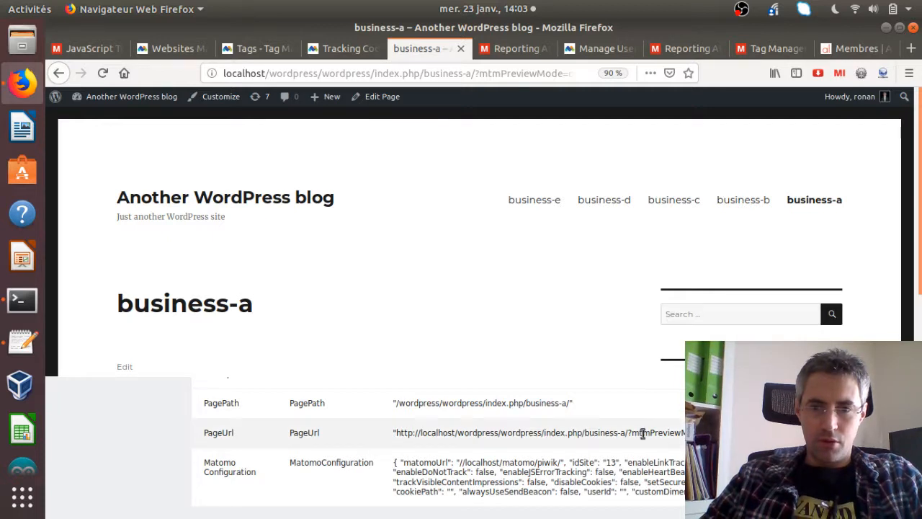
- Highlight the preview parameter in the PageUrl value and compare it with the PagePath, LookupSiteID and Matomo Configuration values
left_click_drag(629, 432, 695, 433)
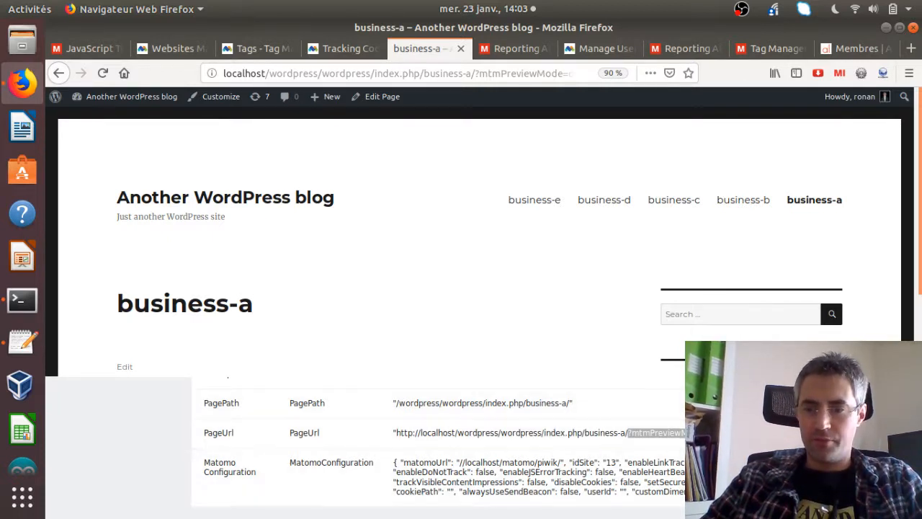
scroll(430, 454, "up", 1)
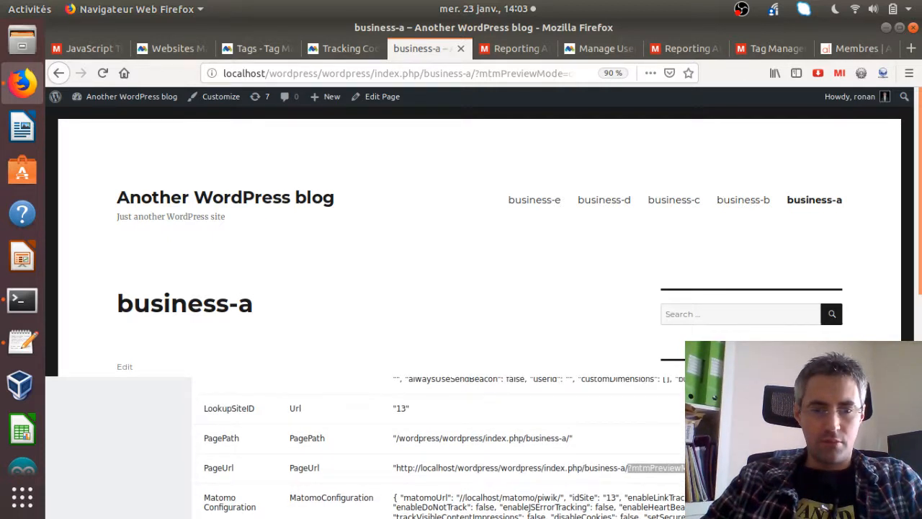
scroll(430, 454, "up", 2)
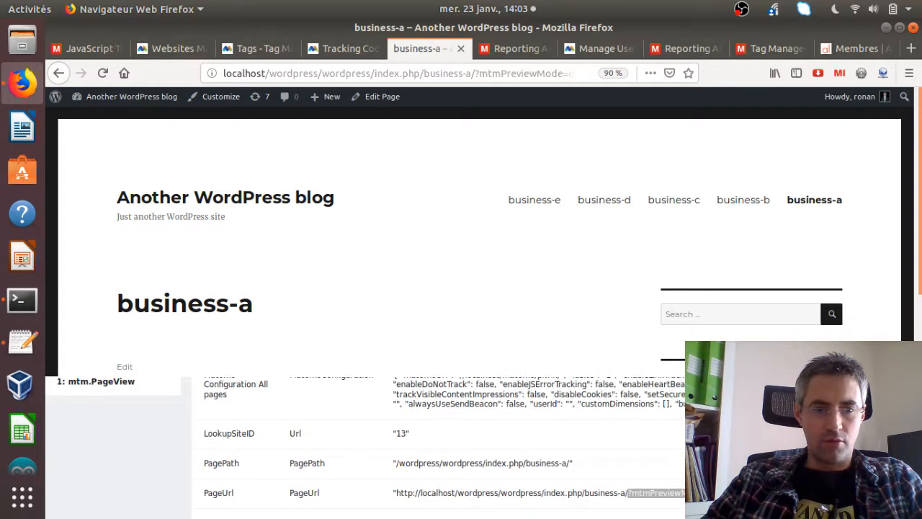
scroll(431, 454, "down", 1)
scroll(431, 454, "down", 2)
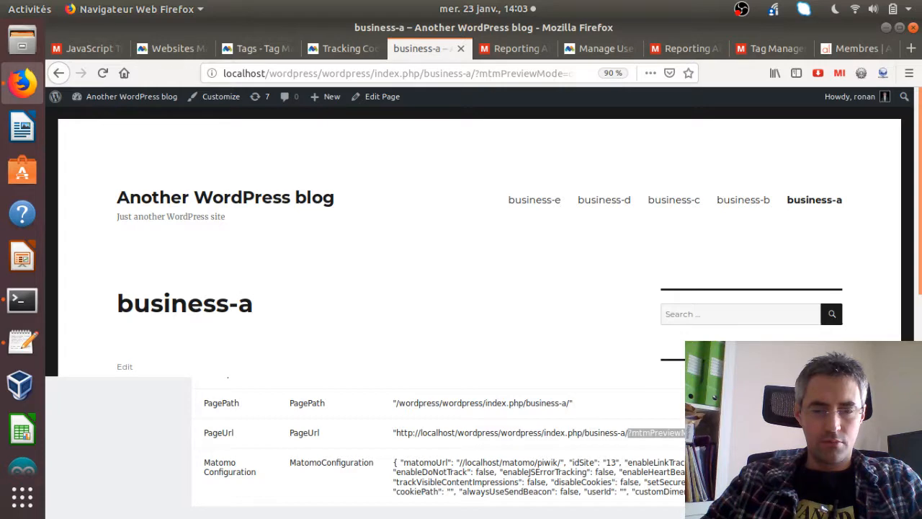
scroll(430, 454, "up", 1)
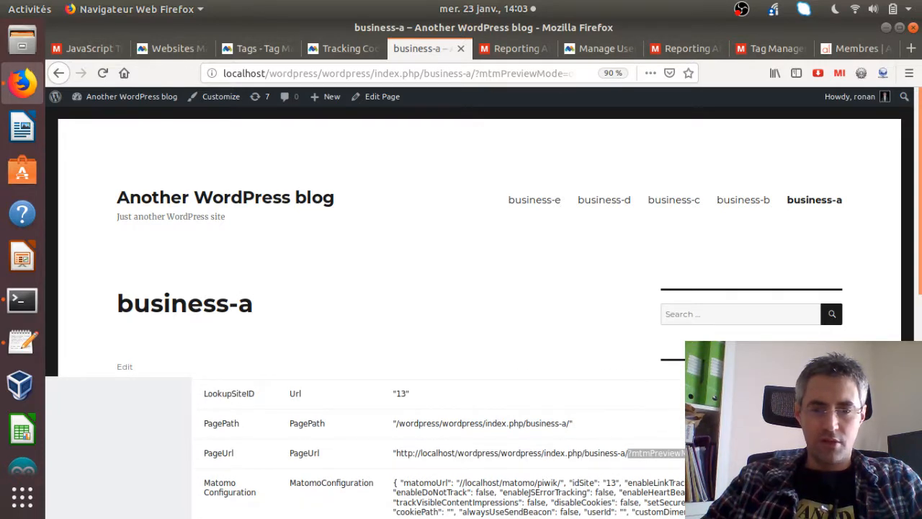
scroll(430, 454, "up", 2)
scroll(431, 454, "down", 3)
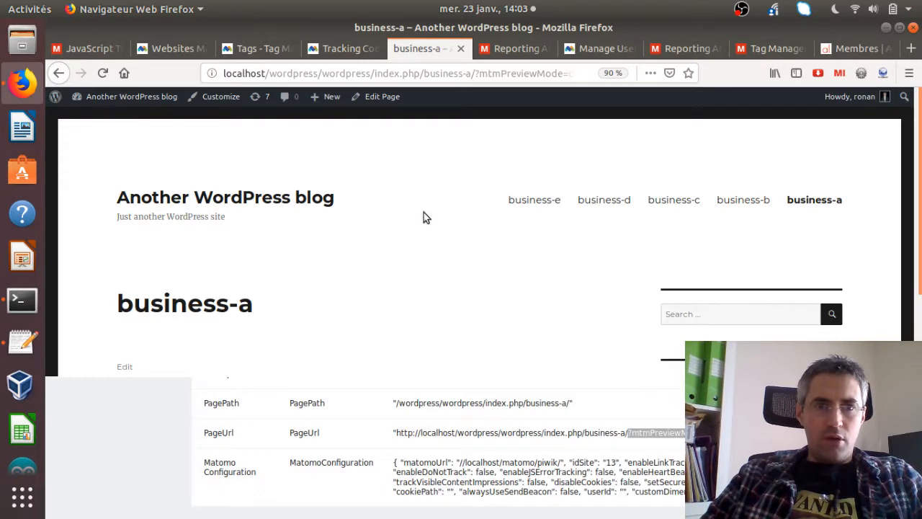
- Return to the Websites Management page and open the mywebsite.com dashboard in a separate browser tab
left_click(336, 50)
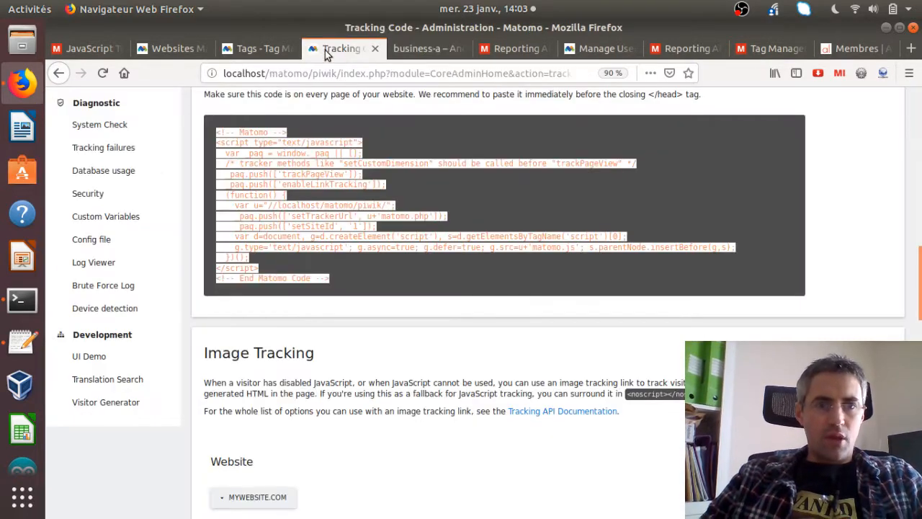
left_click(253, 48)
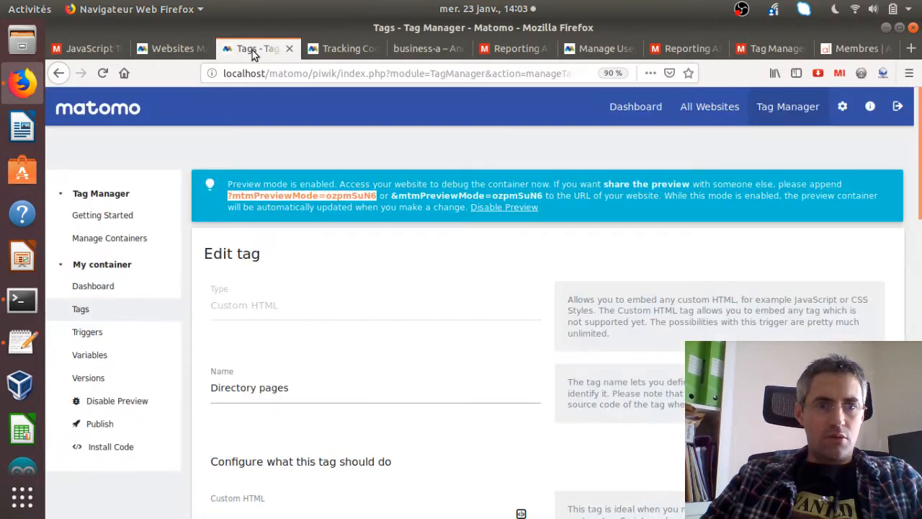
left_click(174, 51)
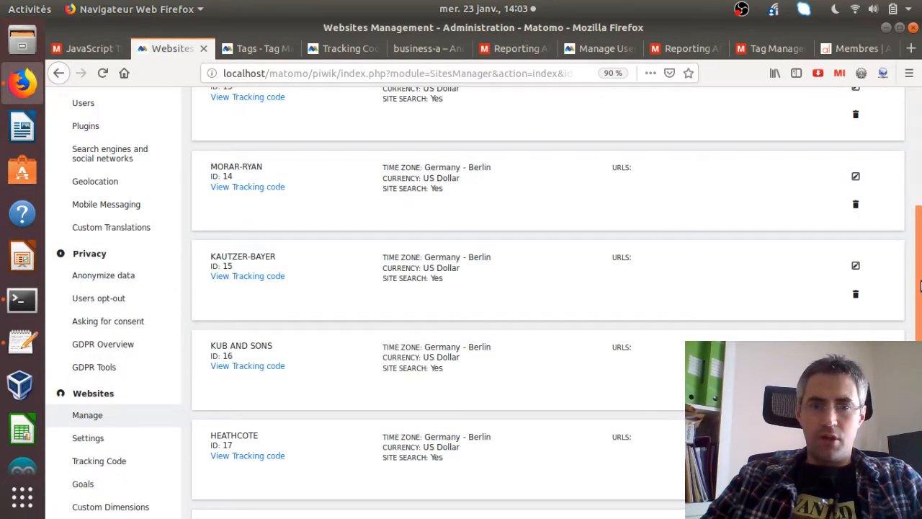
left_click_drag(920, 286, 920, 199)
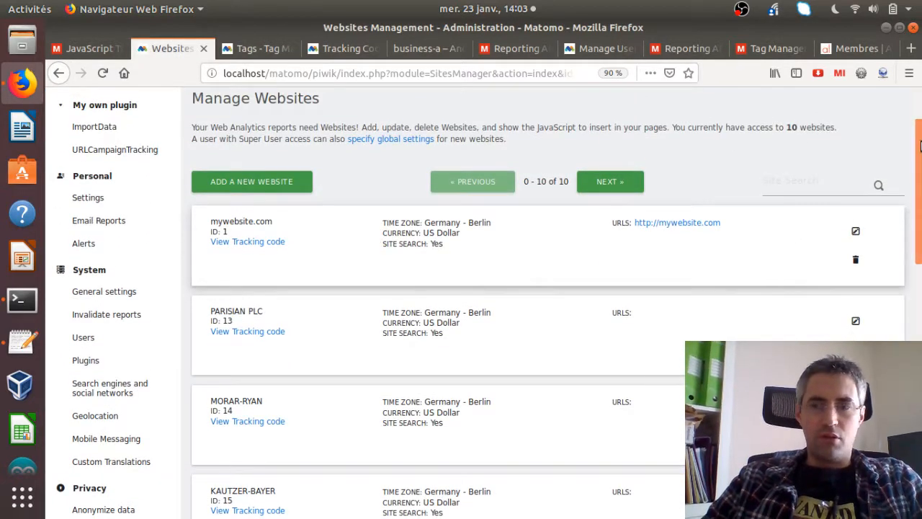
scroll(650, 115, "up", 2)
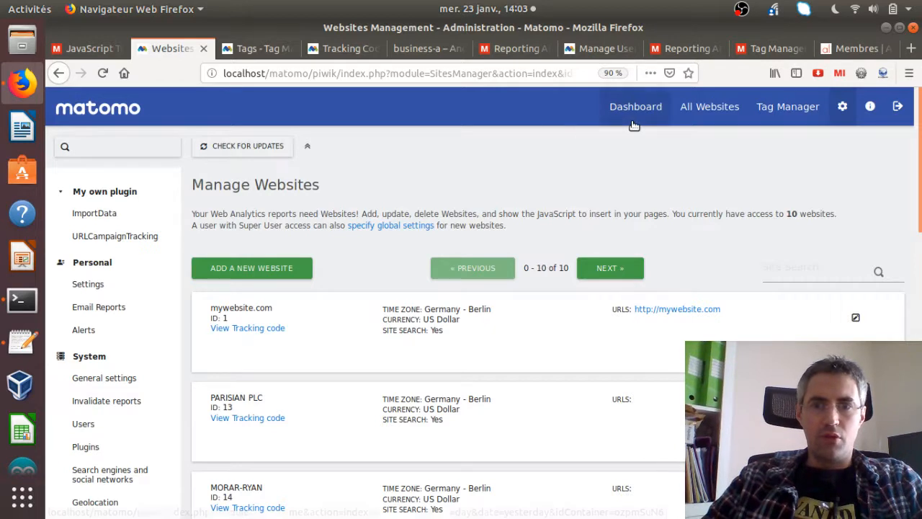
middle_click(632, 119)
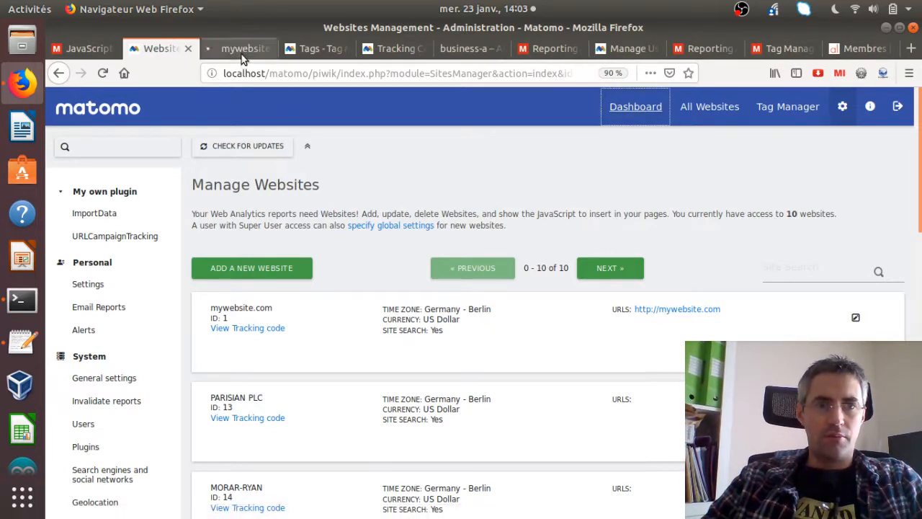
left_click(241, 54)
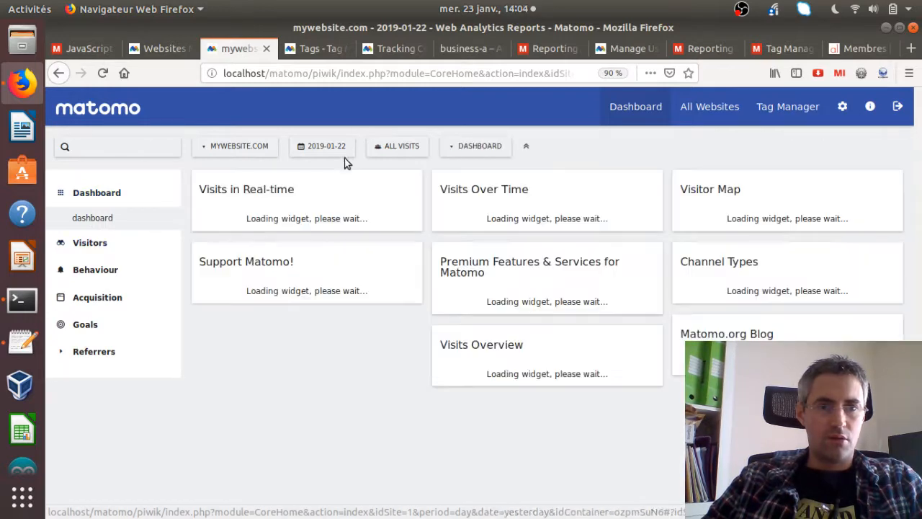
- Set the mywebsite.com report date to 2019-01-23 and view its visits log
left_click(336, 152)
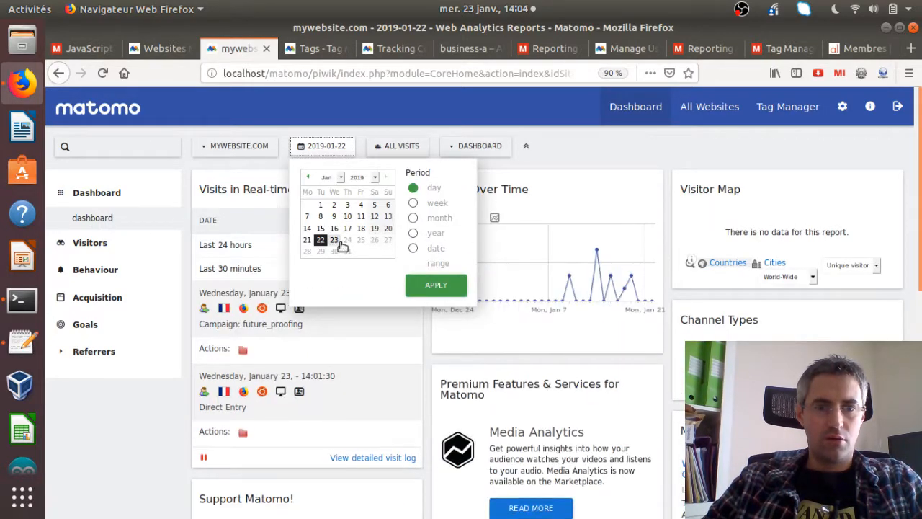
left_click(335, 241)
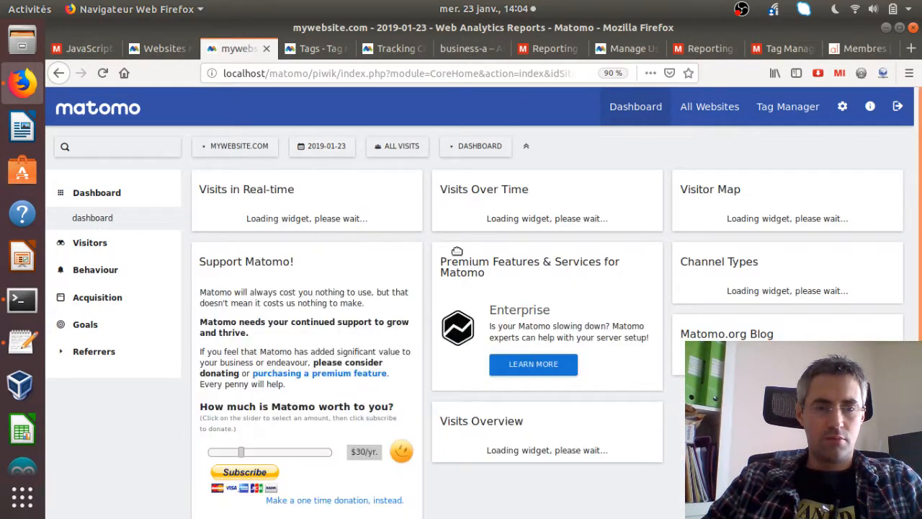
left_click(120, 249)
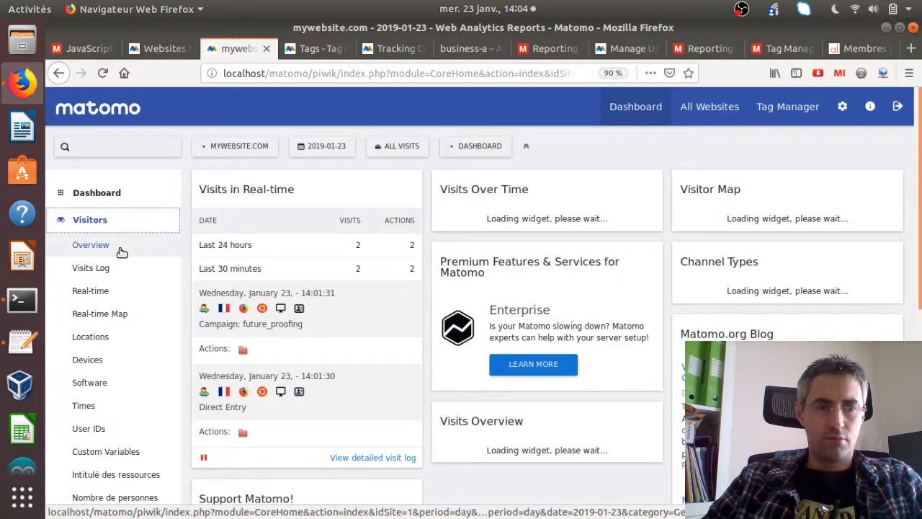
left_click(103, 267)
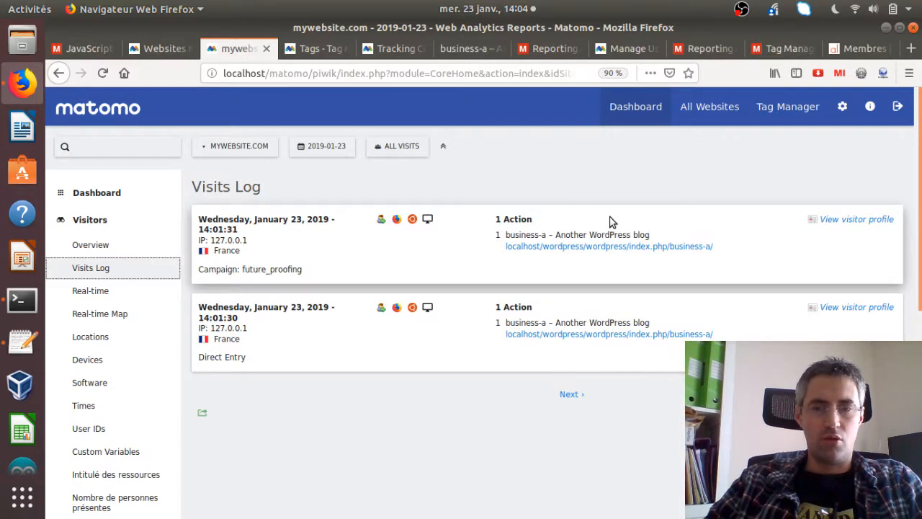
- Open the website management list in the administration area to check the site IDs
left_click(843, 106)
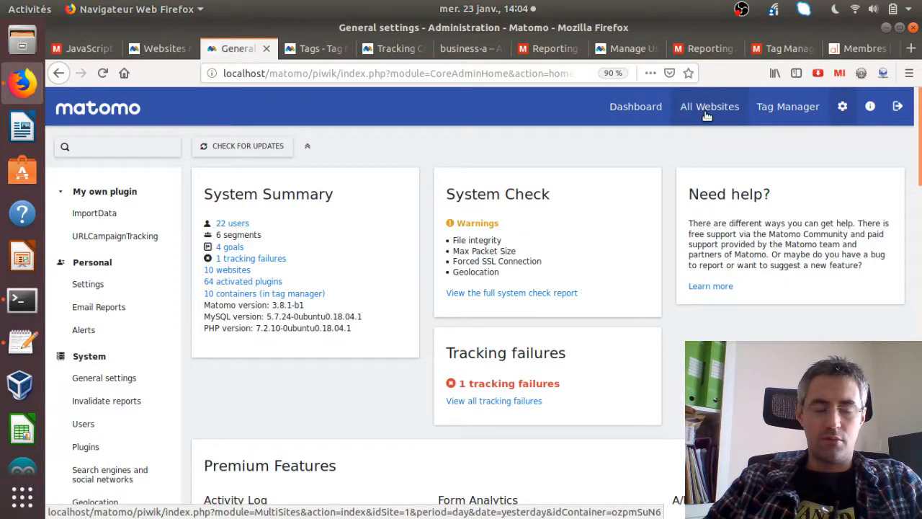
scroll(210, 379, "down", 4)
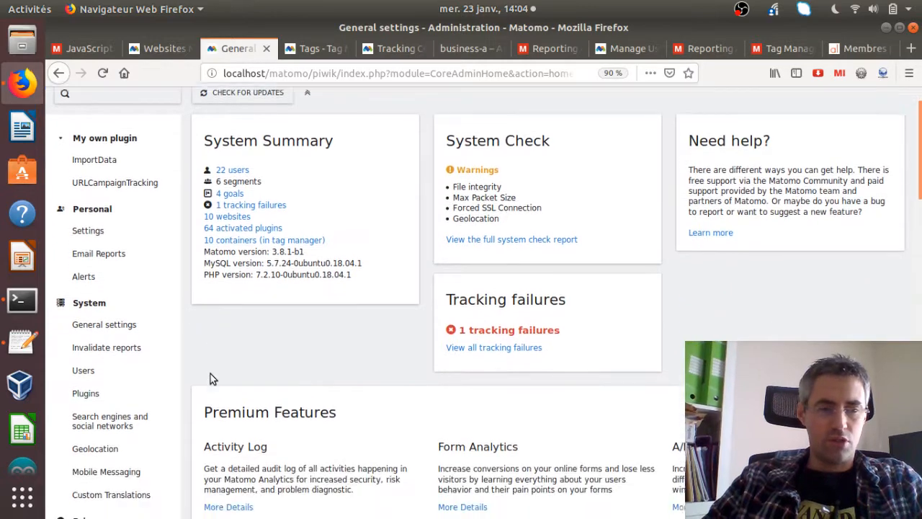
scroll(209, 378, "down", 5)
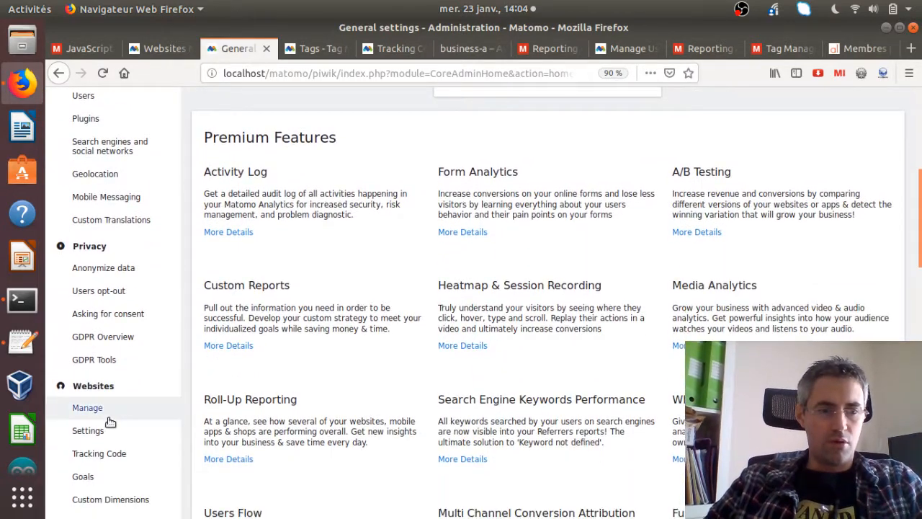
left_click(107, 416)
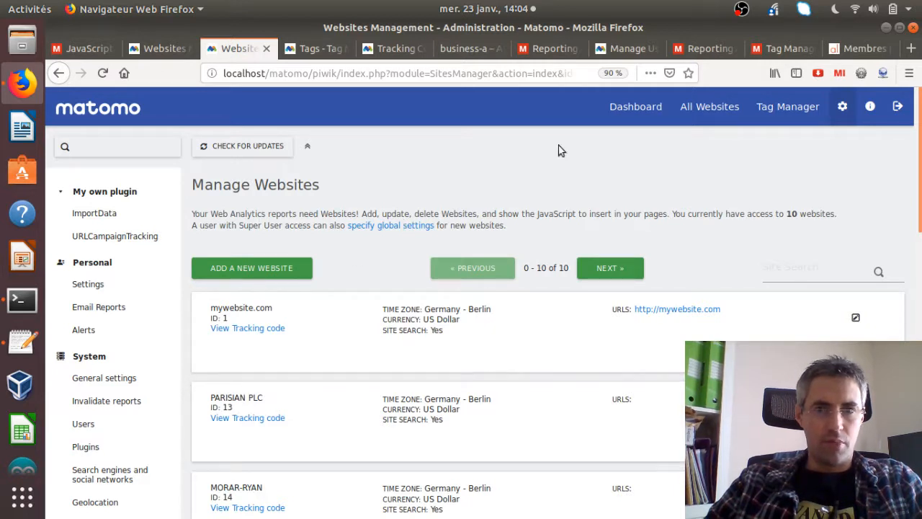
- View the visits log of the PARISIAN PLC website for 2019-01-23
left_click(635, 108)
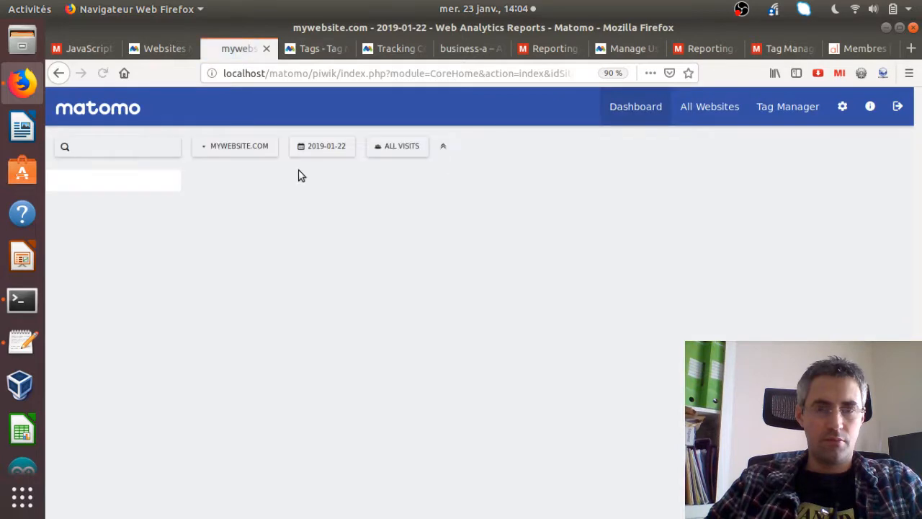
left_click(237, 147)
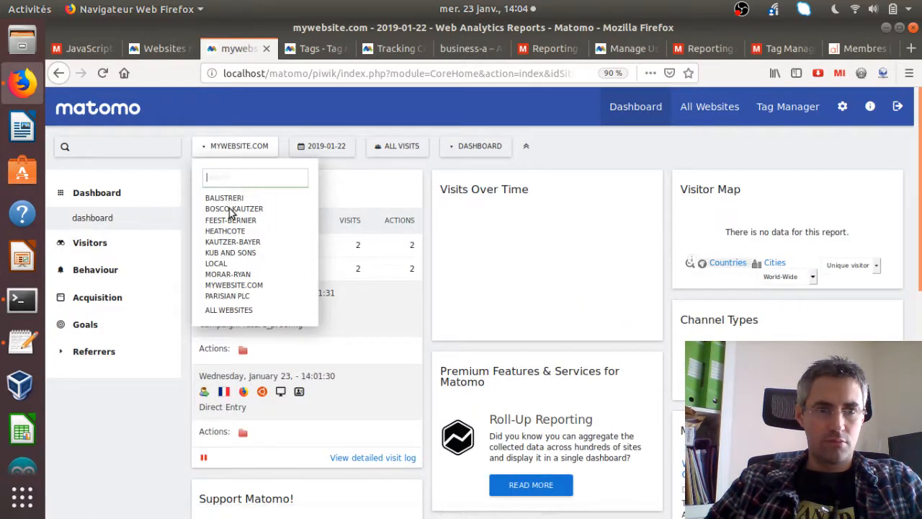
left_click(228, 297)
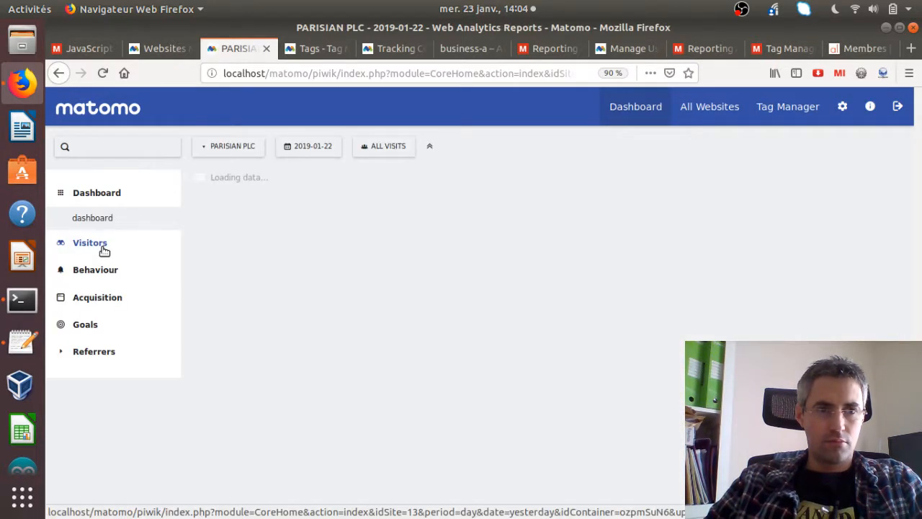
left_click(102, 245)
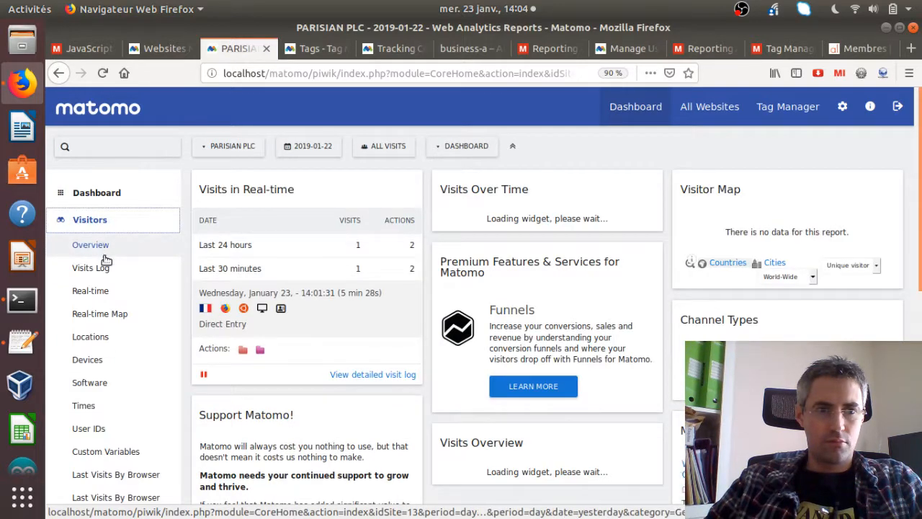
left_click(100, 268)
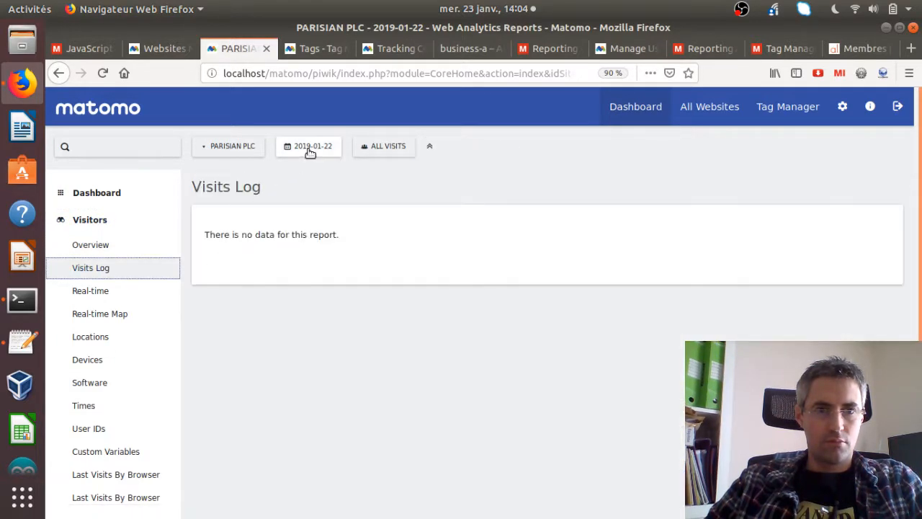
left_click(310, 152)
left_click(319, 241)
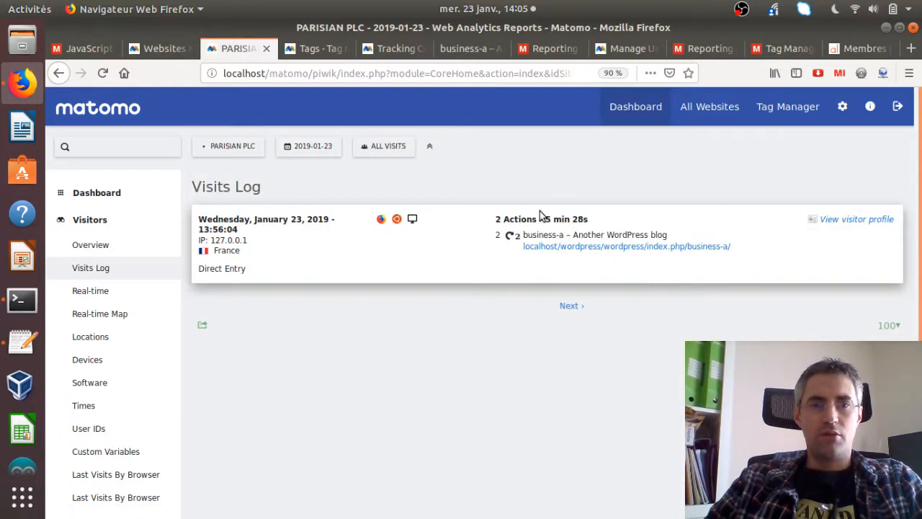
- Generate test visits on the WordPress blog by browsing the business-c page, the business-a page and the hello-world post
left_click(454, 51)
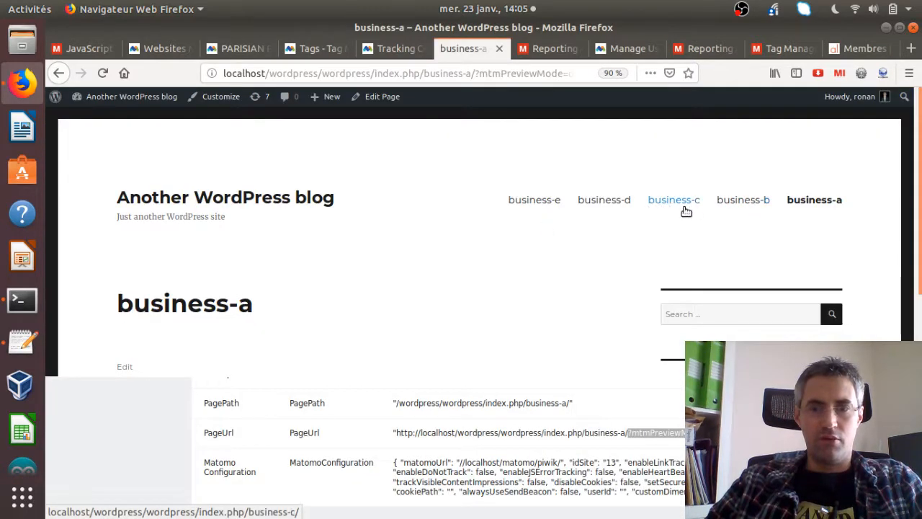
left_click(685, 209)
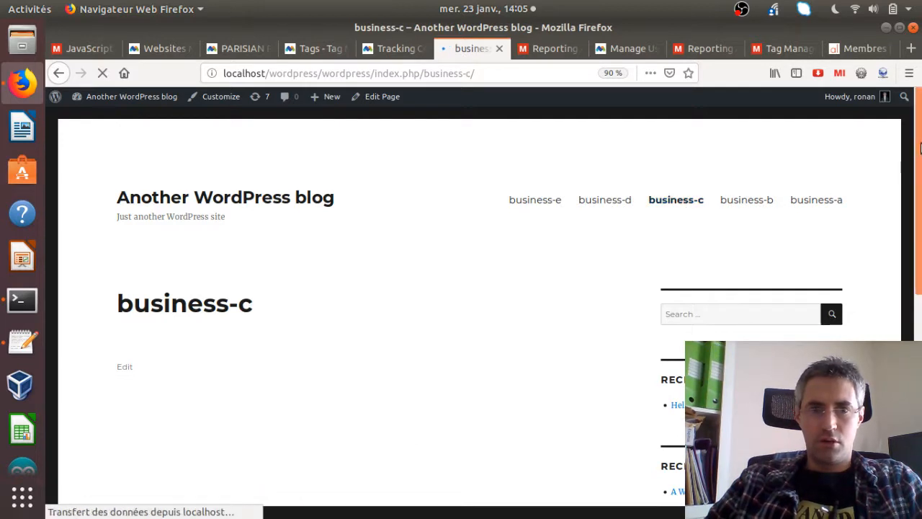
scroll(920, 220, "down", 3)
scroll(920, 220, "up", 3)
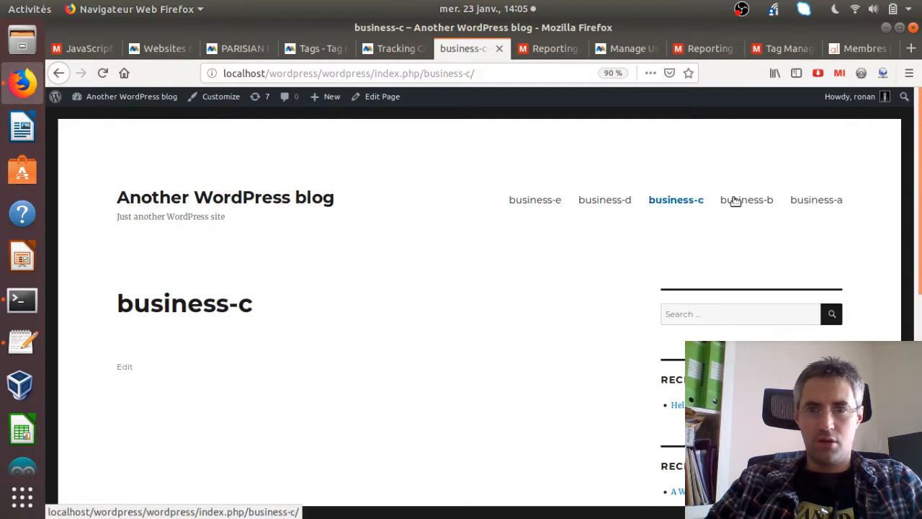
left_click(797, 205)
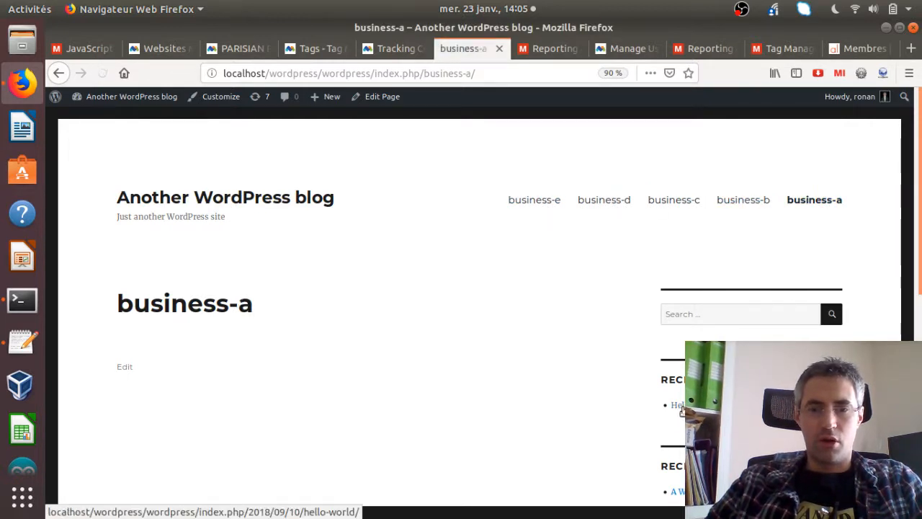
left_click(681, 409)
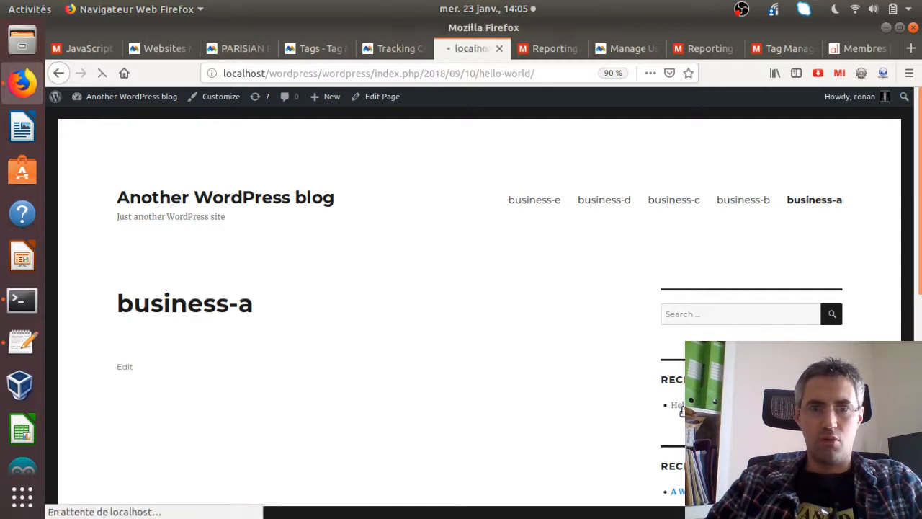
- Reload the PARISIAN PLC visits log and examine the actions recorded for the test visit
left_click(394, 51)
left_click(243, 50)
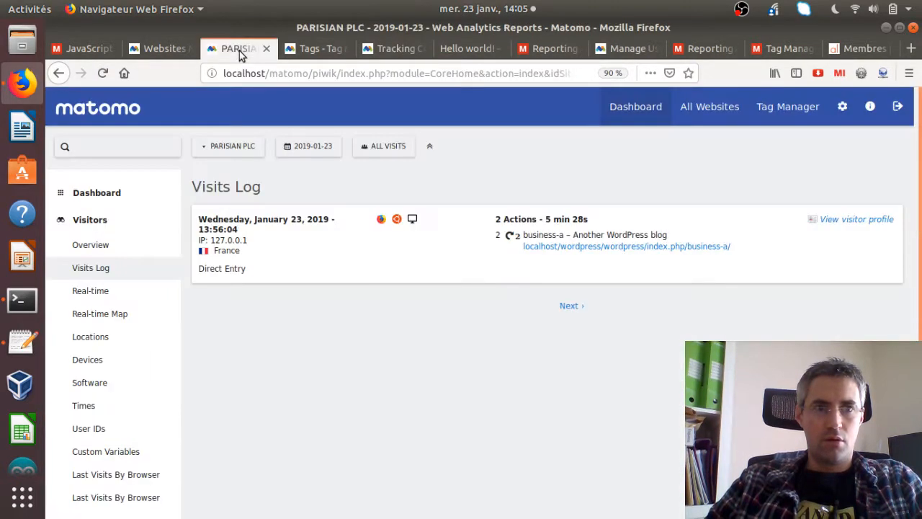
left_click(103, 74)
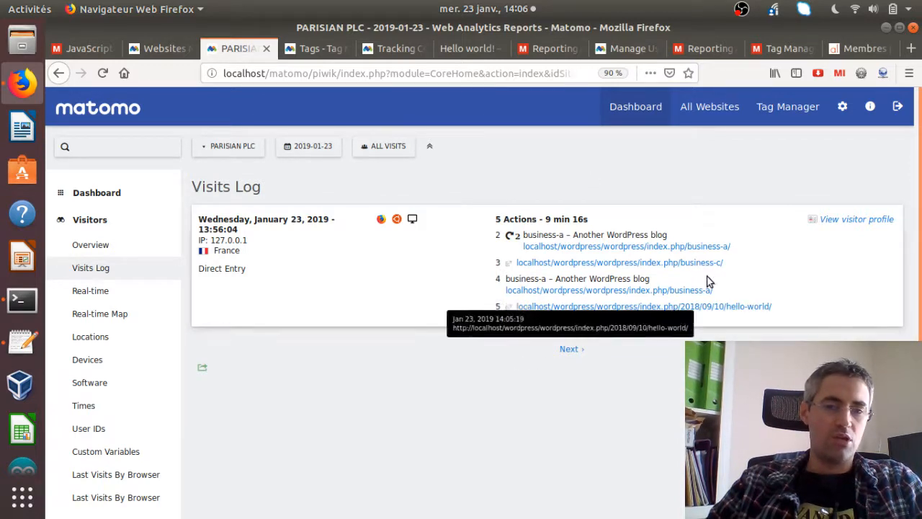
- Open the mywebsite.com visits log for 2019-01-23 and compare it with the PARISIAN PLC visits log
left_click(90, 55)
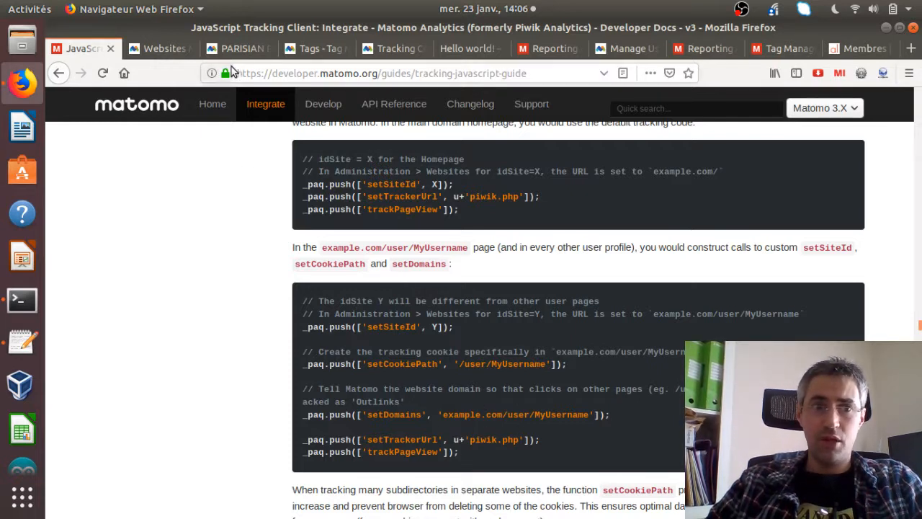
left_click(175, 48)
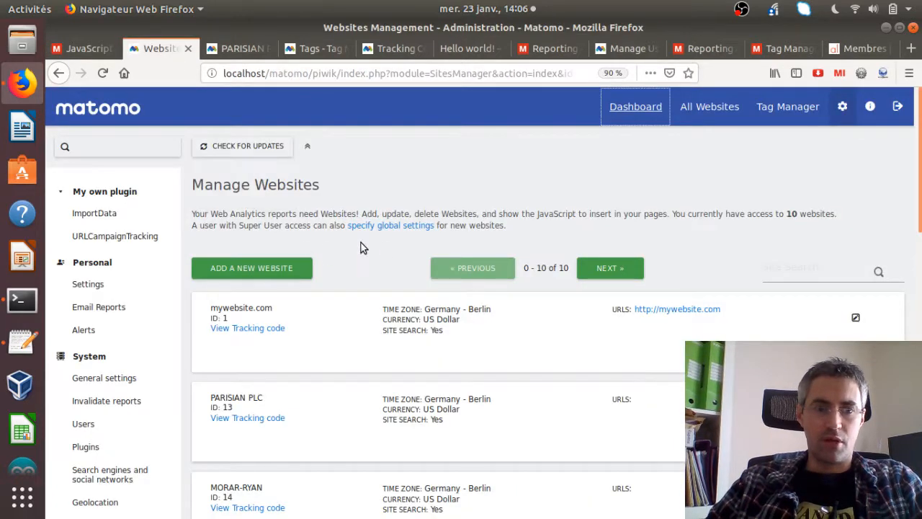
left_click(636, 108)
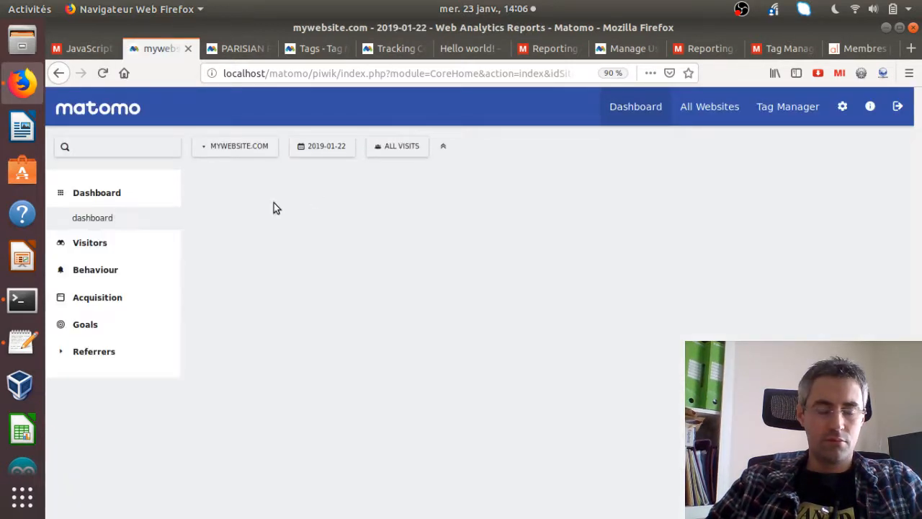
left_click(322, 147)
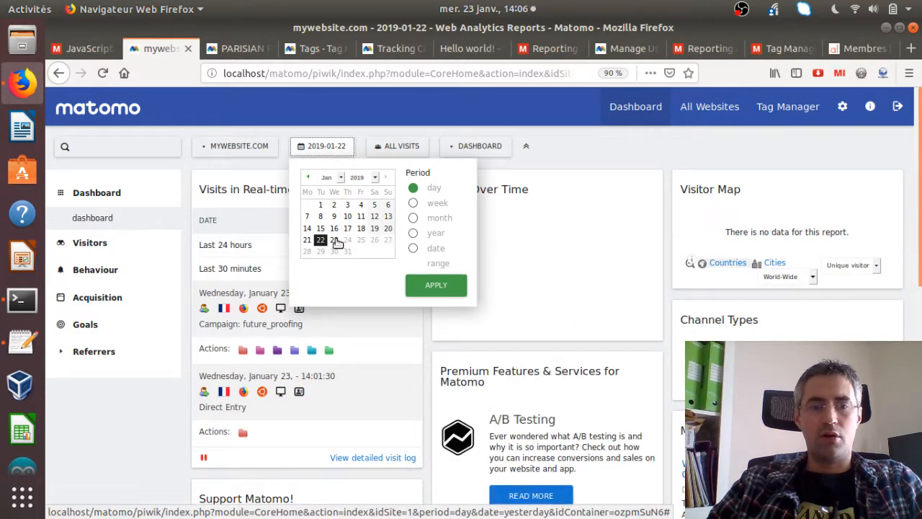
left_click(335, 240)
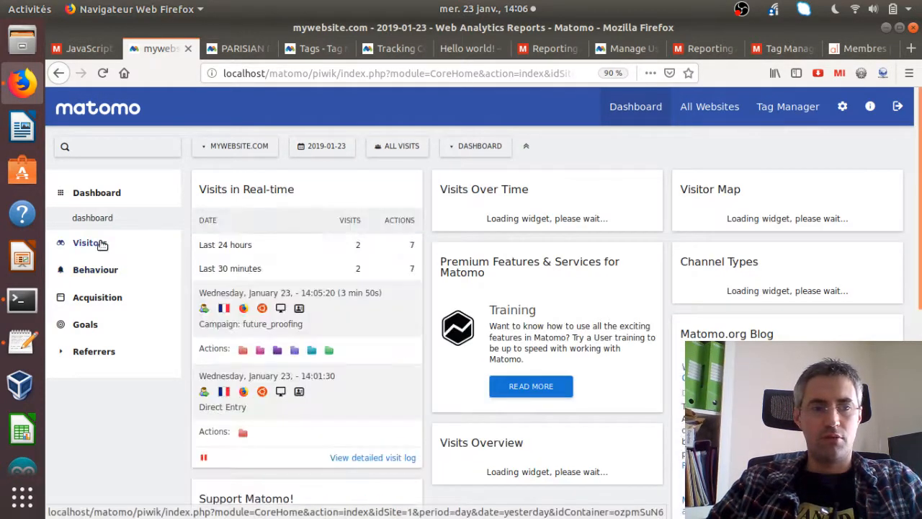
left_click(99, 243)
left_click(106, 271)
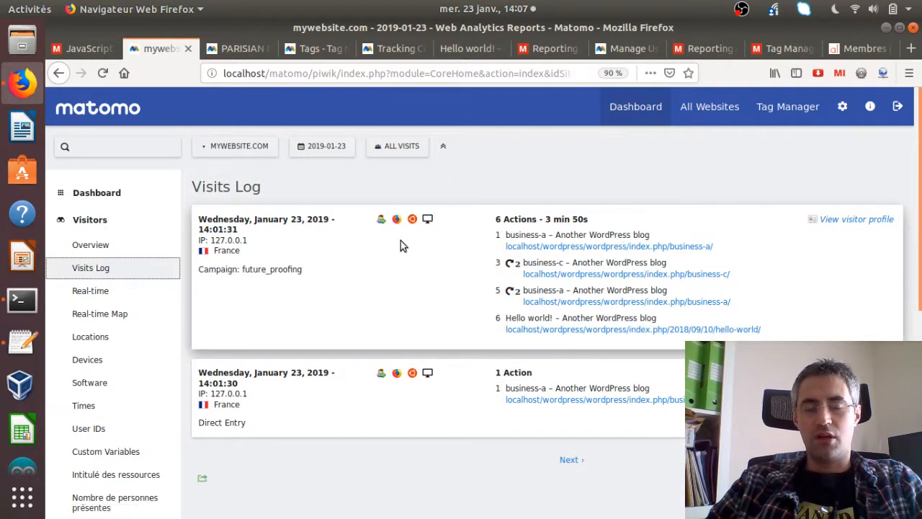
left_click(234, 54)
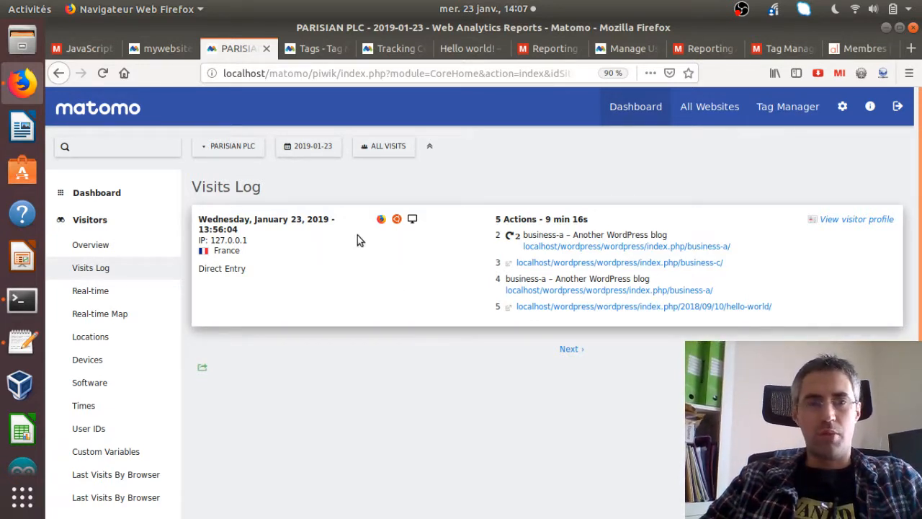
- Review the JavaScript tracking guide's section on tracking subdirectories in separate websites, focusing on the setCookiePath and setDomains values in the example code
left_click(90, 50)
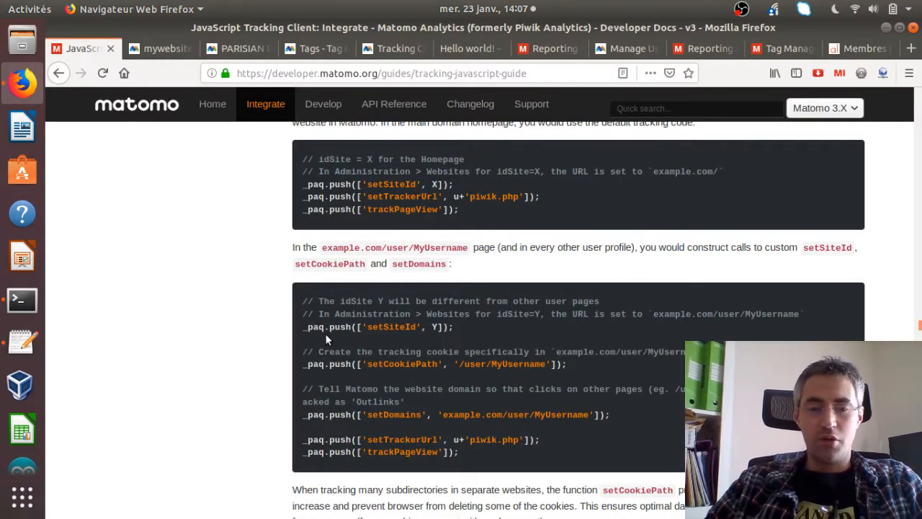
scroll(326, 339, "up", 4)
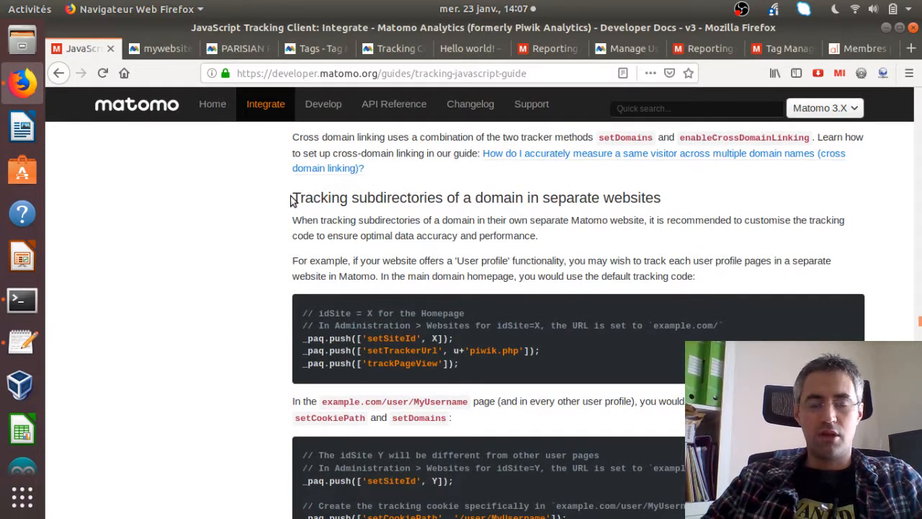
left_click_drag(292, 200, 638, 201)
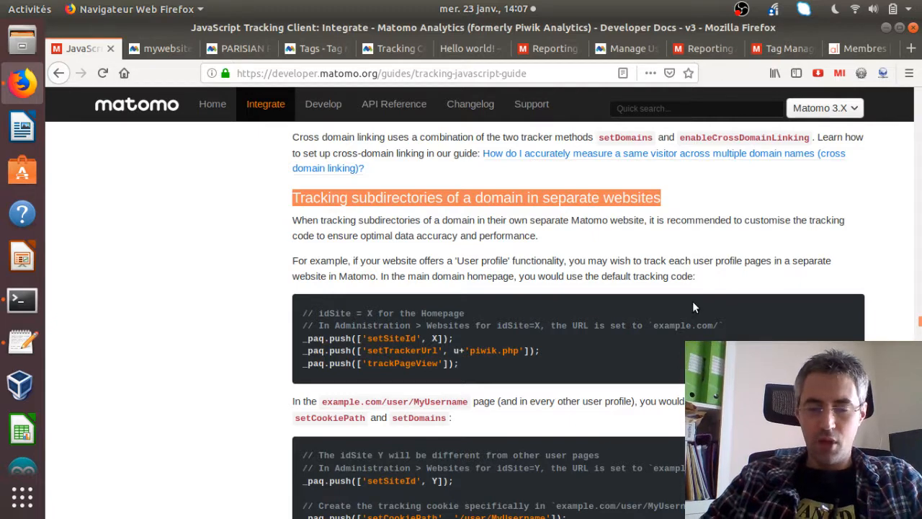
scroll(692, 303, "down", 5)
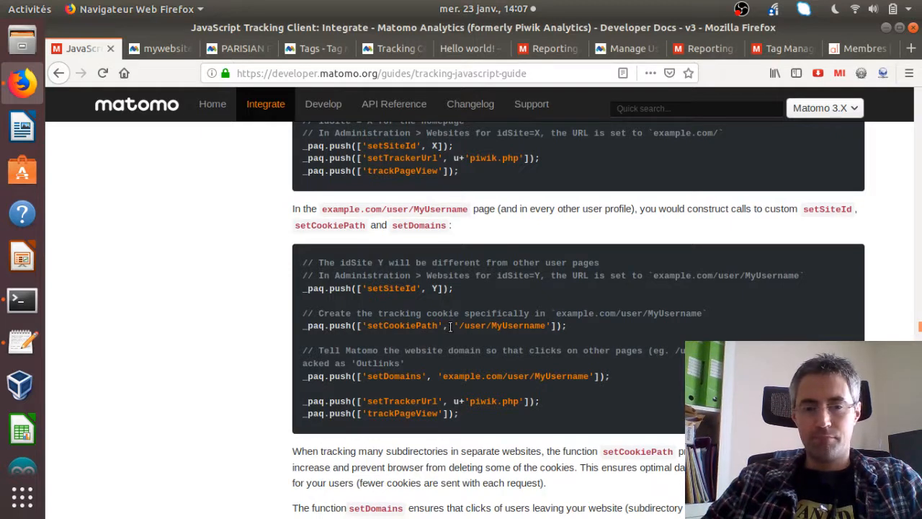
left_click_drag(452, 328, 569, 330)
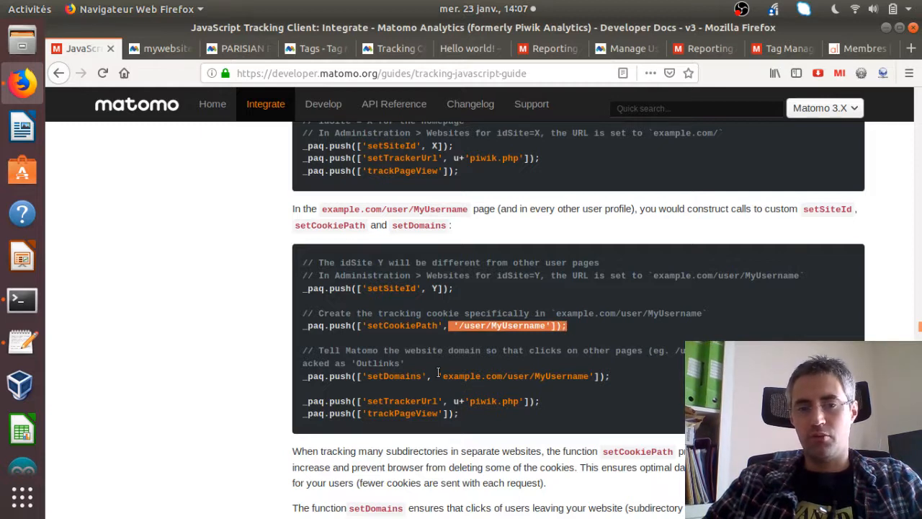
left_click_drag(438, 372, 521, 380)
left_click_drag(585, 383, 601, 381)
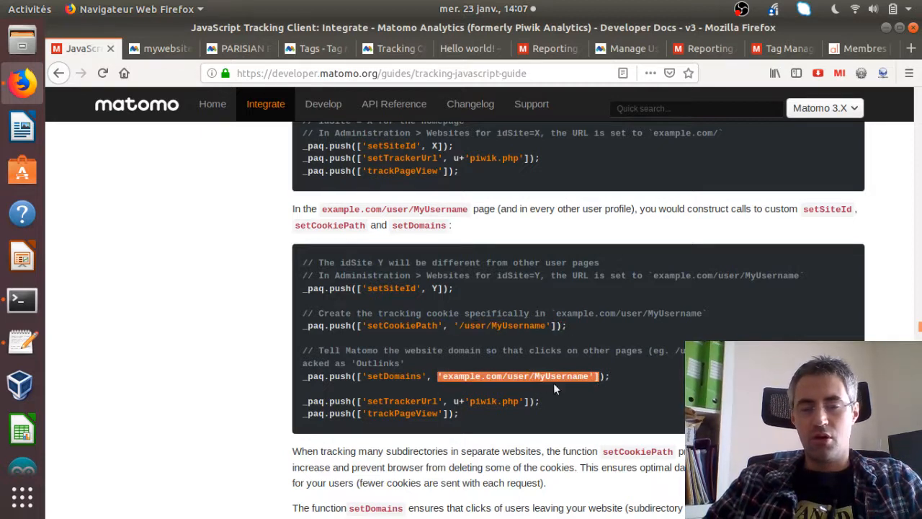
left_click_drag(490, 325, 549, 326)
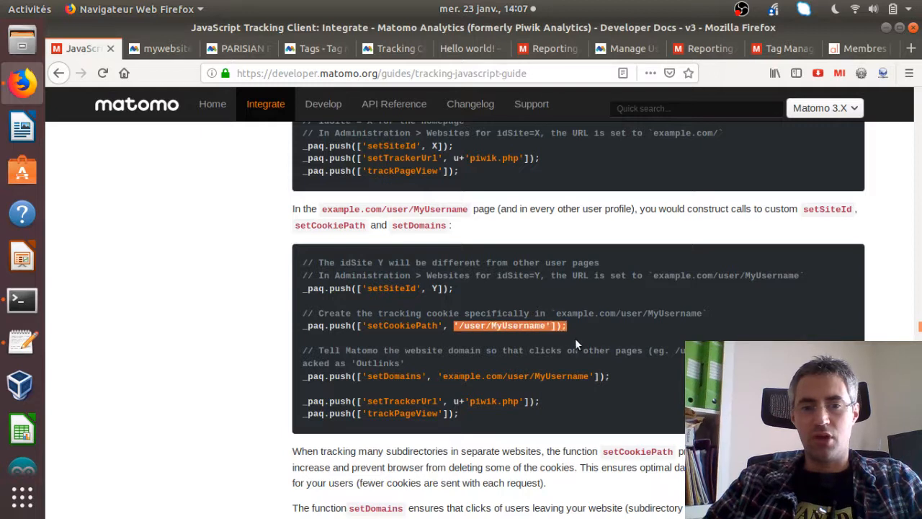
left_click_drag(437, 376, 563, 391)
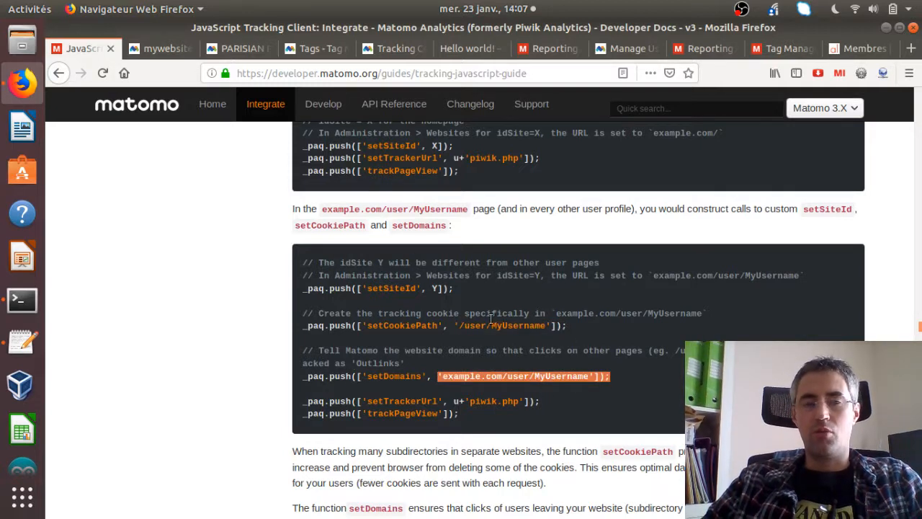
scroll(519, 369, "up", 5)
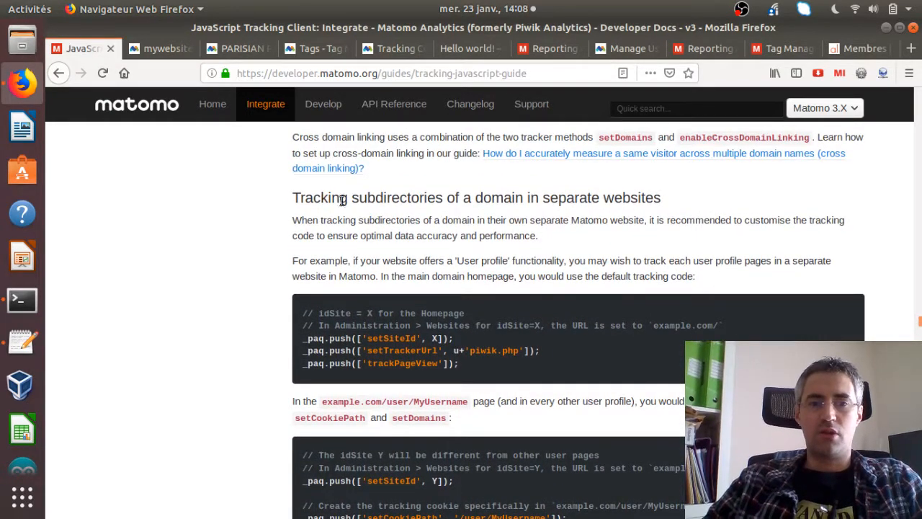
left_click_drag(329, 197, 655, 208)
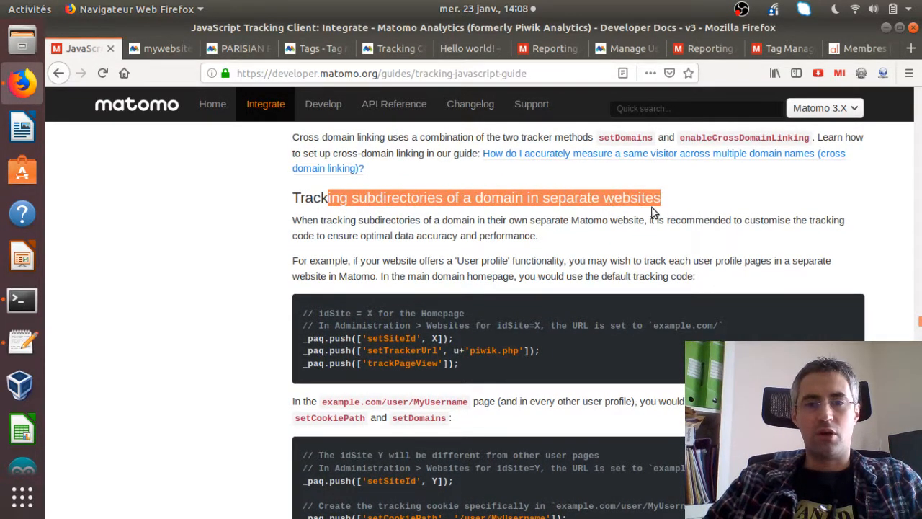